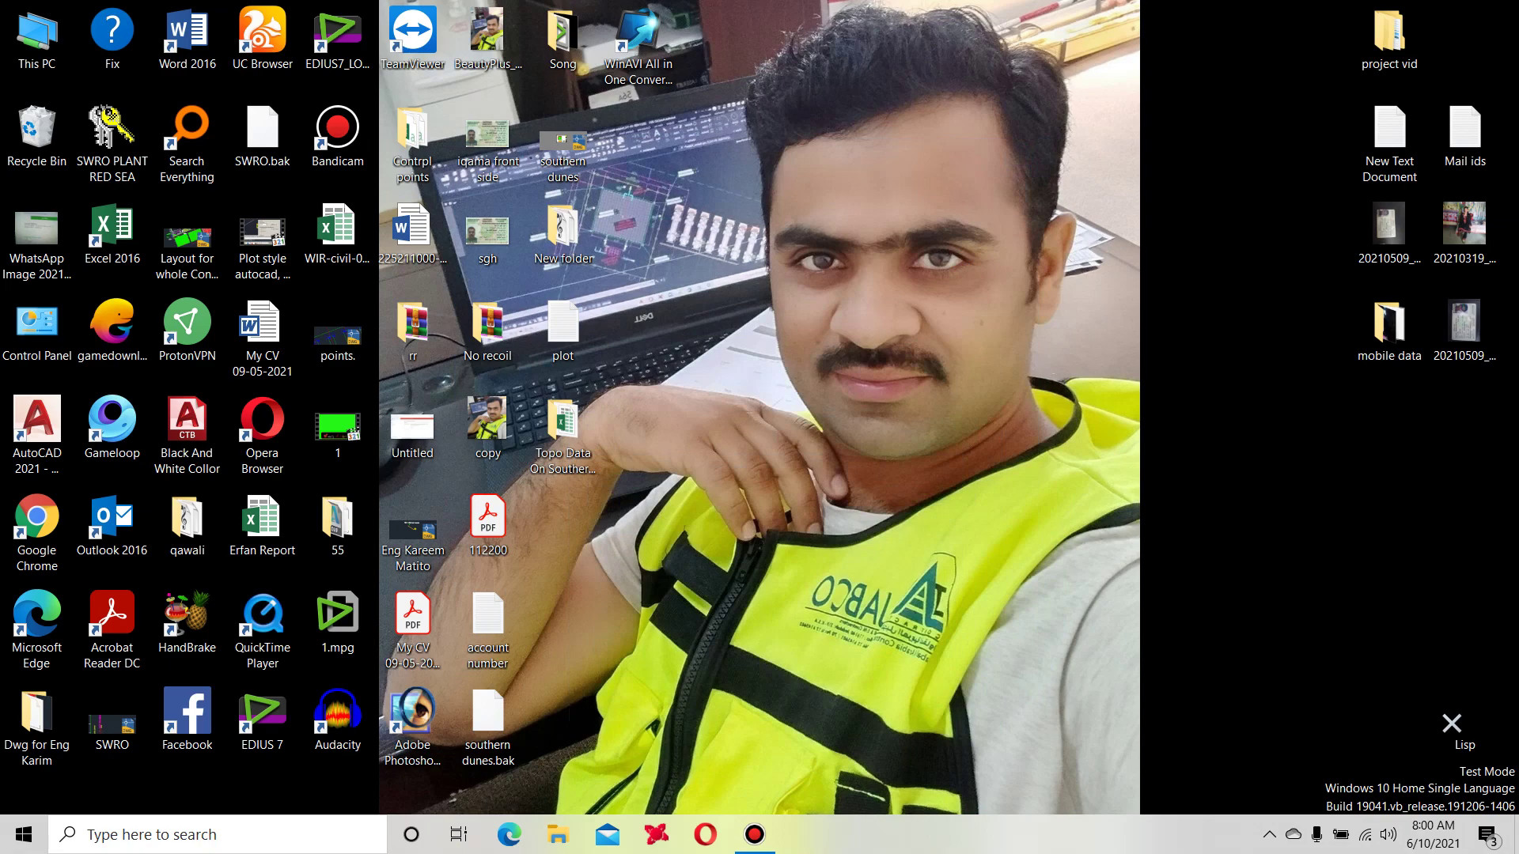
Open the Lisp folder, select the Excel template file, then close the folder window.
{"action": "double_click", "coordinate": [1452, 724]}
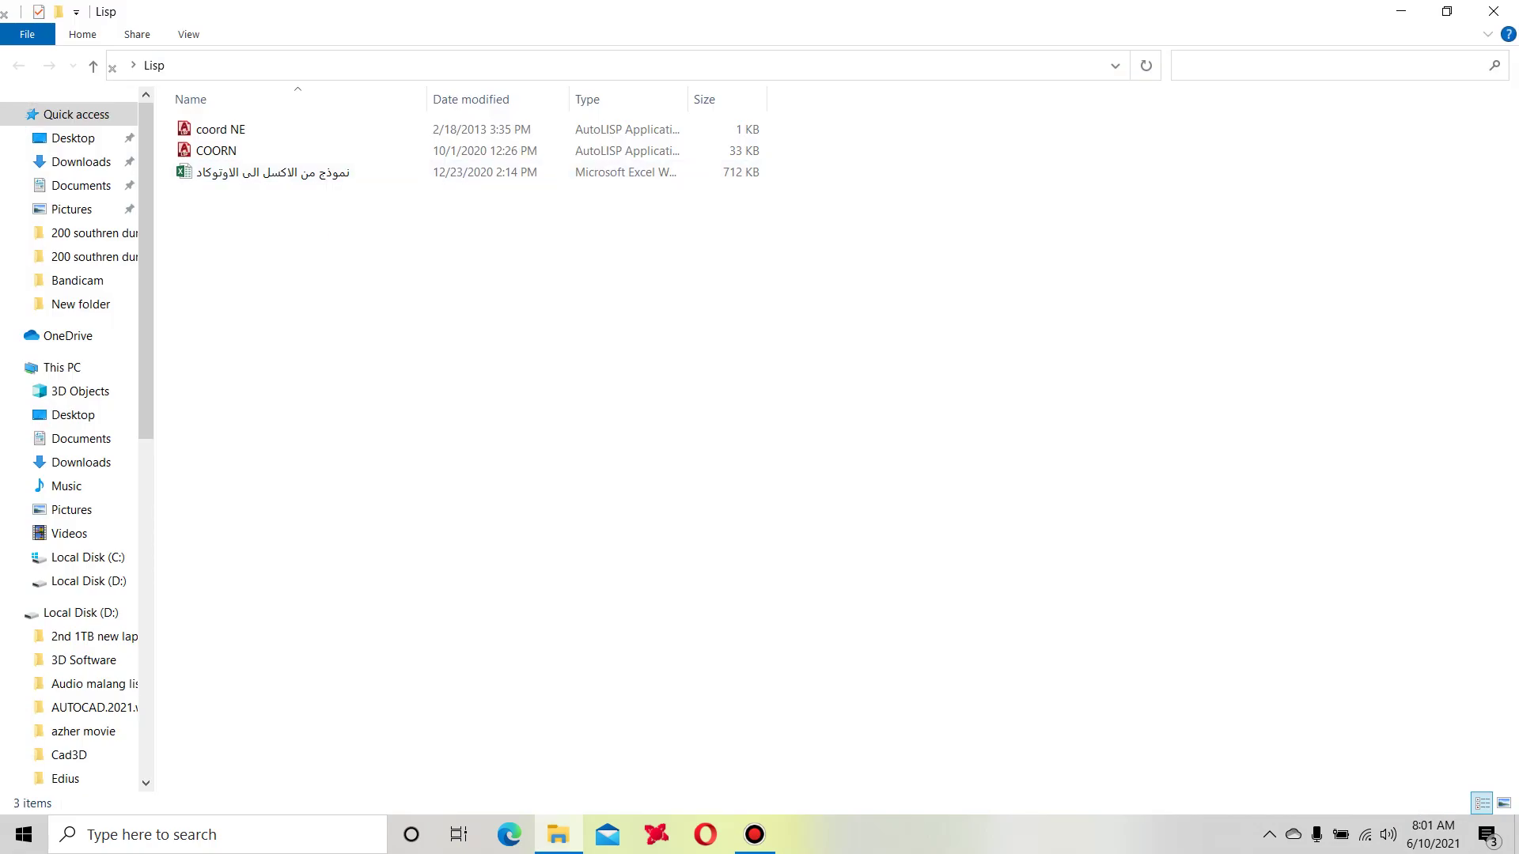
{"action": "left_click_drag", "start_coordinate": [319, 238], "coordinate": [187, 182]}
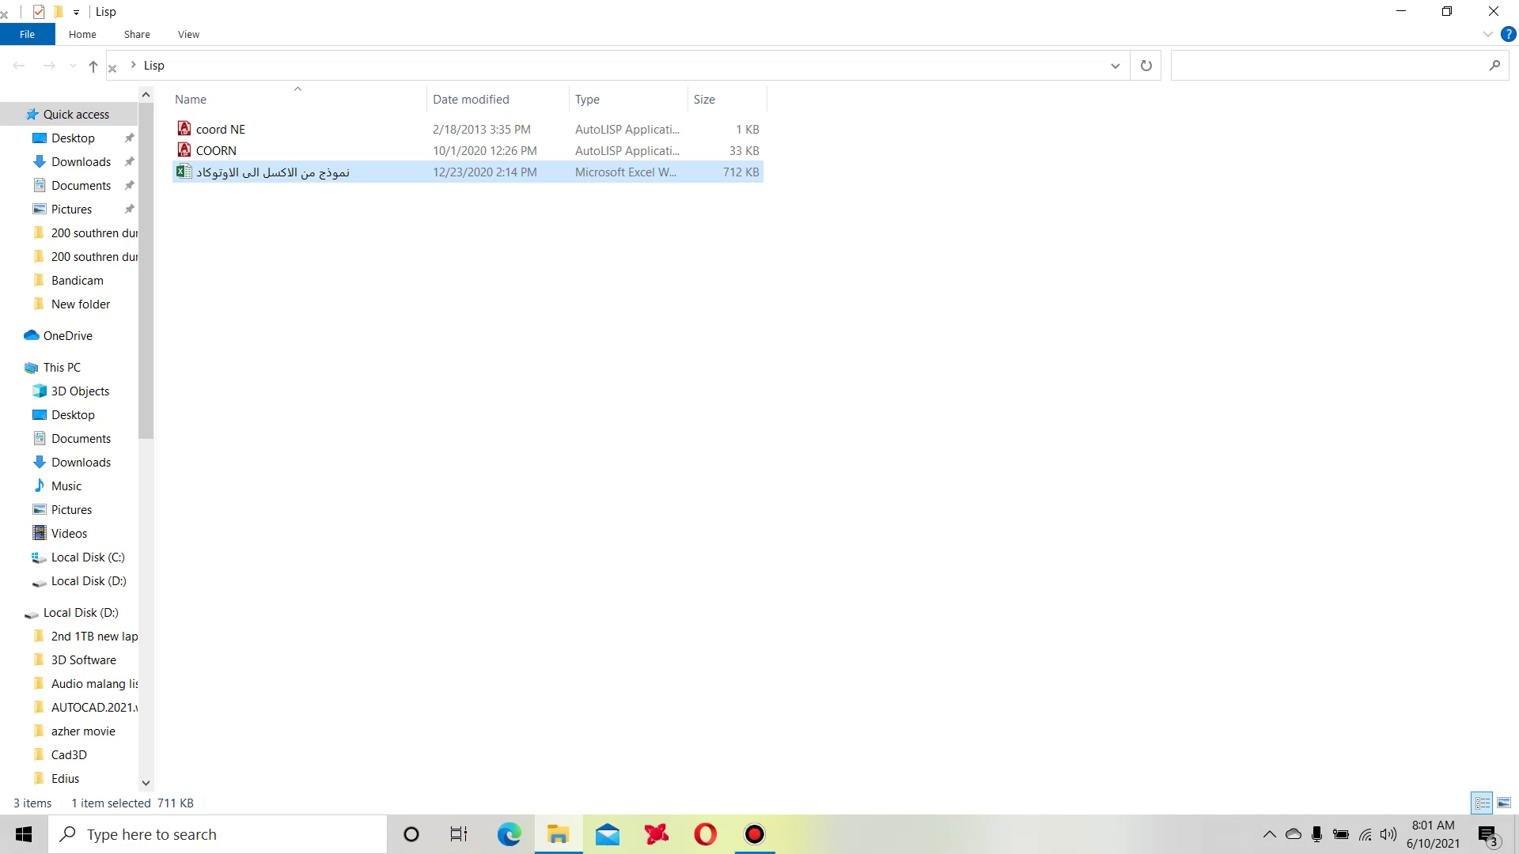
{"action": "left_click", "coordinate": [1494, 11]}
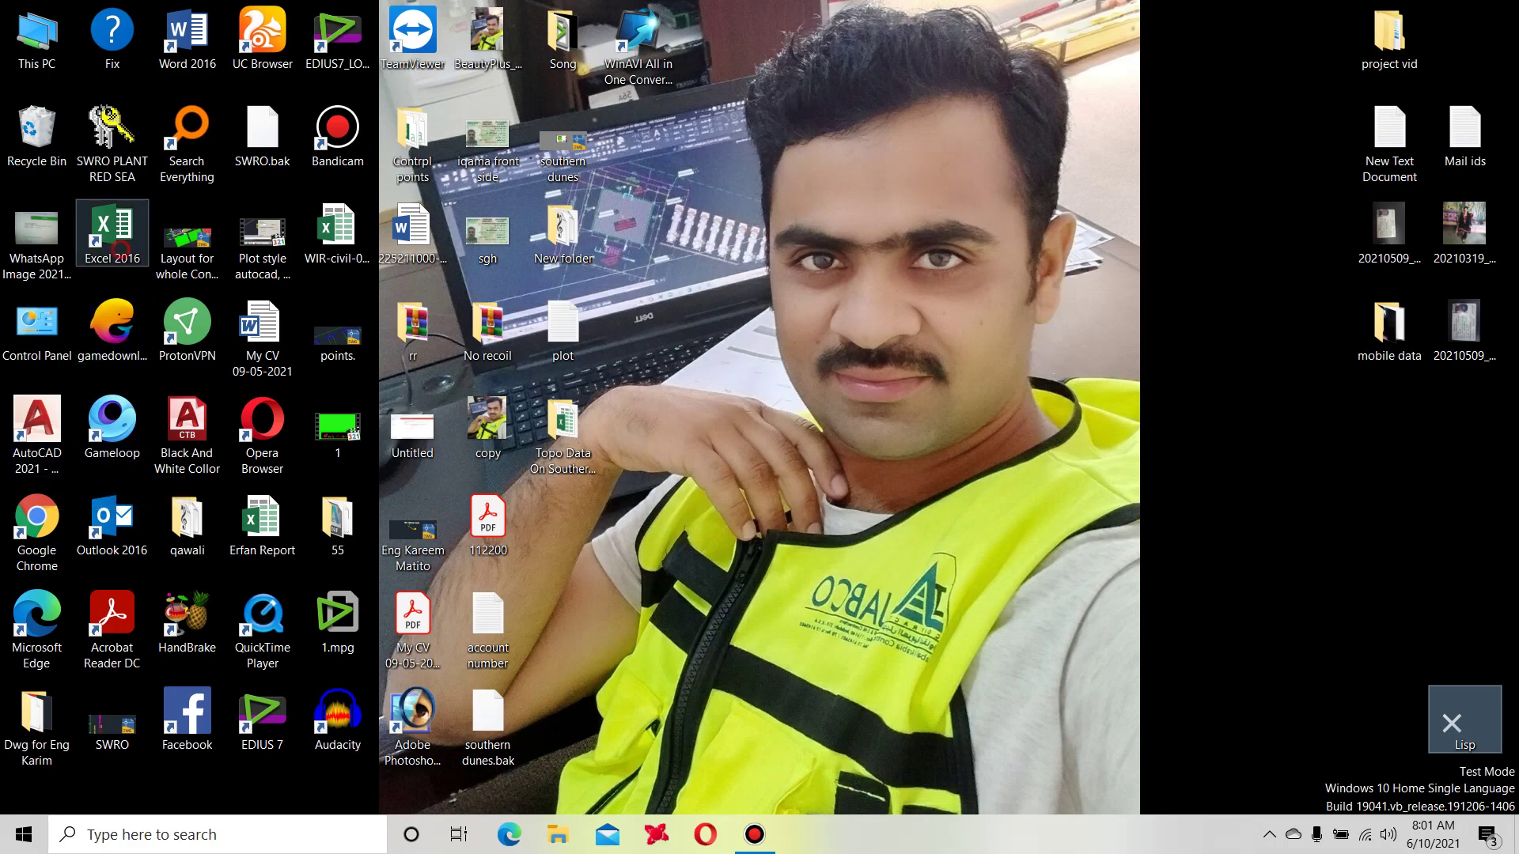
Launch Excel 2016 and open the template workbook from Desktop > Lisp.
{"action": "double_click", "coordinate": [113, 231]}
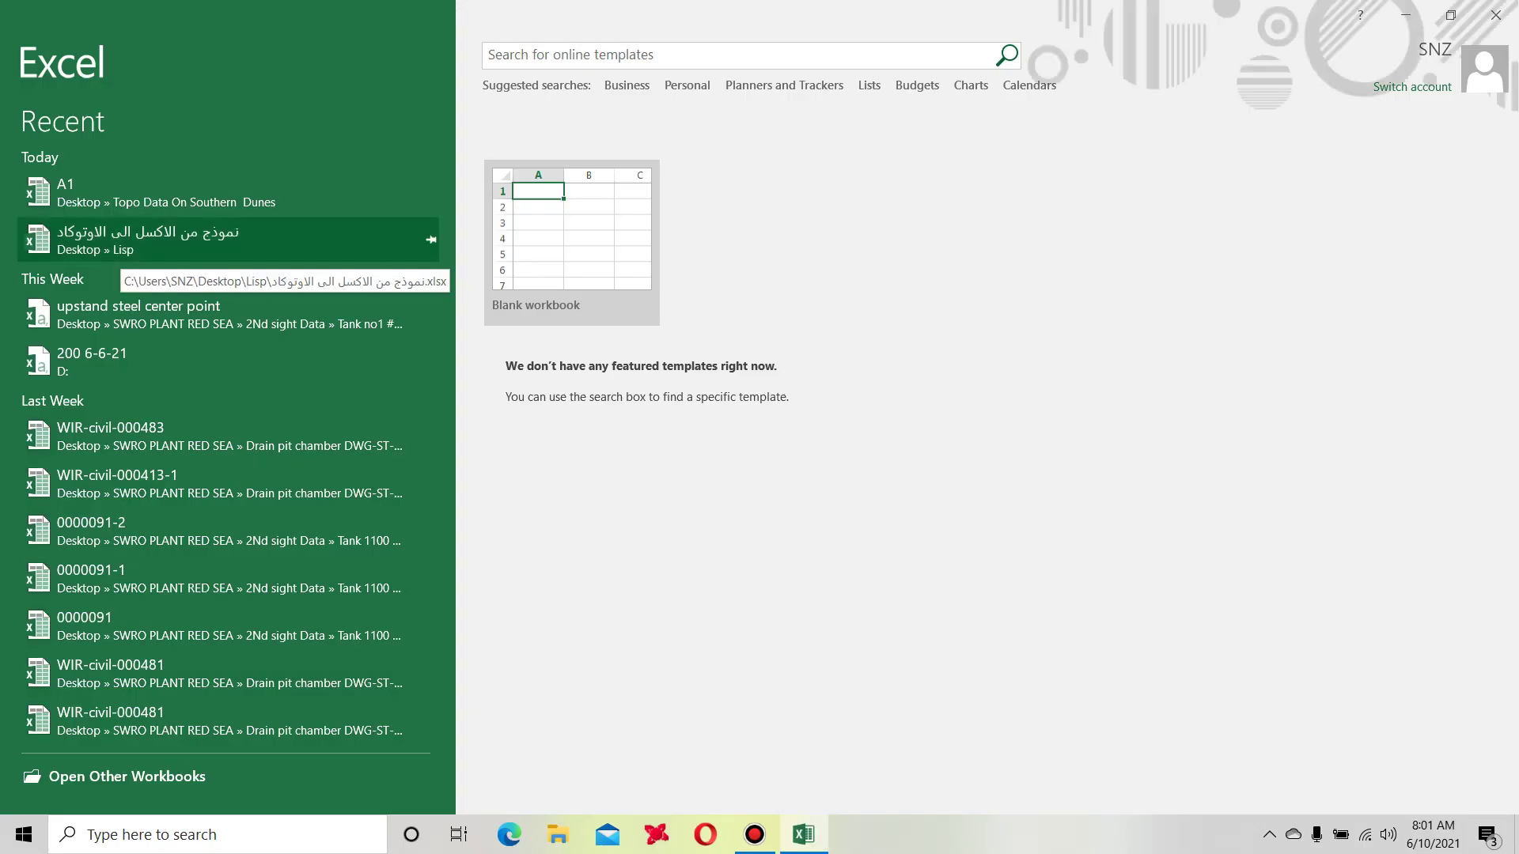
{"action": "key", "text": "ctrl+o"}
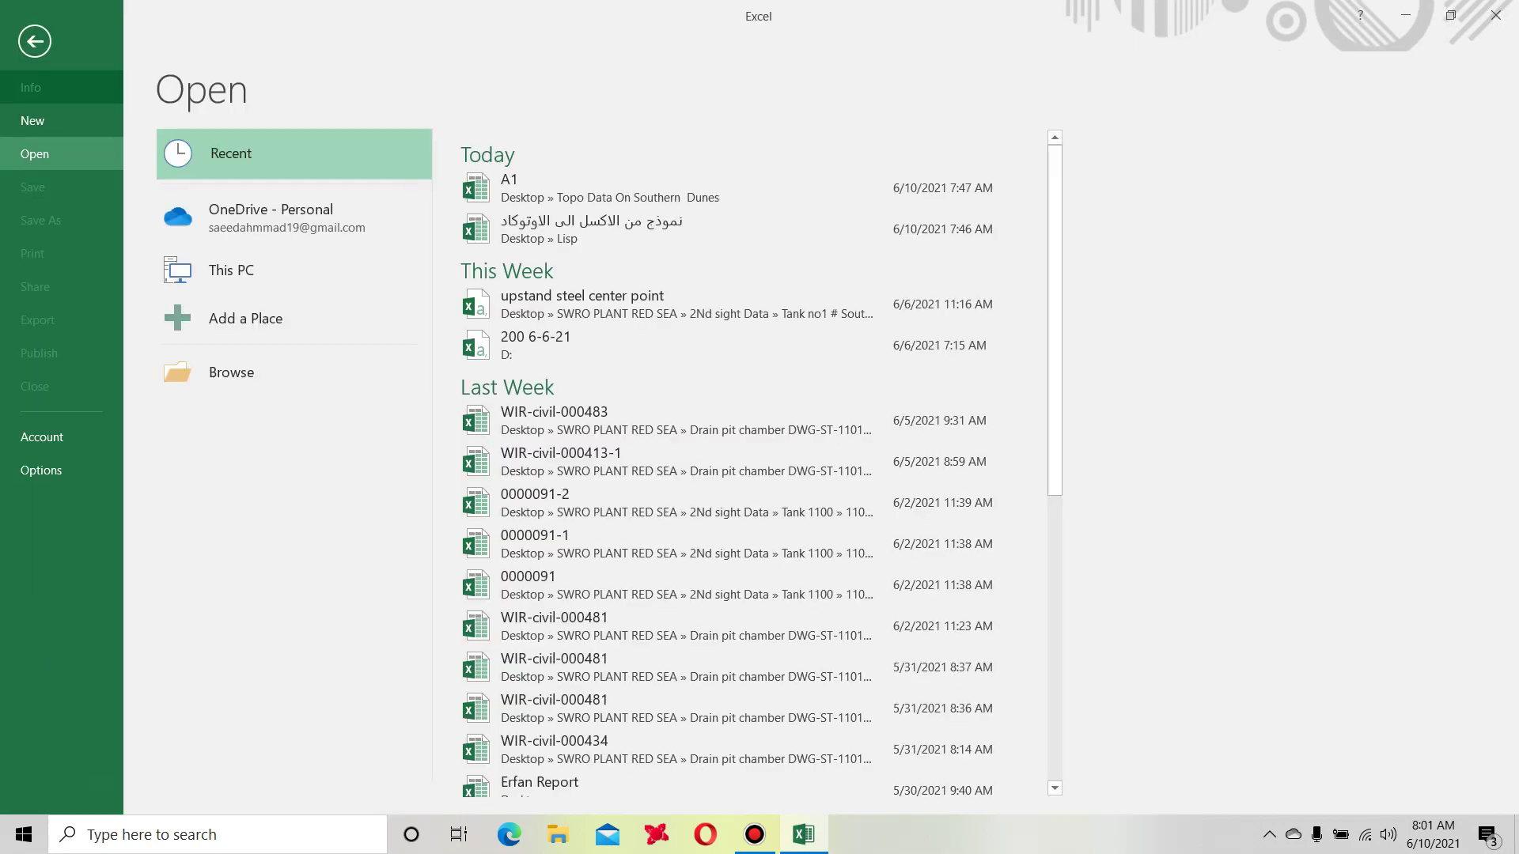
{"action": "left_click", "coordinate": [231, 372]}
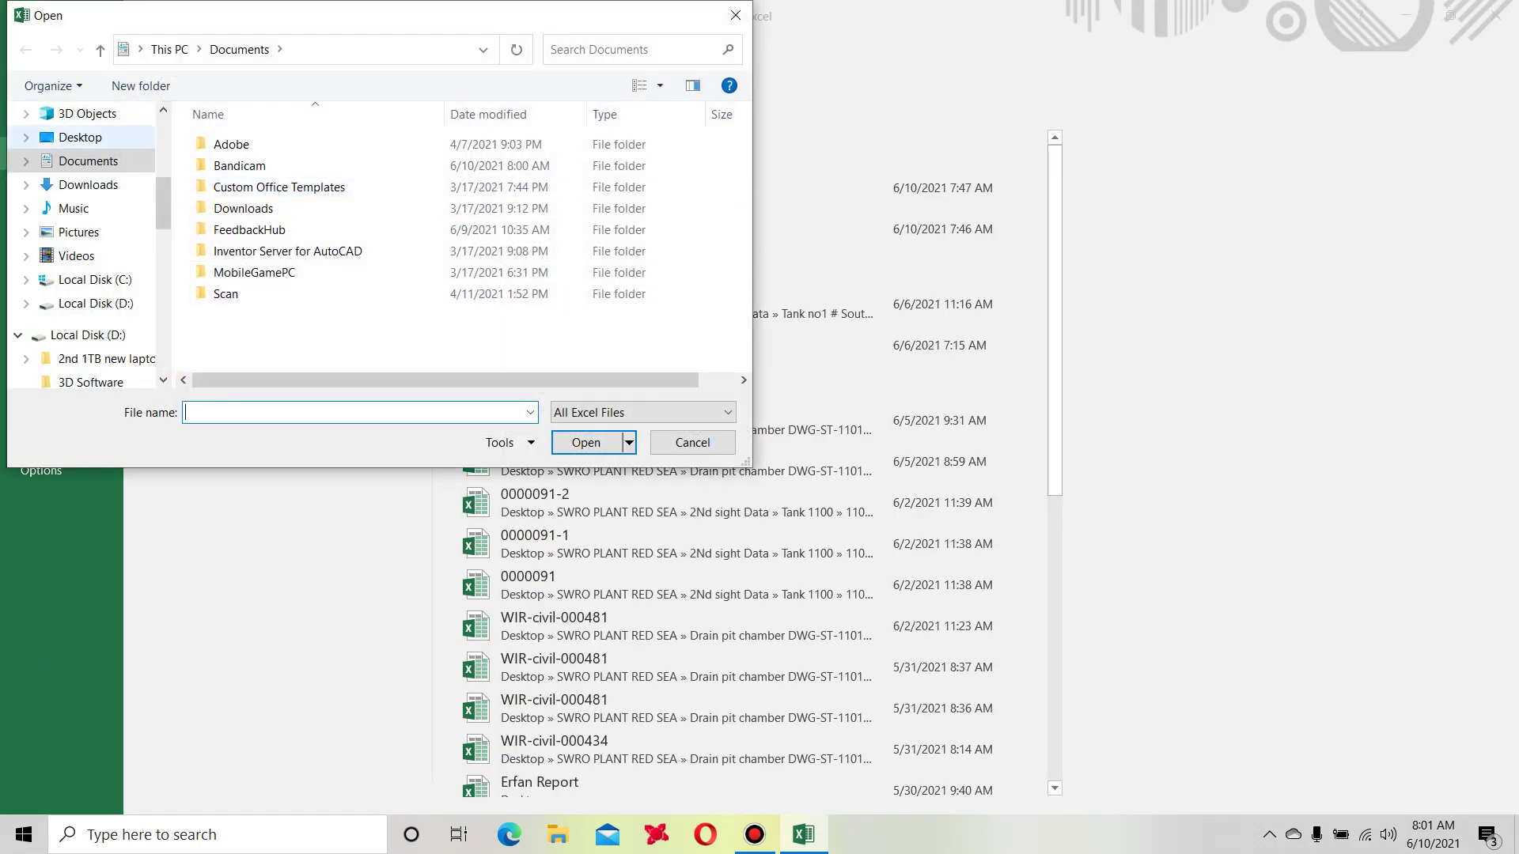
{"action": "left_click", "coordinate": [80, 138]}
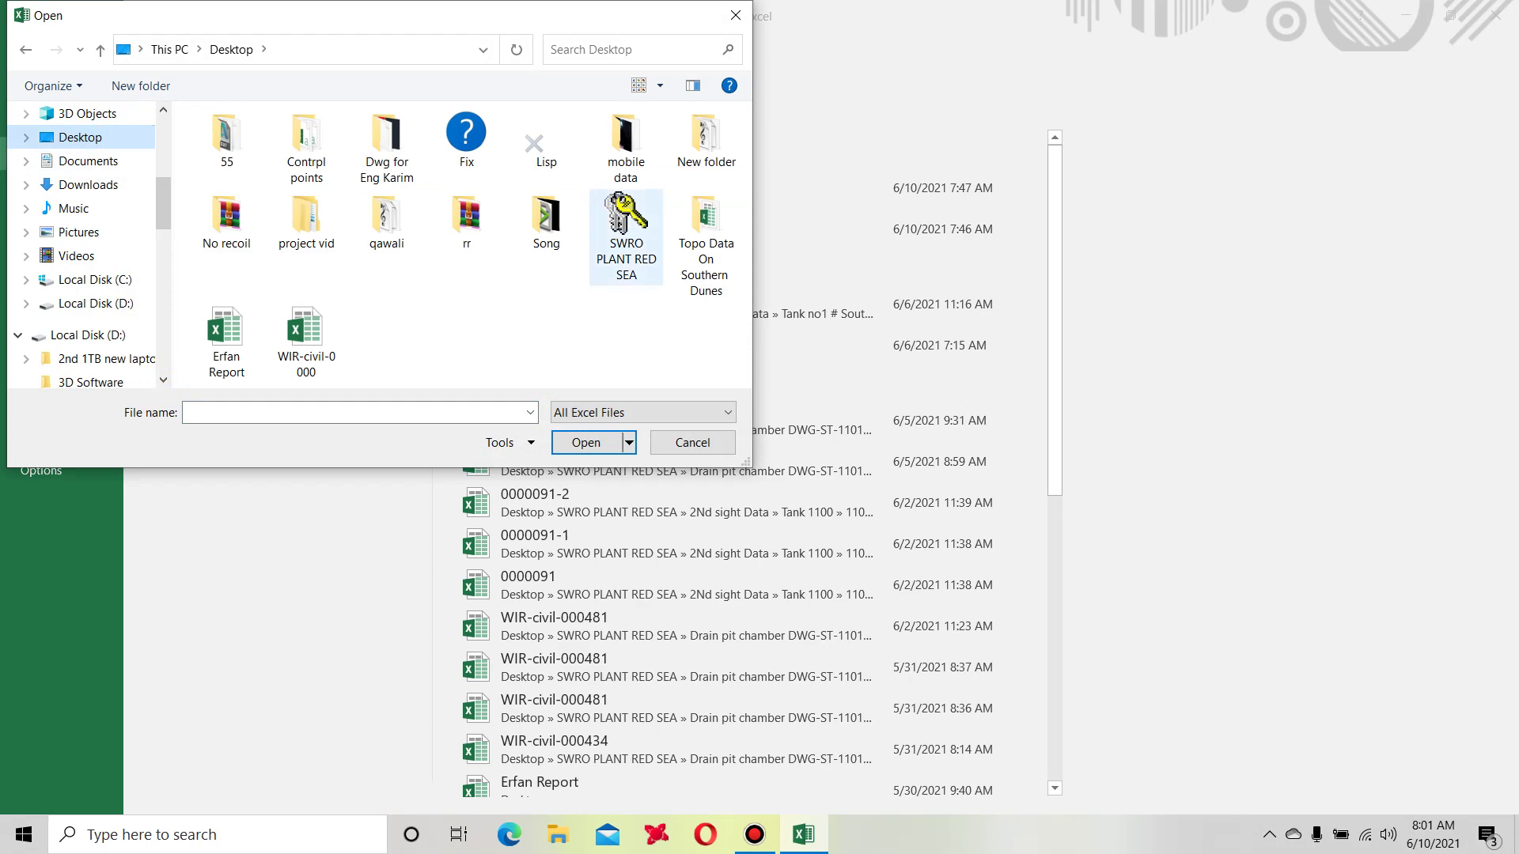
{"action": "double_click", "coordinate": [539, 147]}
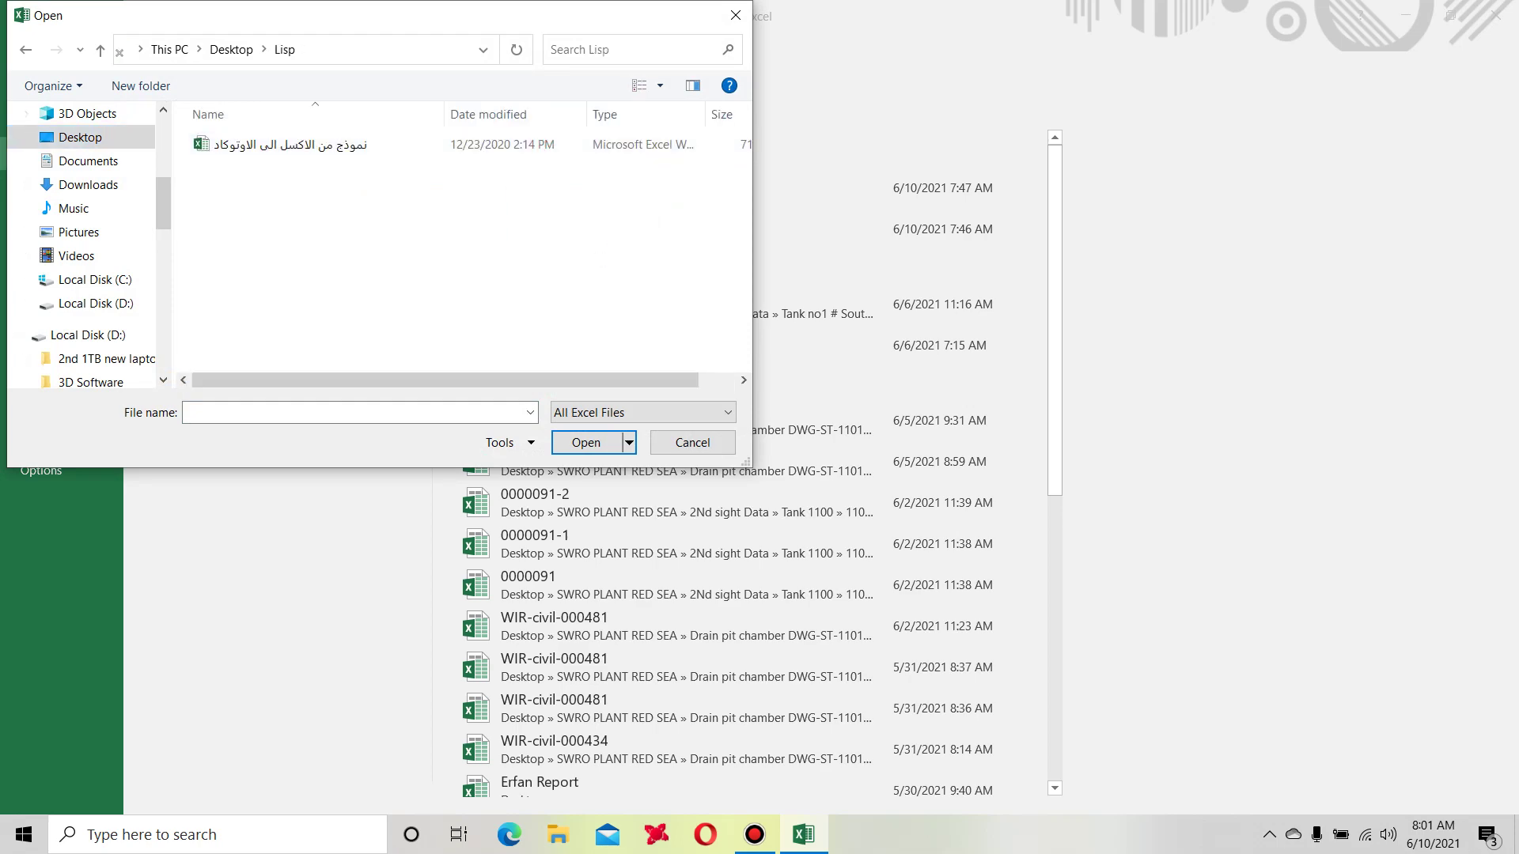
{"action": "left_click_drag", "start_coordinate": [347, 211], "coordinate": [204, 135]}
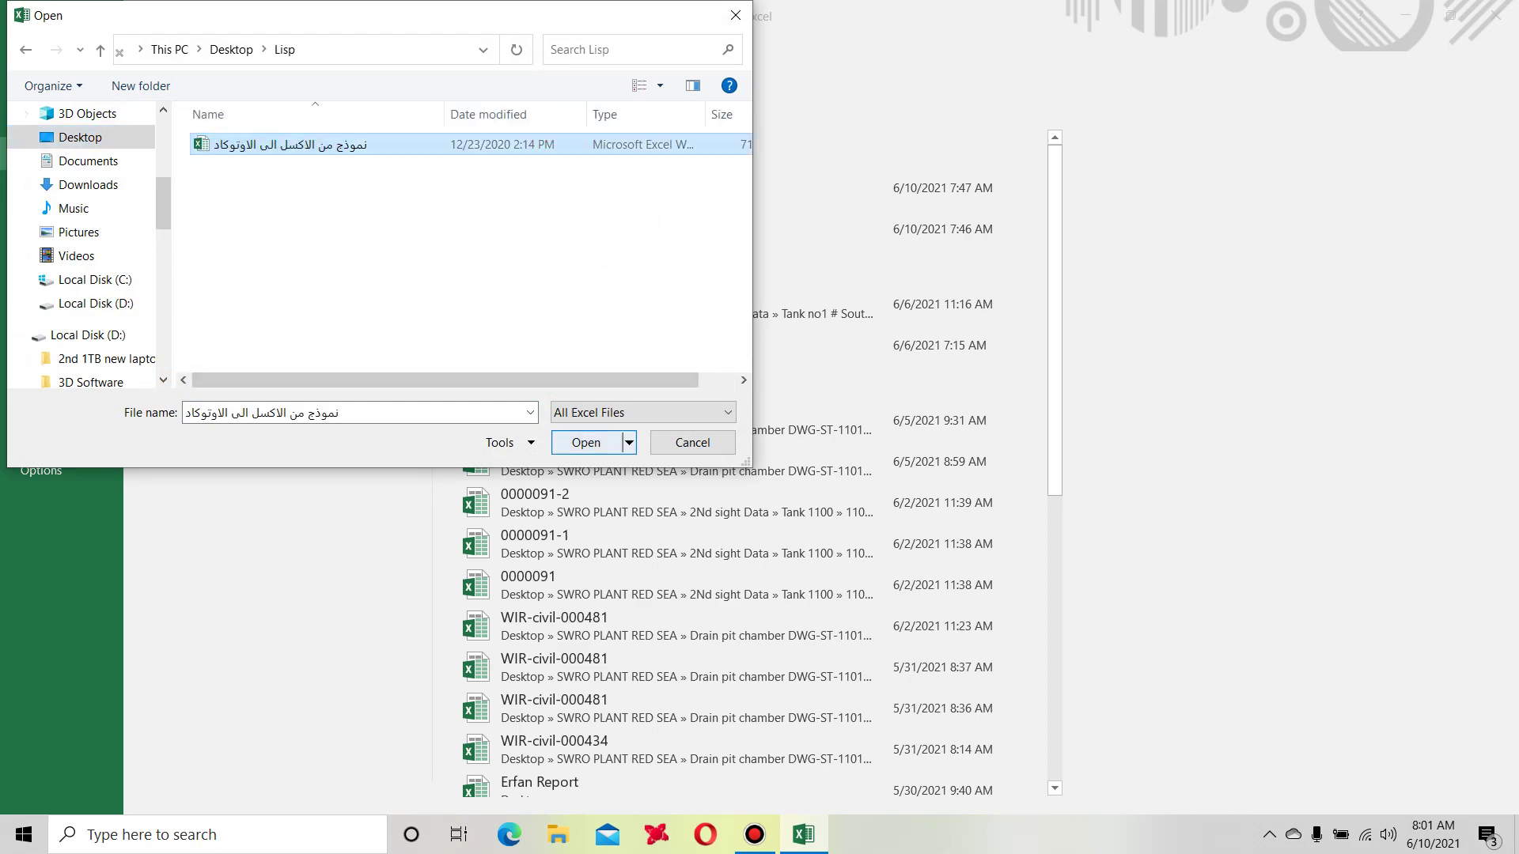
{"action": "left_click", "coordinate": [586, 442]}
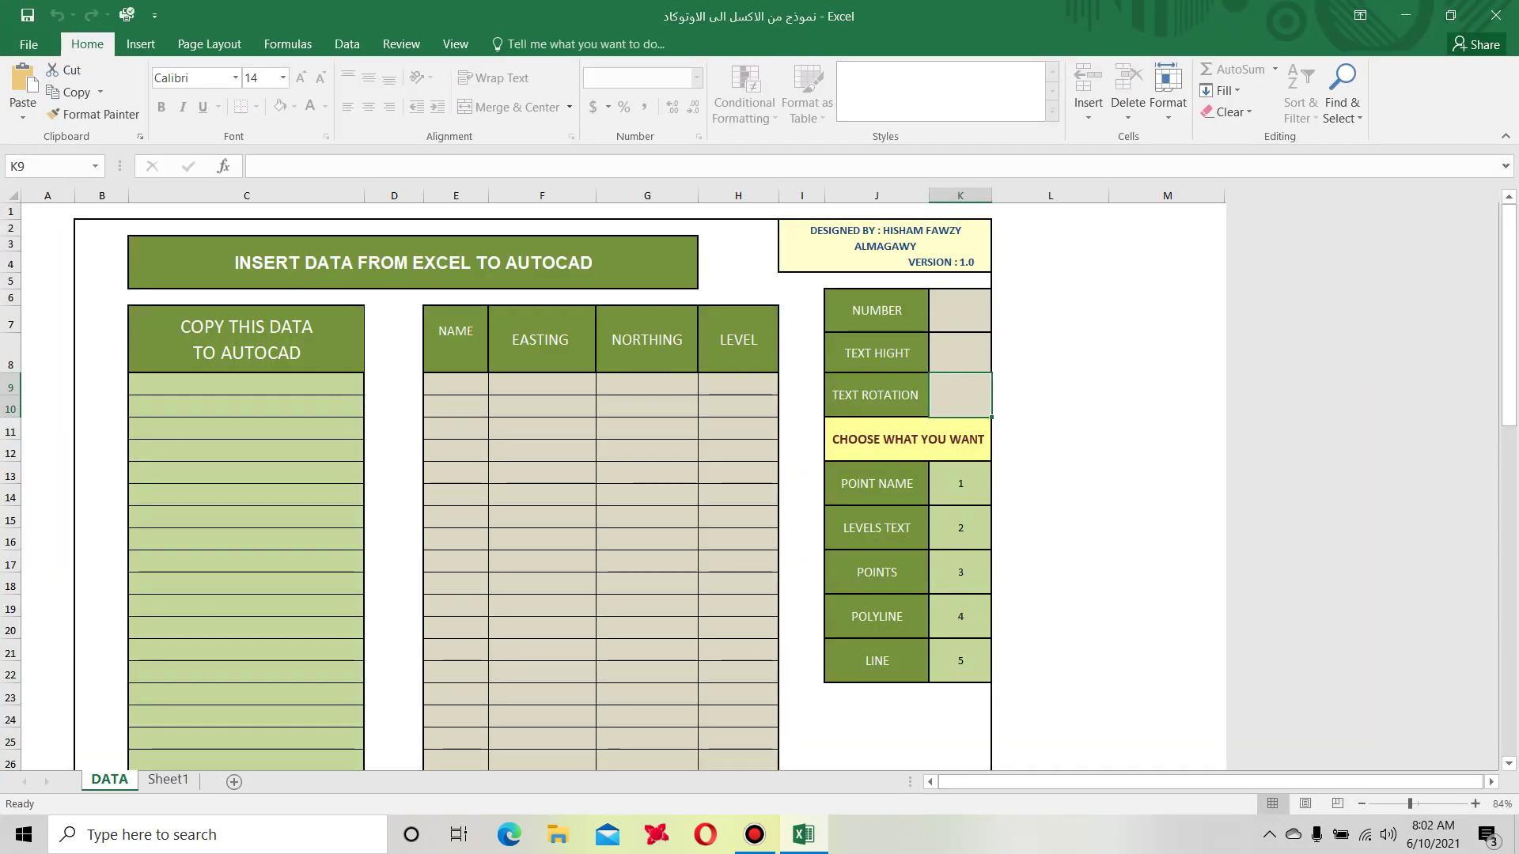
{"action": "left_click", "coordinate": [296, 264]}
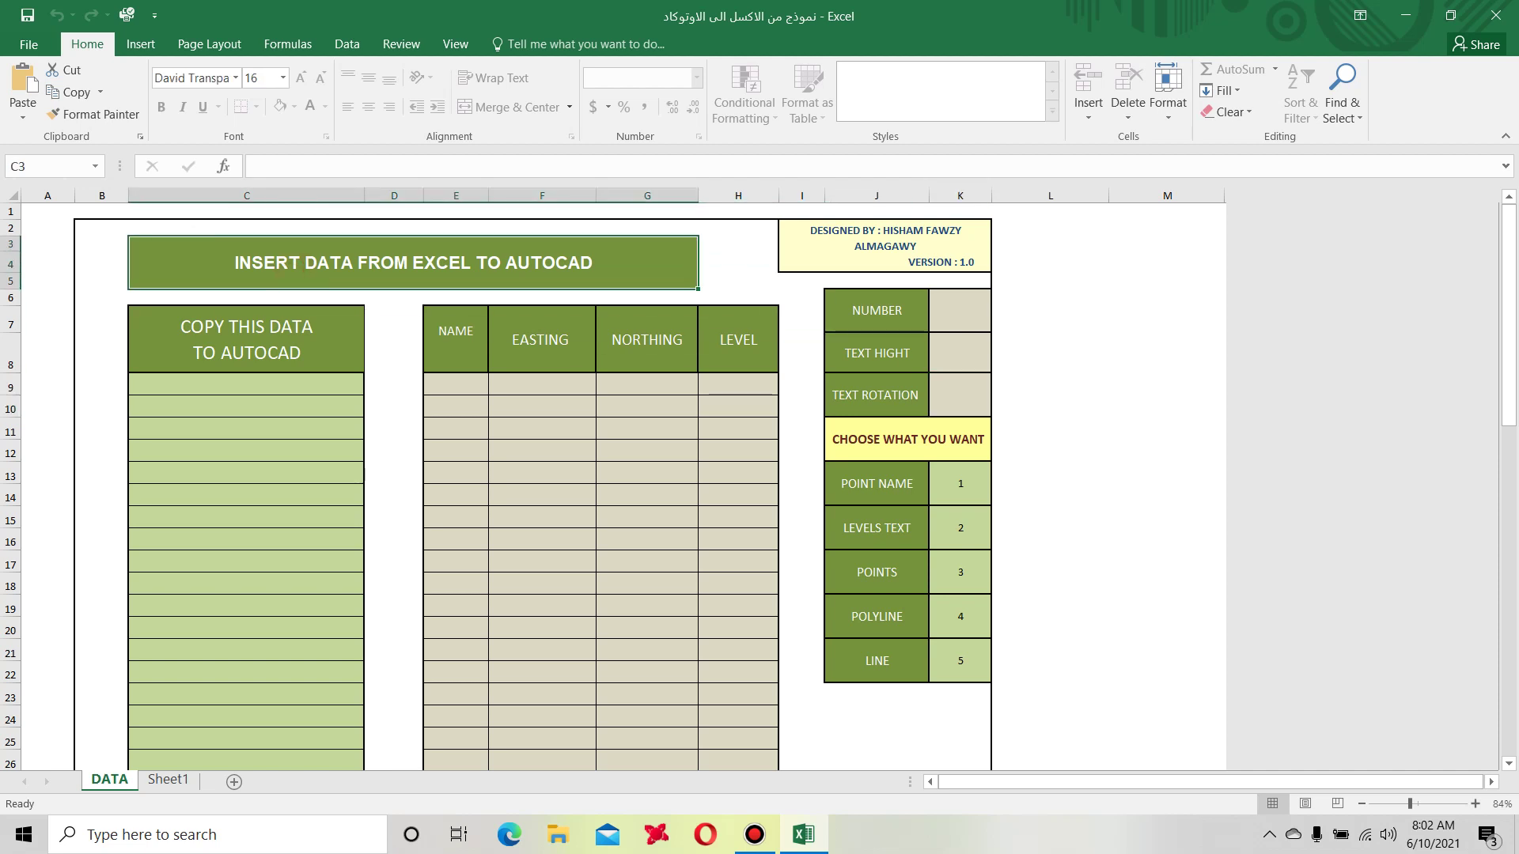
{"action": "right_click", "coordinate": [619, 276]}
{"action": "key", "text": "Escape"}
{"action": "left_click", "coordinate": [716, 382]}
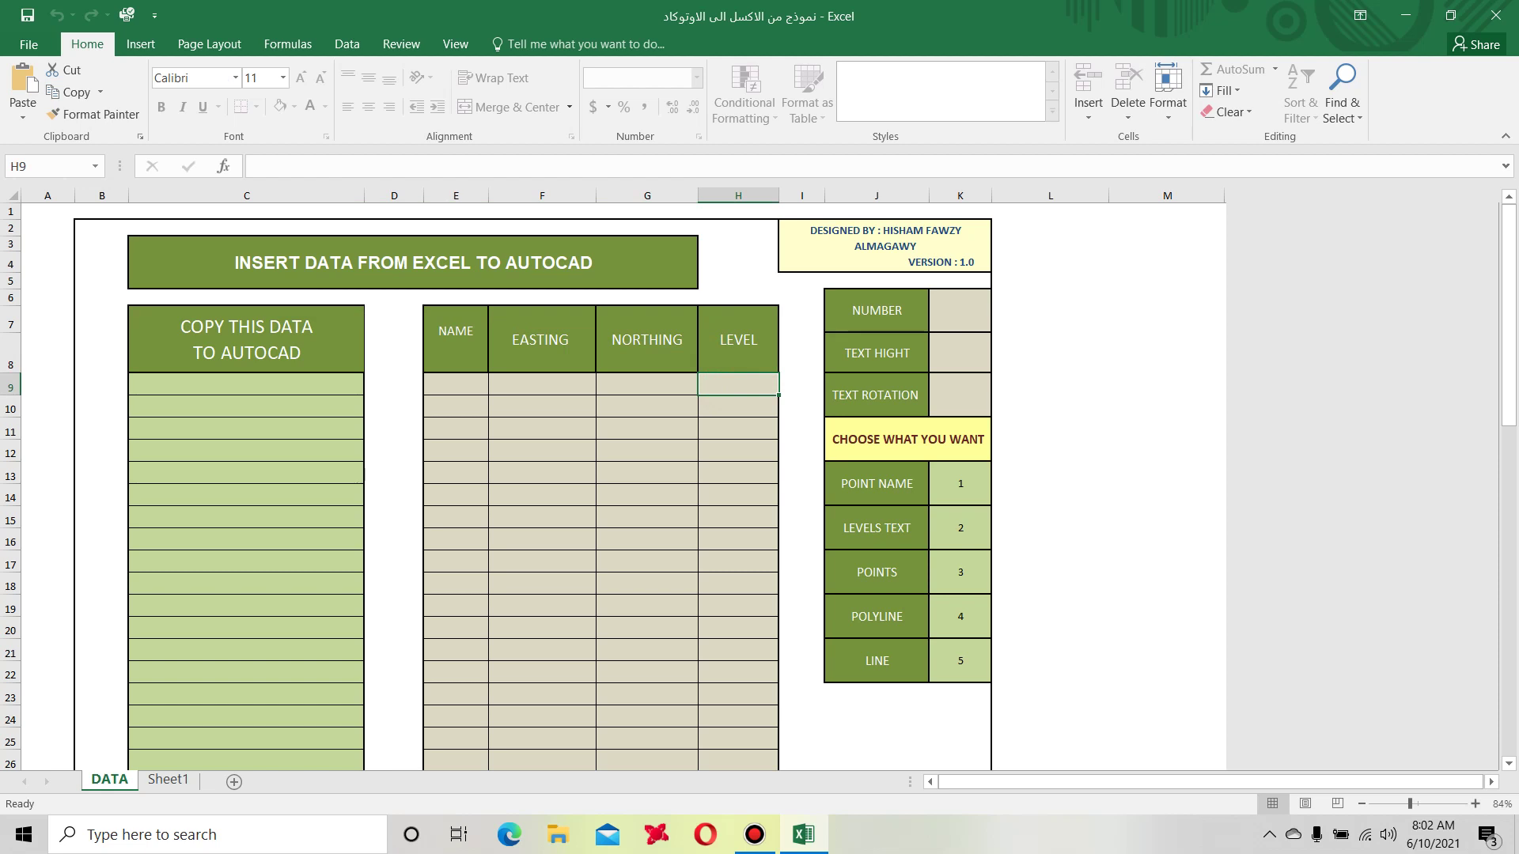
{"action": "left_click", "coordinate": [208, 340]}
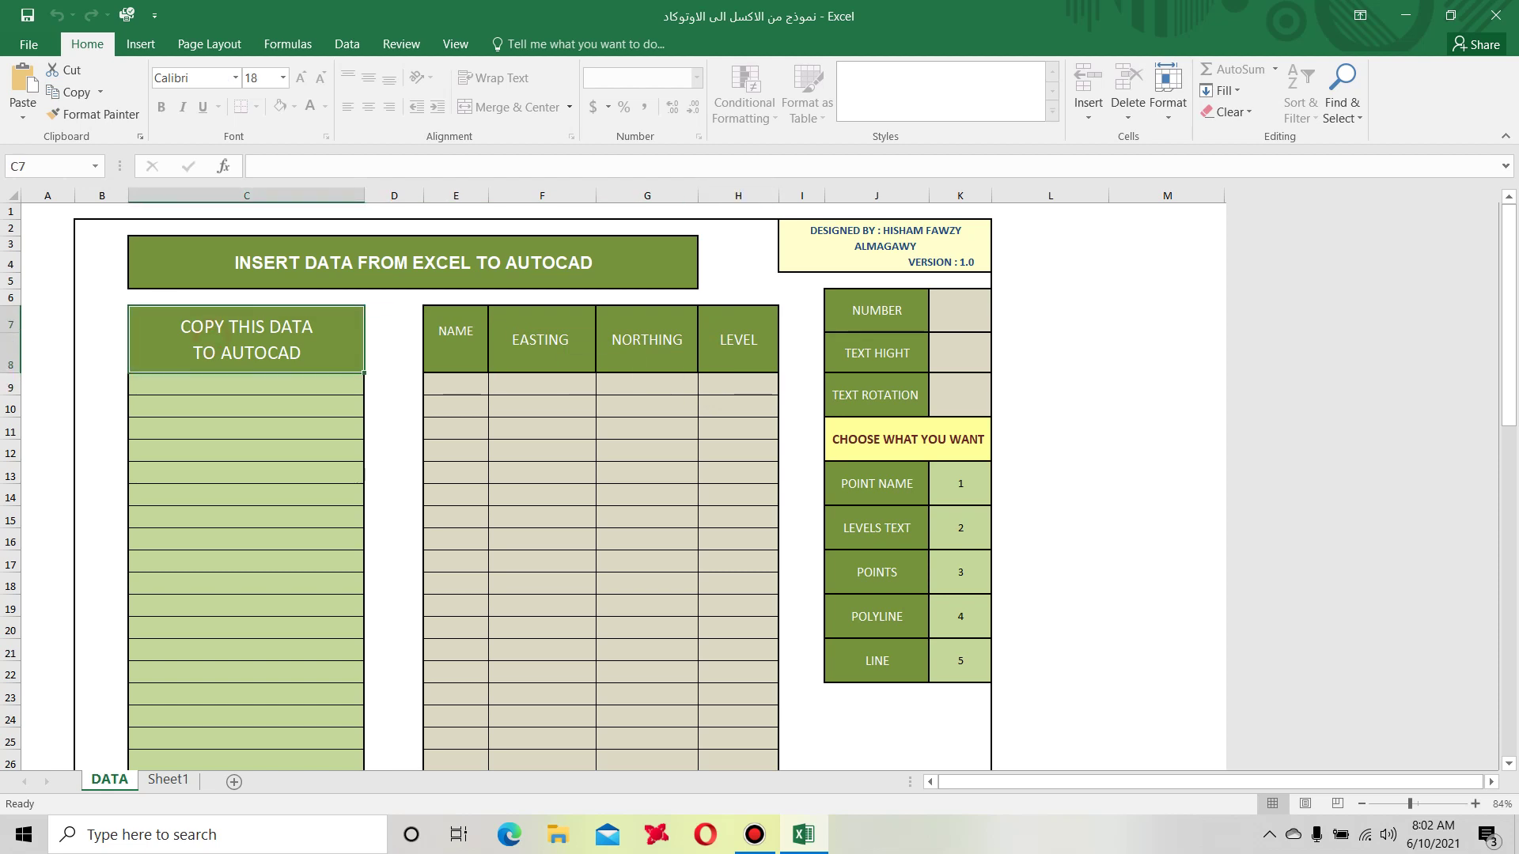
{"action": "left_click", "coordinate": [874, 356]}
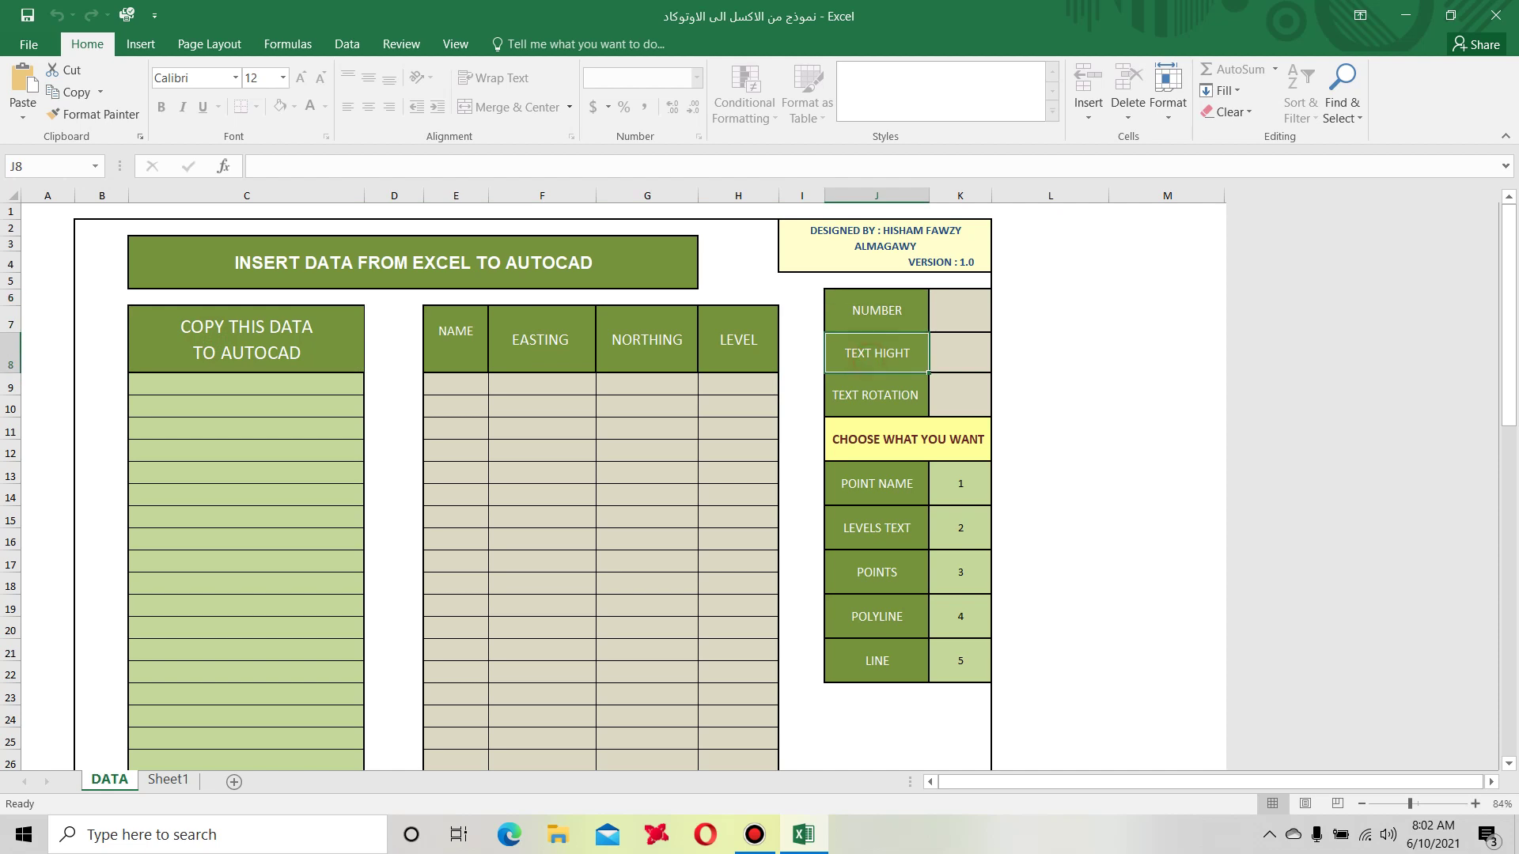
{"action": "left_click", "coordinate": [875, 398]}
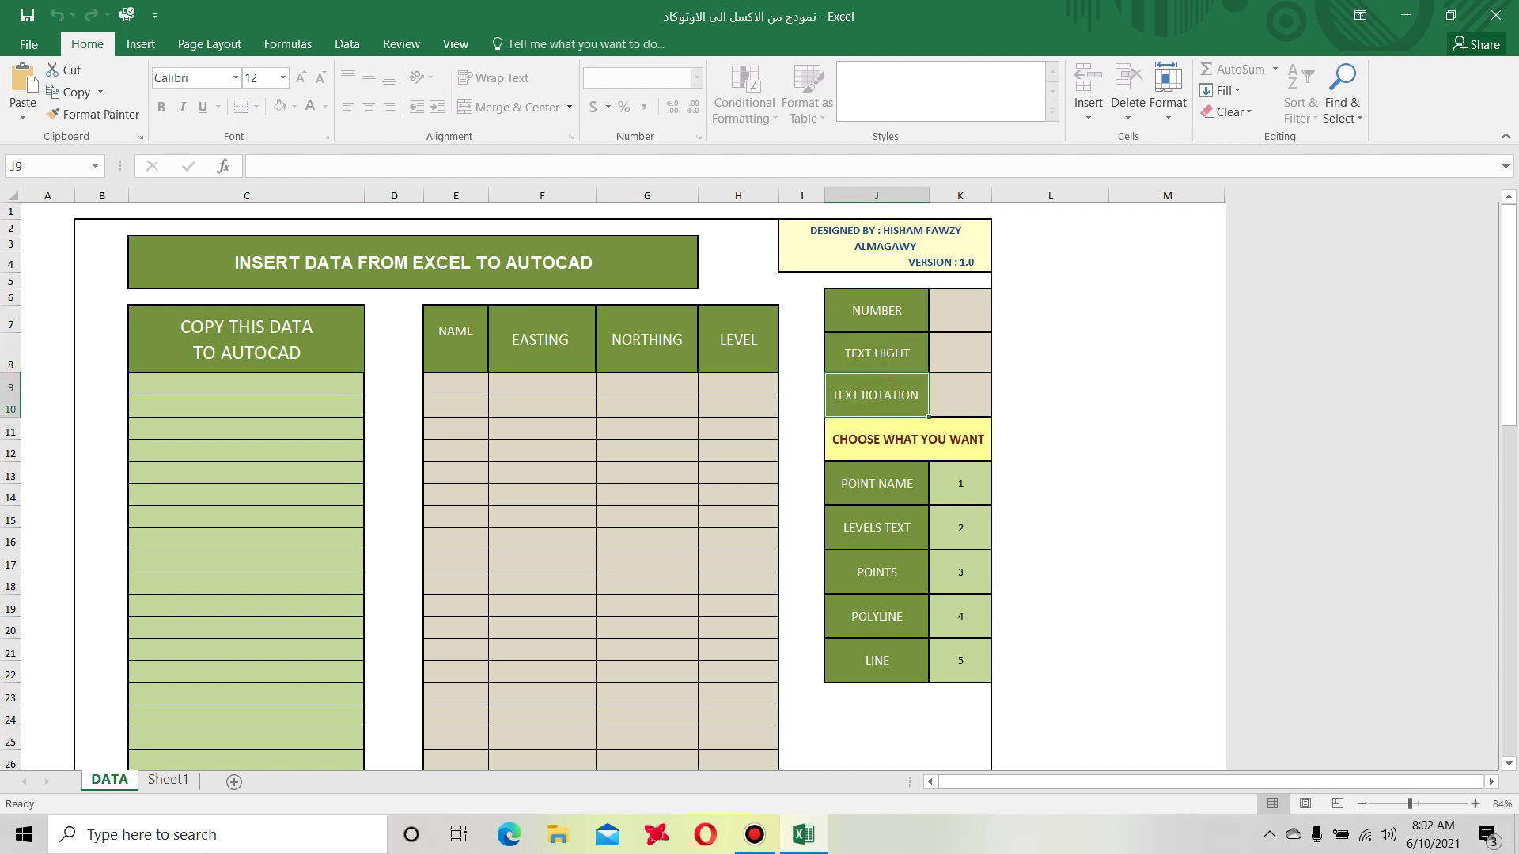
{"action": "left_click", "coordinate": [889, 320]}
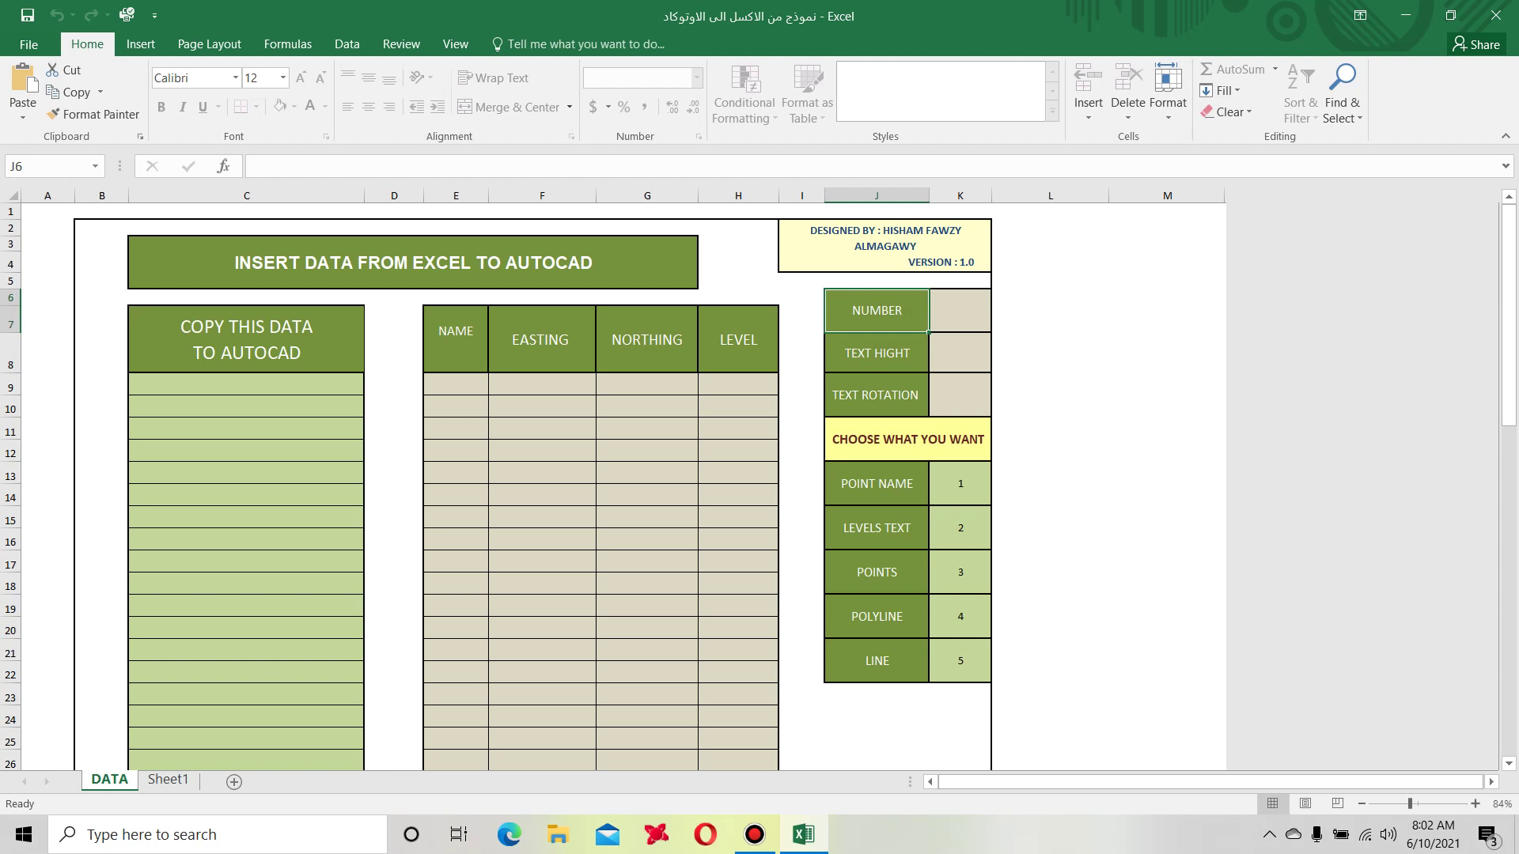
{"action": "left_click", "coordinate": [959, 310]}
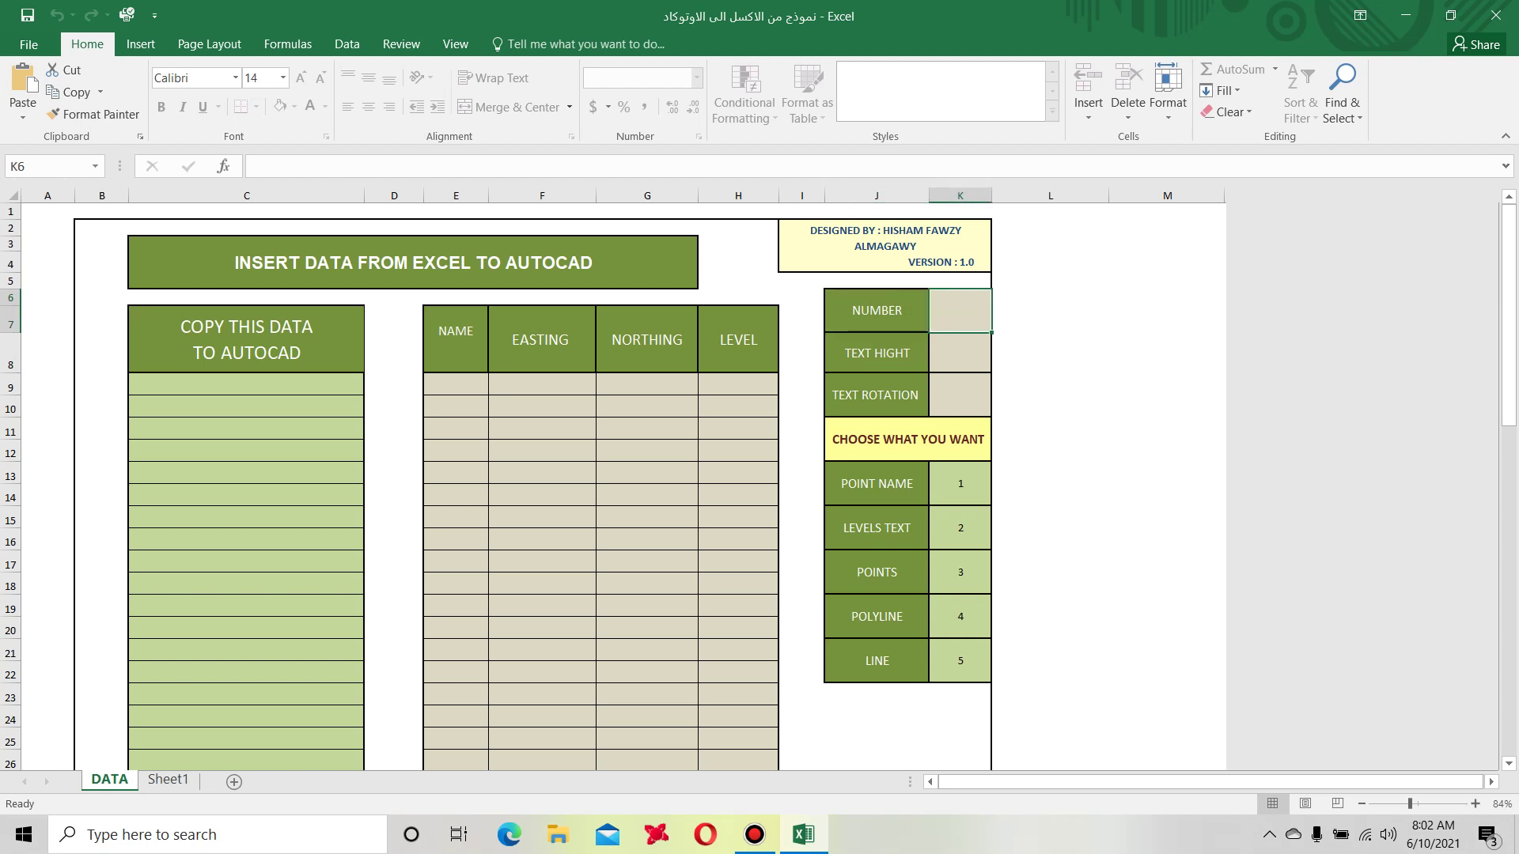
{"action": "left_click_drag", "start_coordinate": [187, 383], "coordinate": [190, 585]}
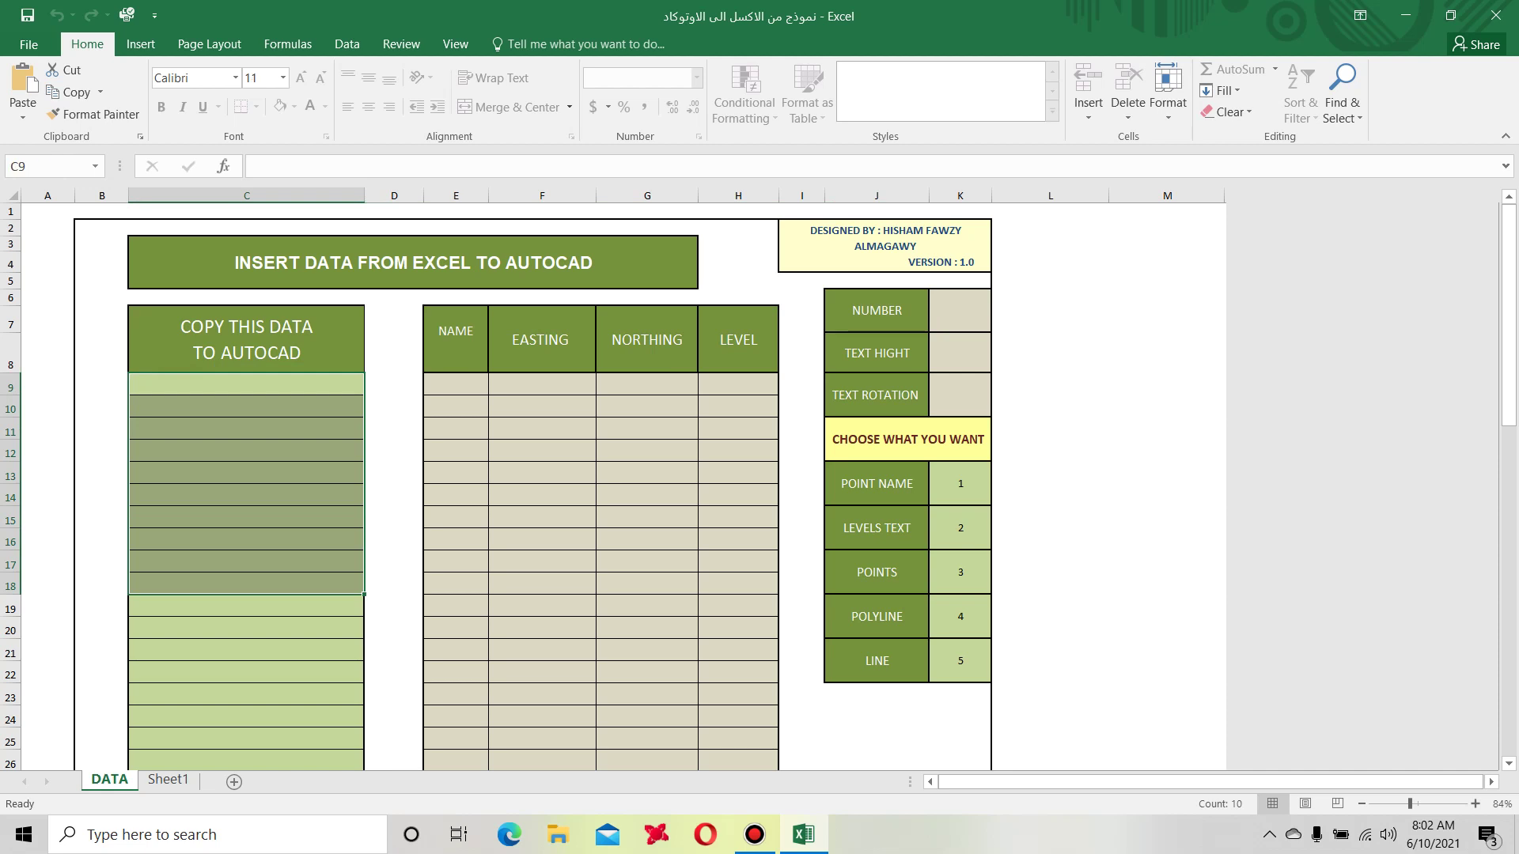
{"action": "left_click", "coordinate": [1056, 496]}
{"action": "left_click", "coordinate": [394, 494]}
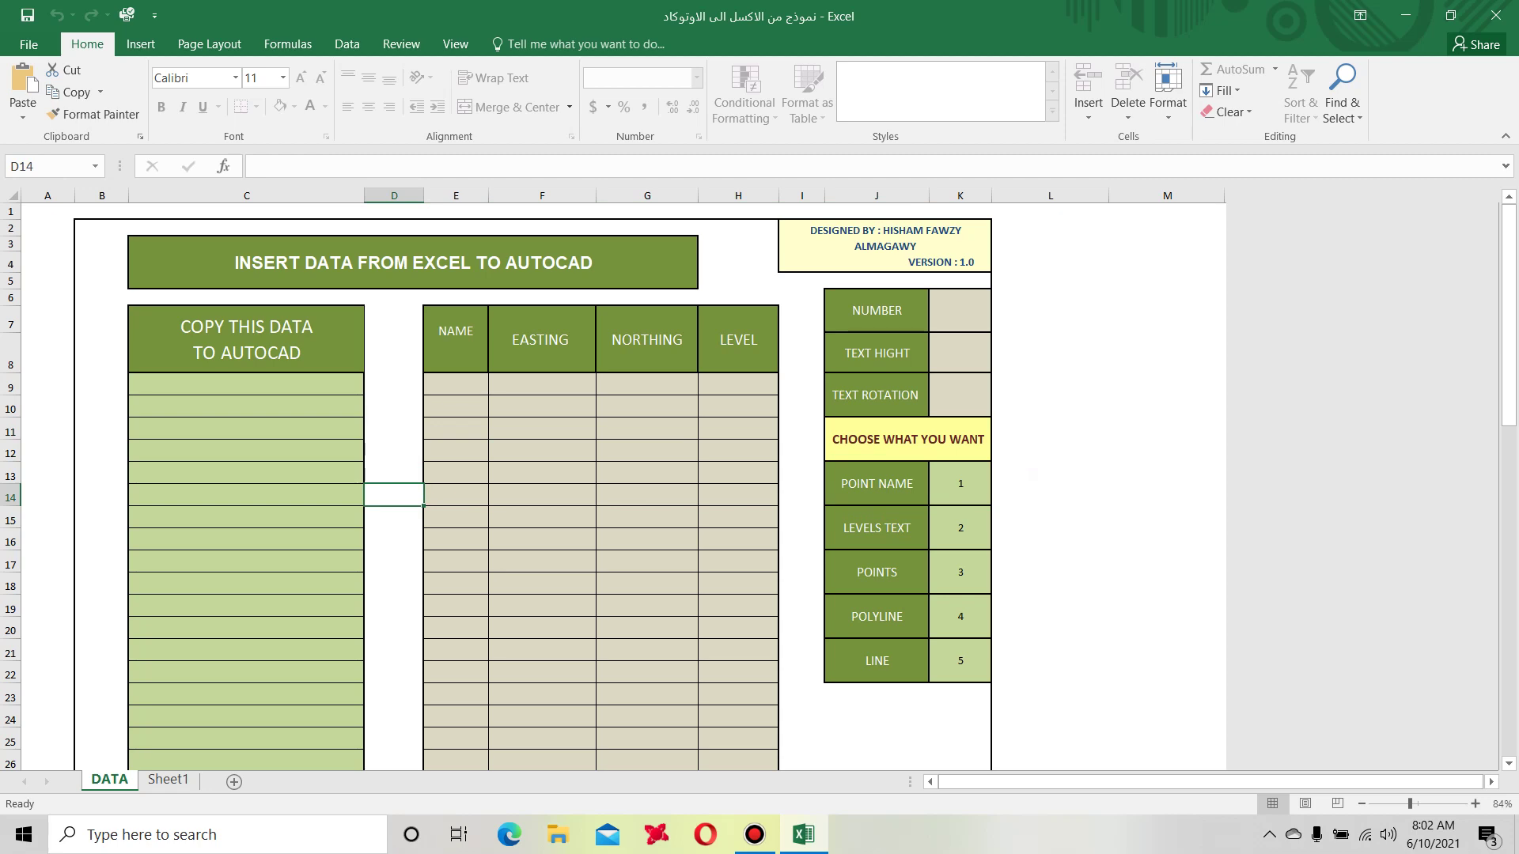
Open workbook A1 from the Desktop's Topo Data On Southern Dunes folder.
{"action": "key", "text": "ctrl+o"}
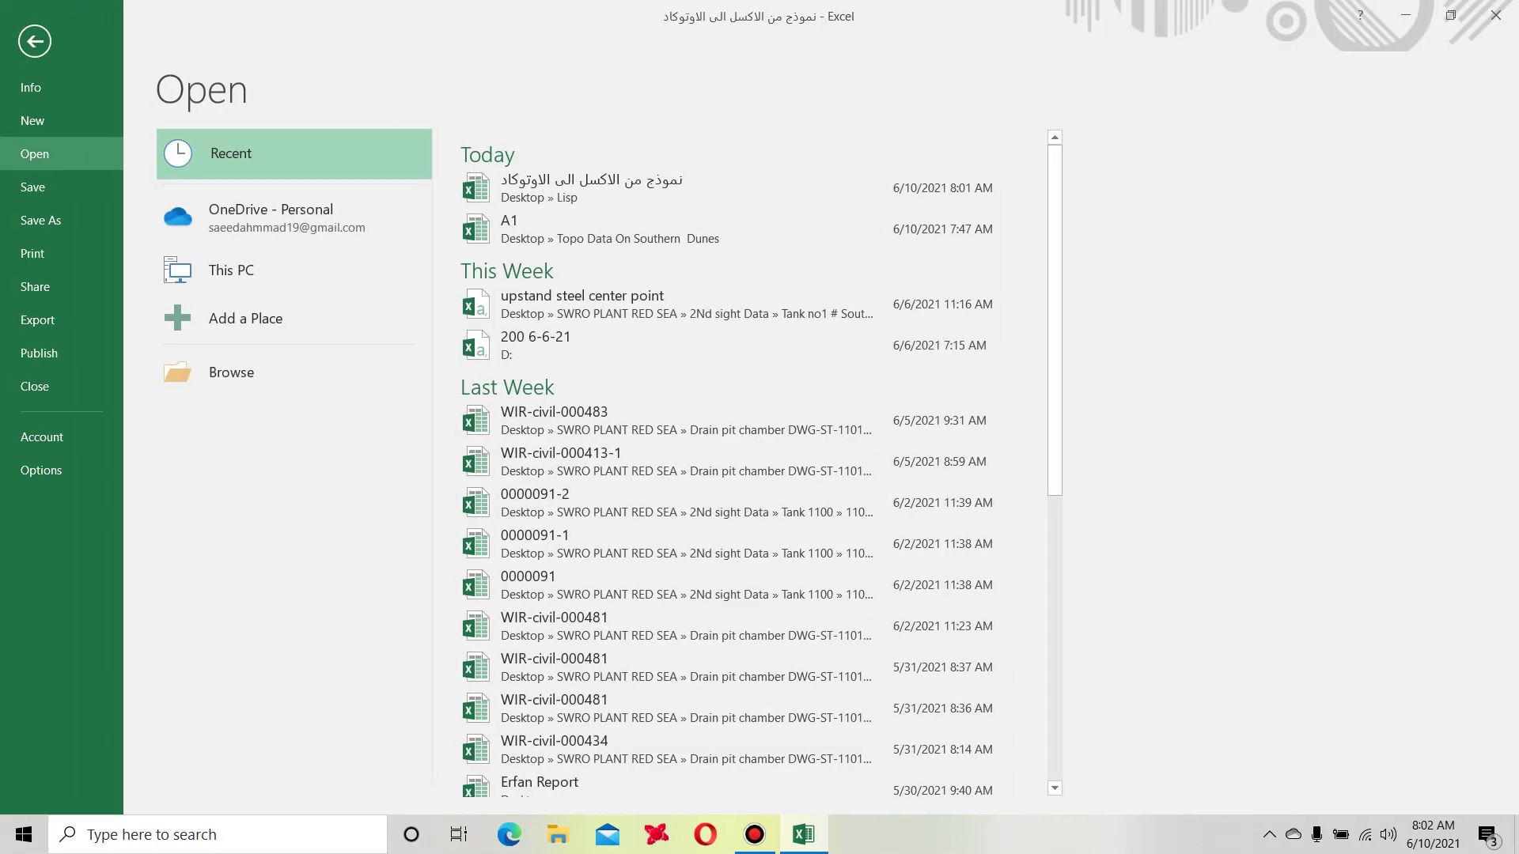
{"action": "left_click", "coordinate": [233, 374]}
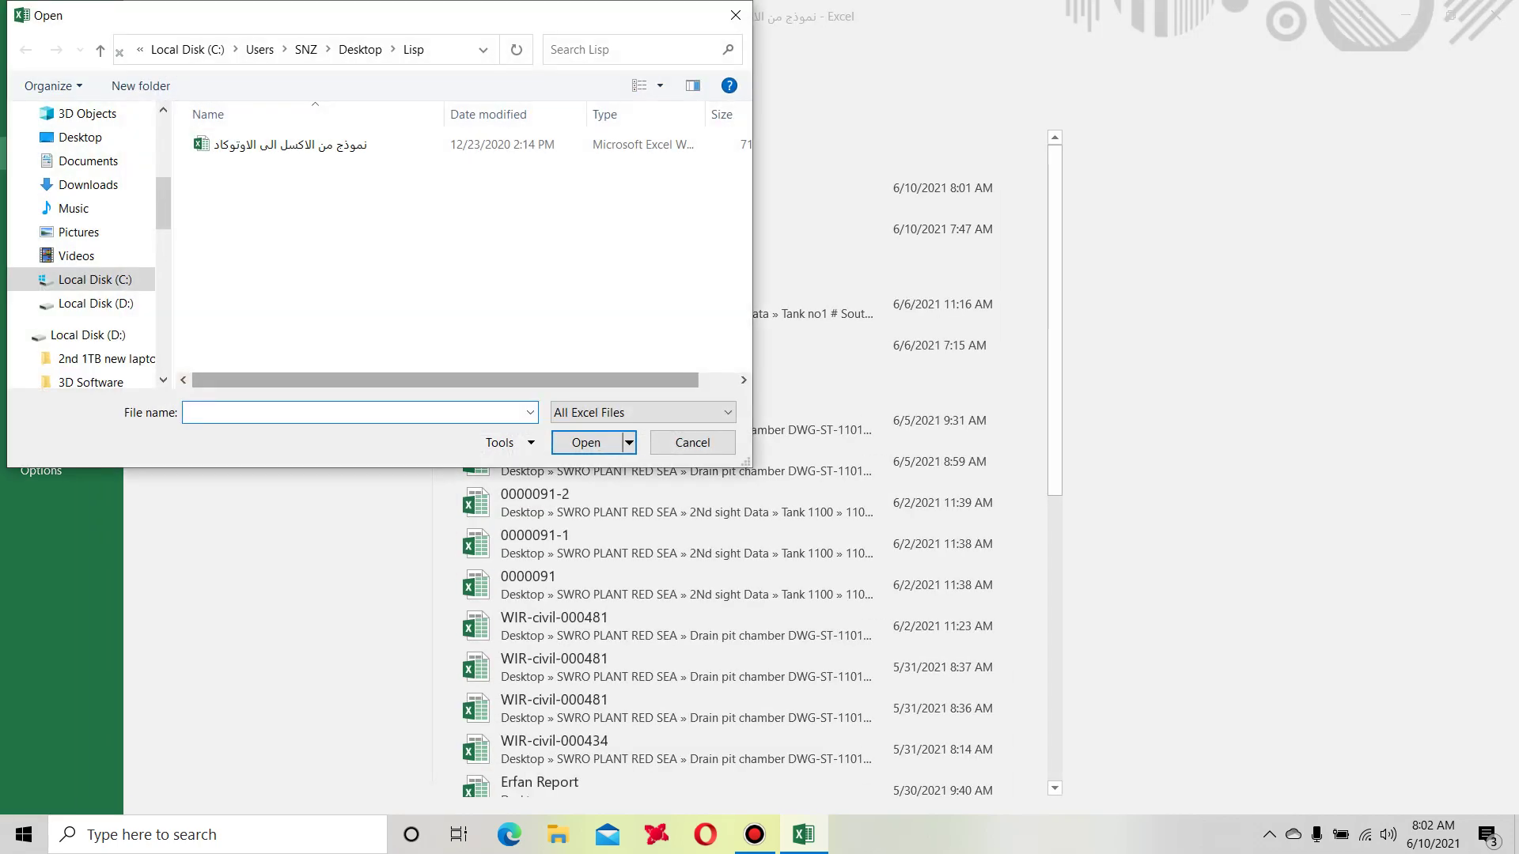
{"action": "left_click_drag", "start_coordinate": [161, 211], "coordinate": [160, 130]}
{"action": "scroll", "coordinate": [161, 158], "scroll_direction": "up", "scroll_amount": 1}
{"action": "left_click", "coordinate": [95, 152]}
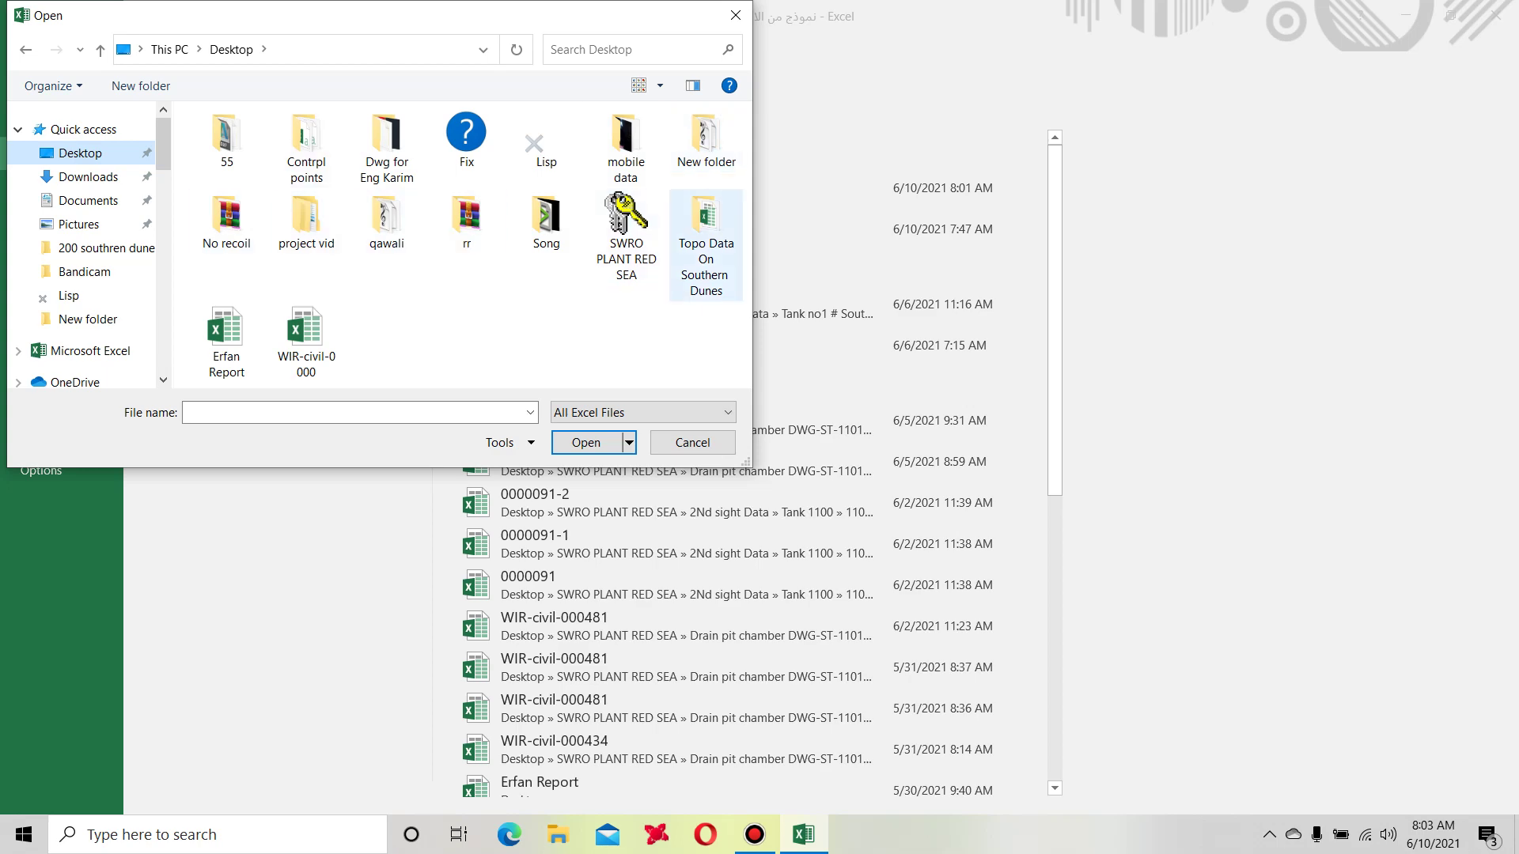
{"action": "left_click", "coordinate": [706, 259]}
{"action": "double_click", "coordinate": [705, 259]}
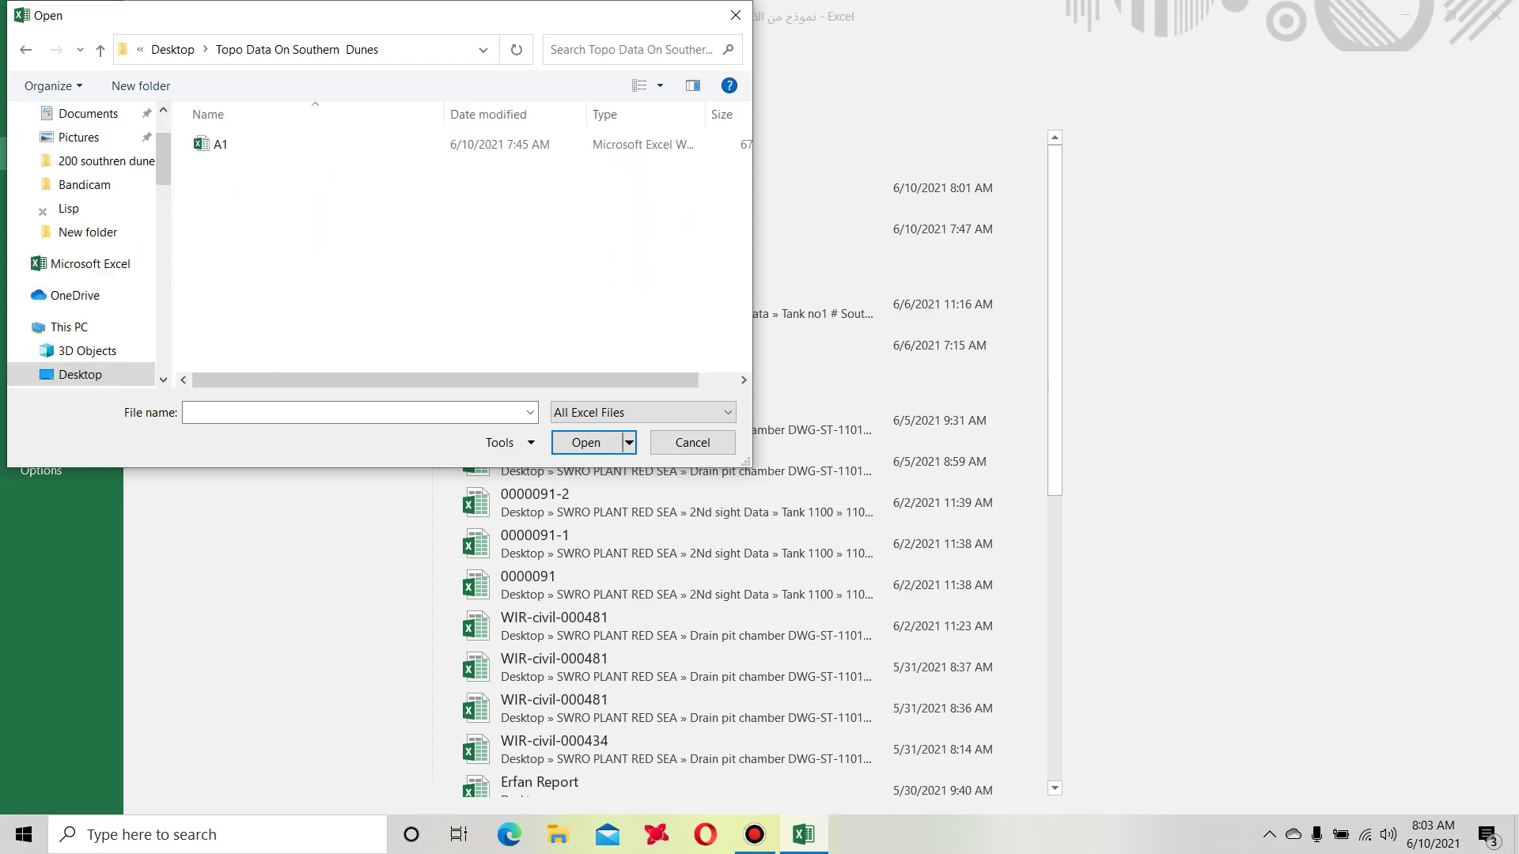
{"action": "double_click", "coordinate": [200, 144]}
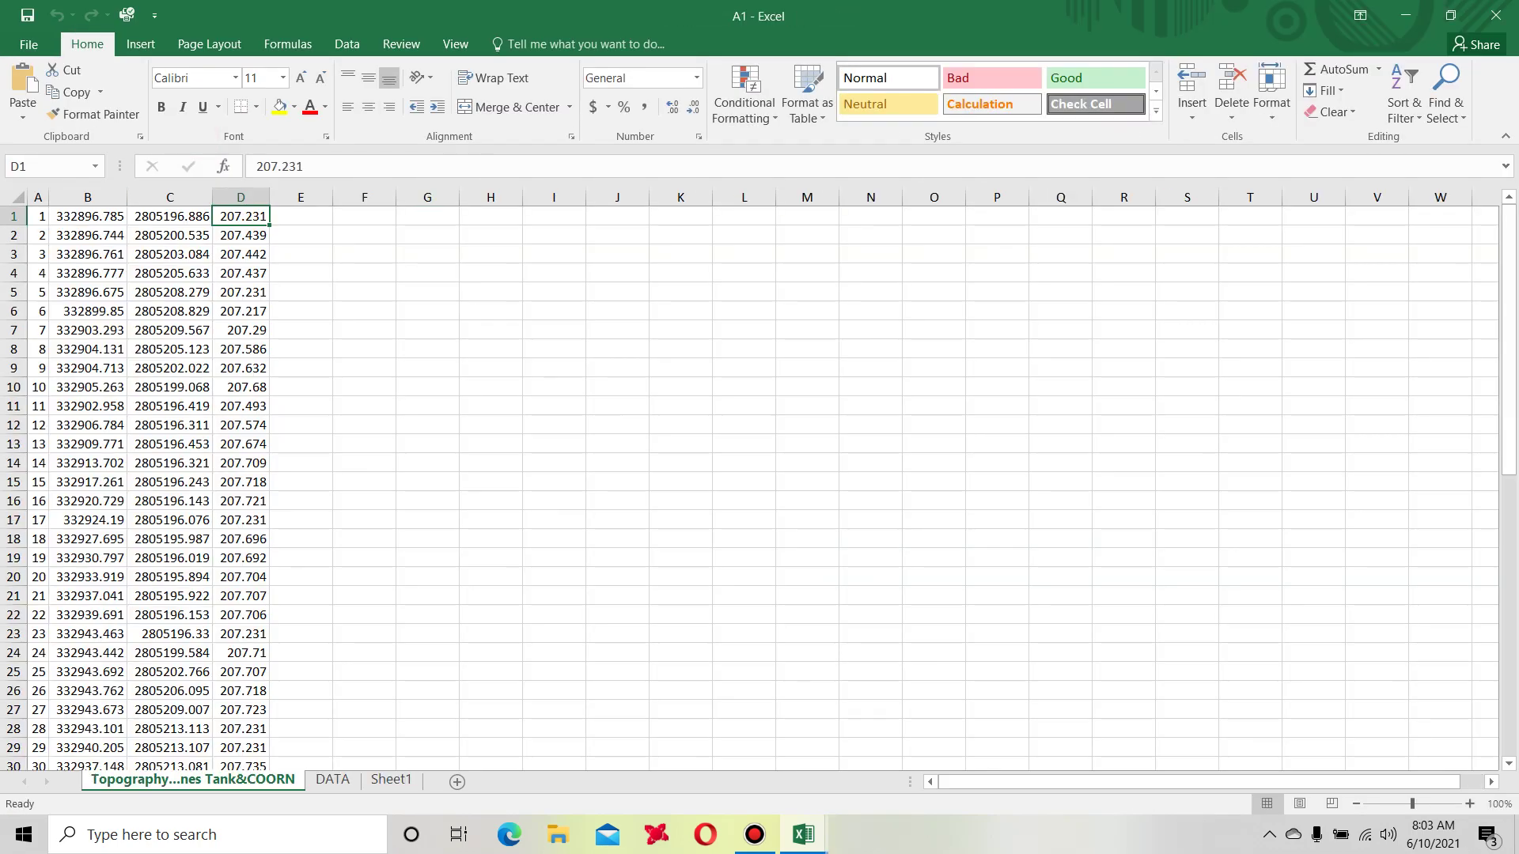
Copy the A1:D59 point table of numbers, eastings, northings and levels.
{"action": "left_click", "coordinate": [38, 216]}
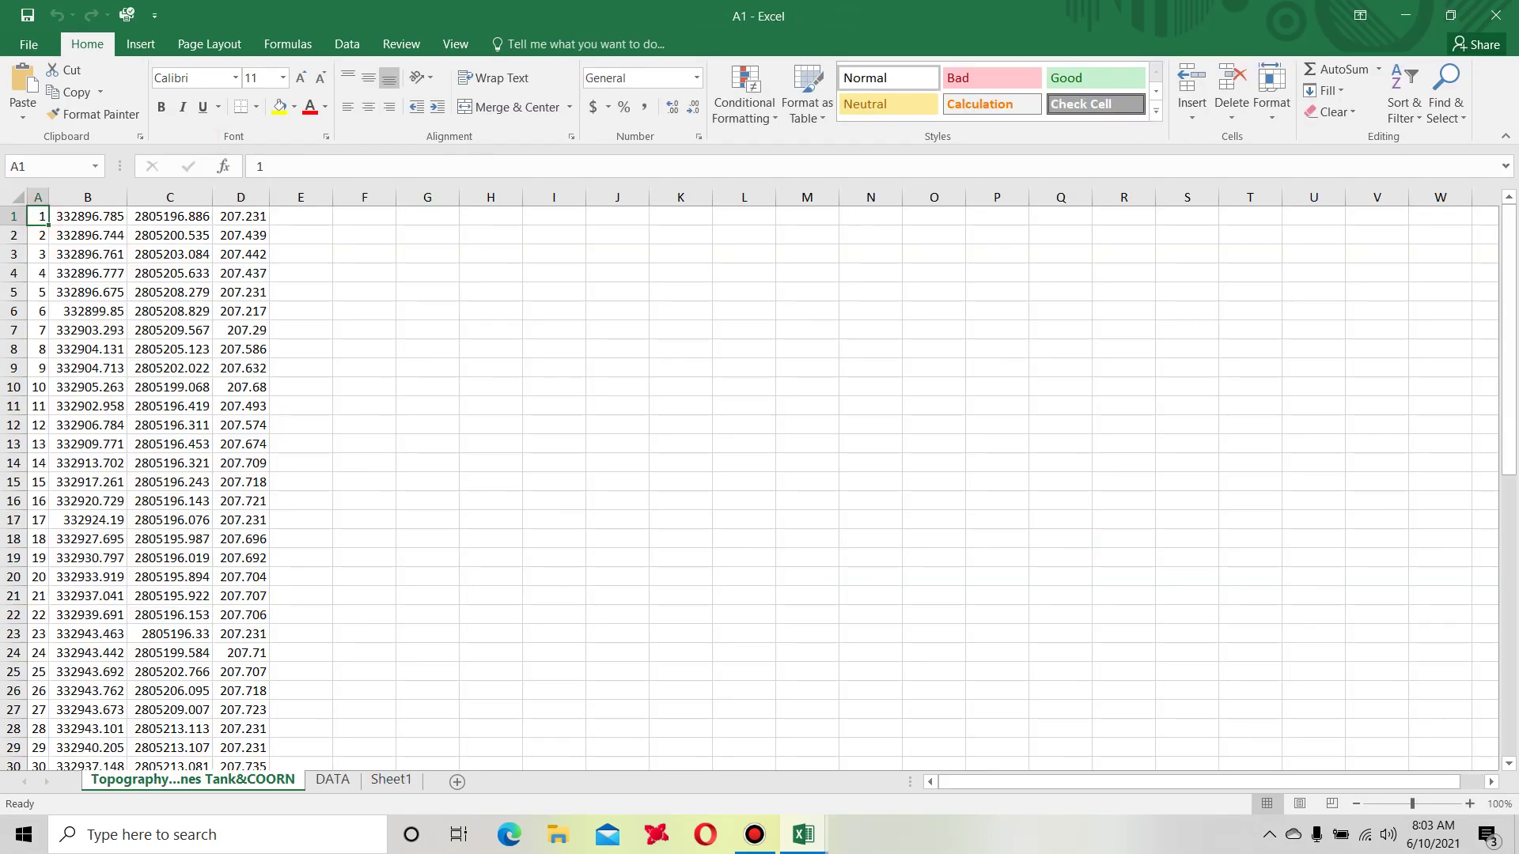
{"action": "left_click", "coordinate": [81, 218]}
{"action": "left_click", "coordinate": [163, 219]}
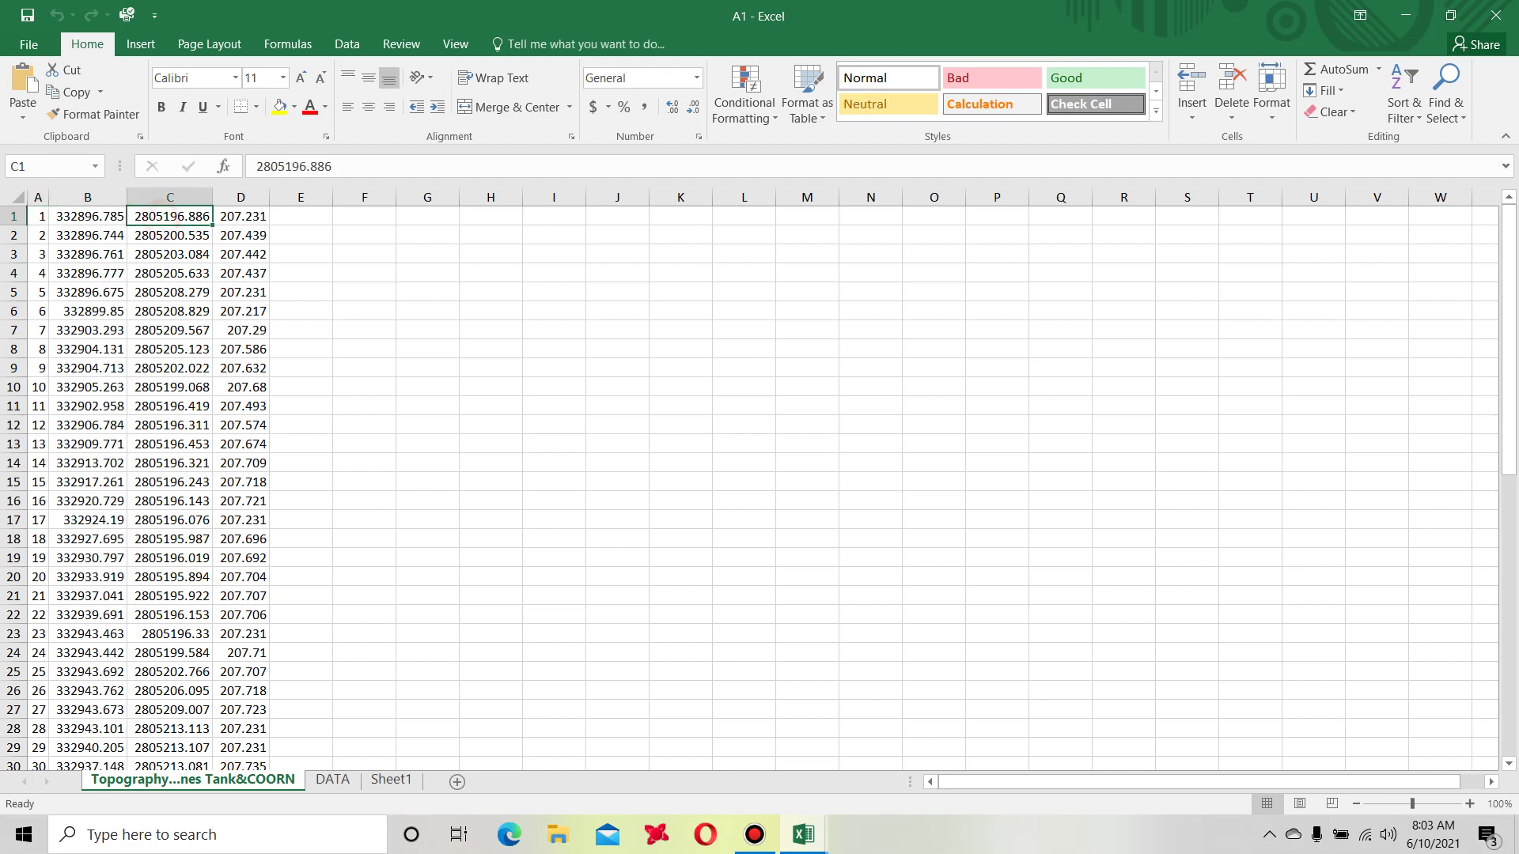
{"action": "left_click", "coordinate": [249, 216]}
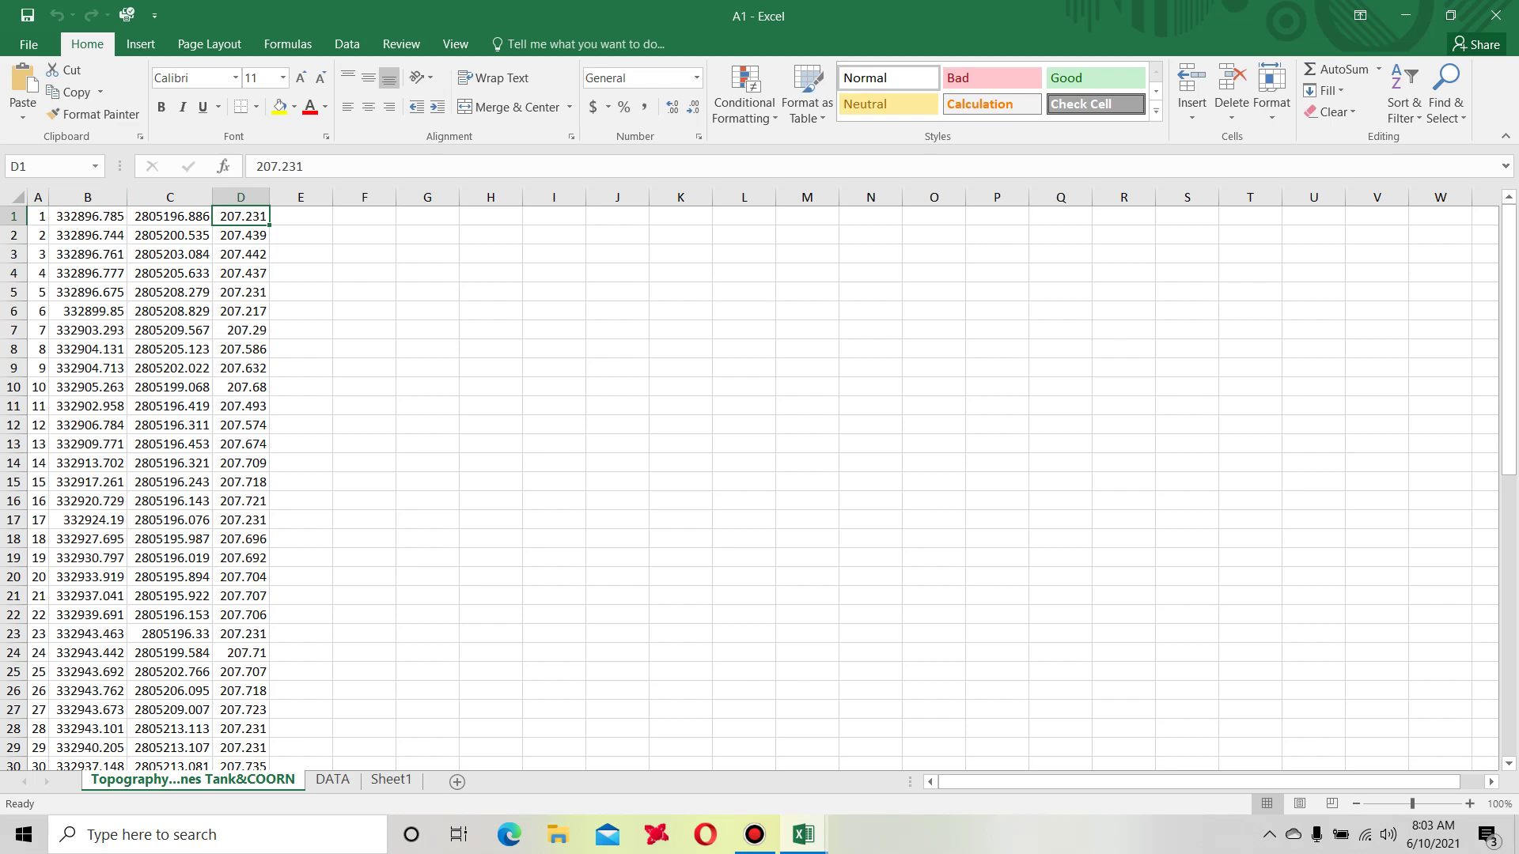
{"action": "left_click_drag", "start_coordinate": [38, 216], "coordinate": [269, 699]}
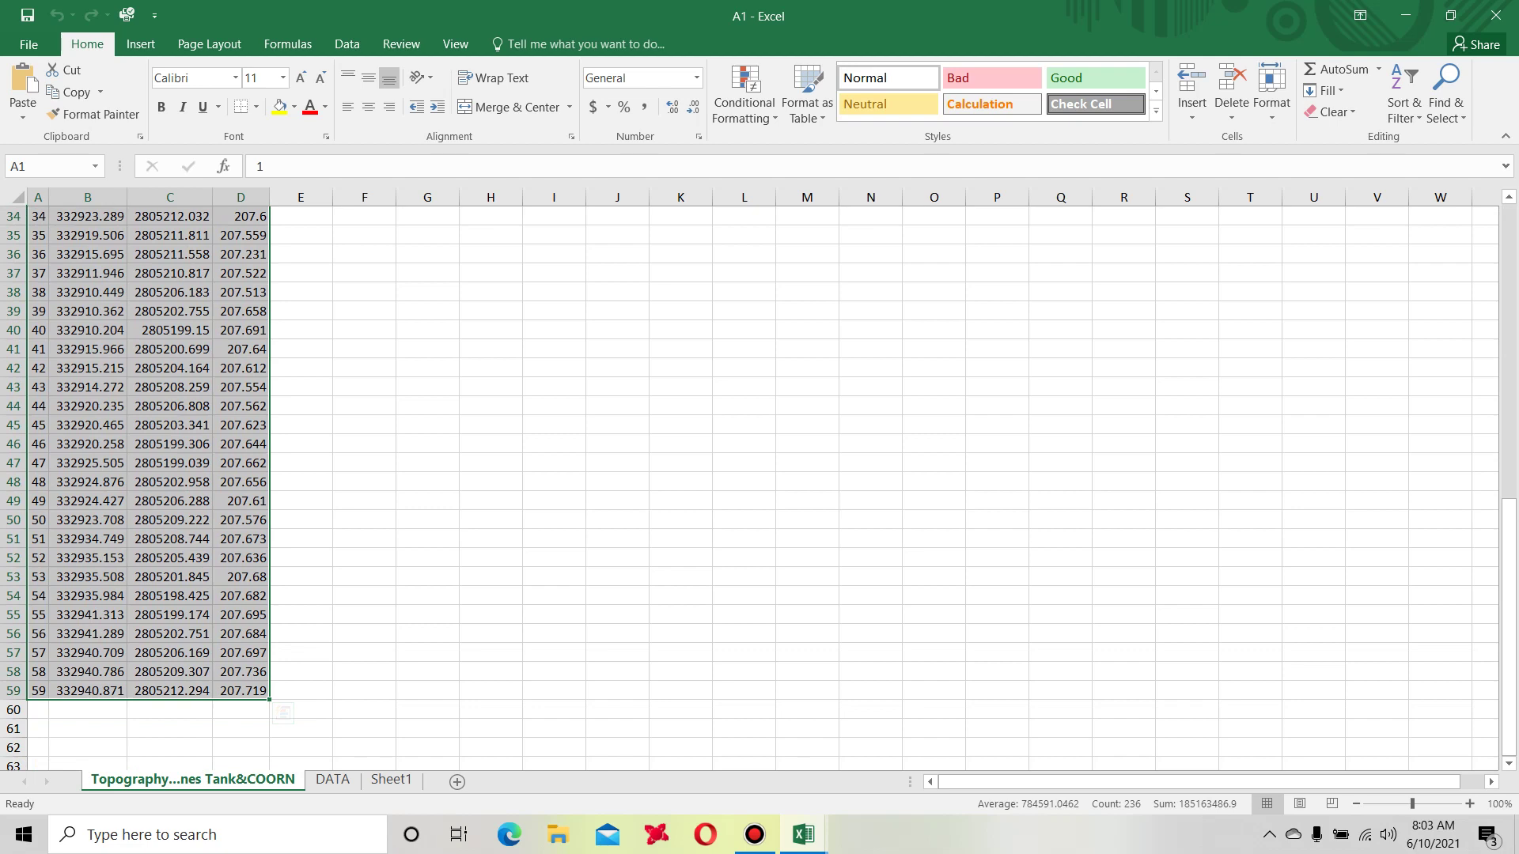
{"action": "key", "text": "ctrl+c"}
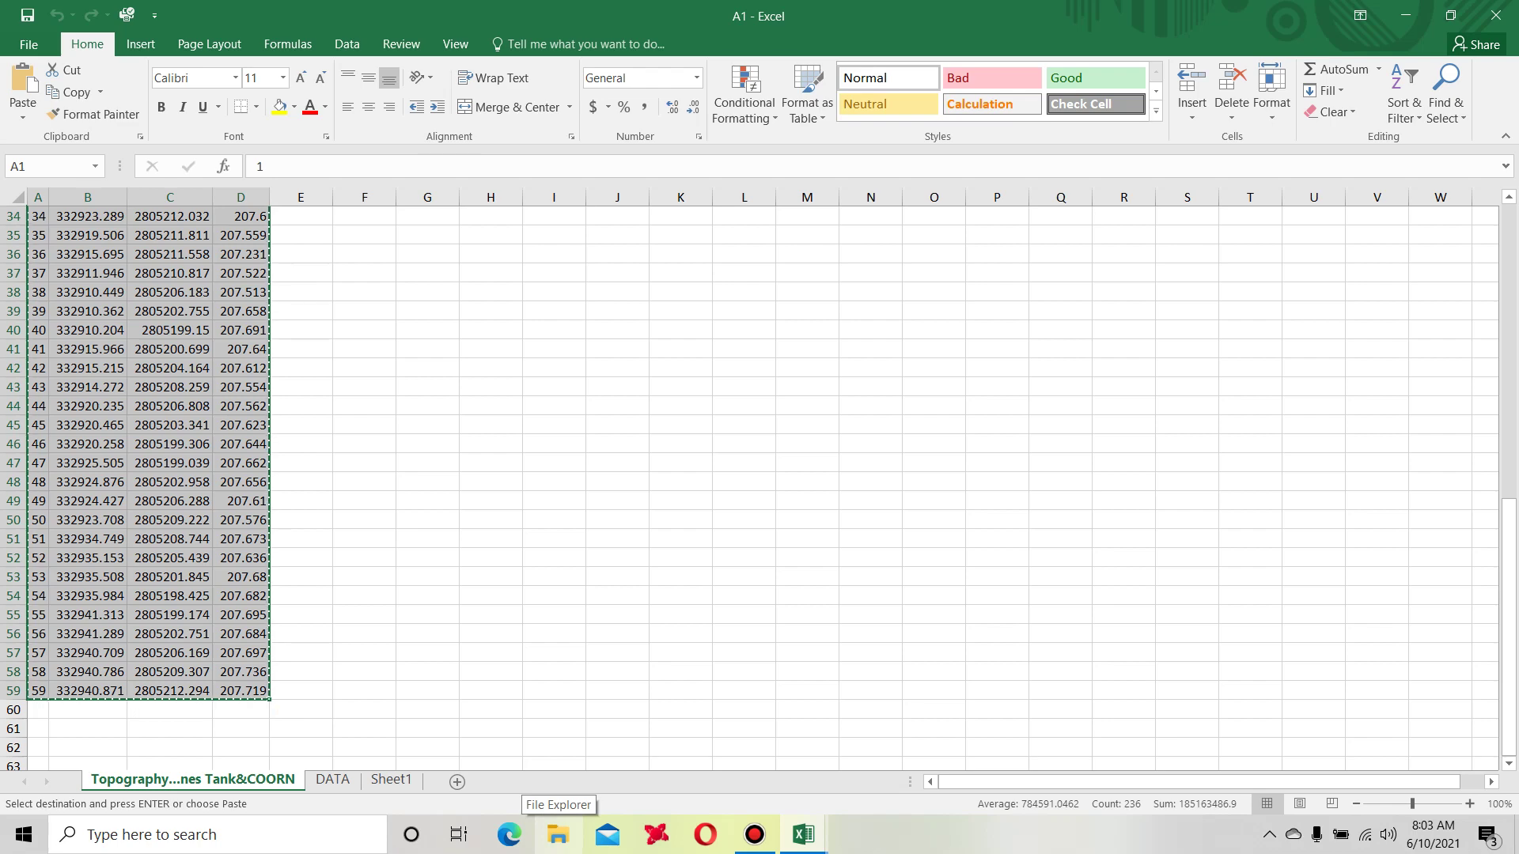
Paste the copied survey points into the template's DATA sheet starting at cell E9.
{"action": "mouse_move", "coordinate": [803, 834]}
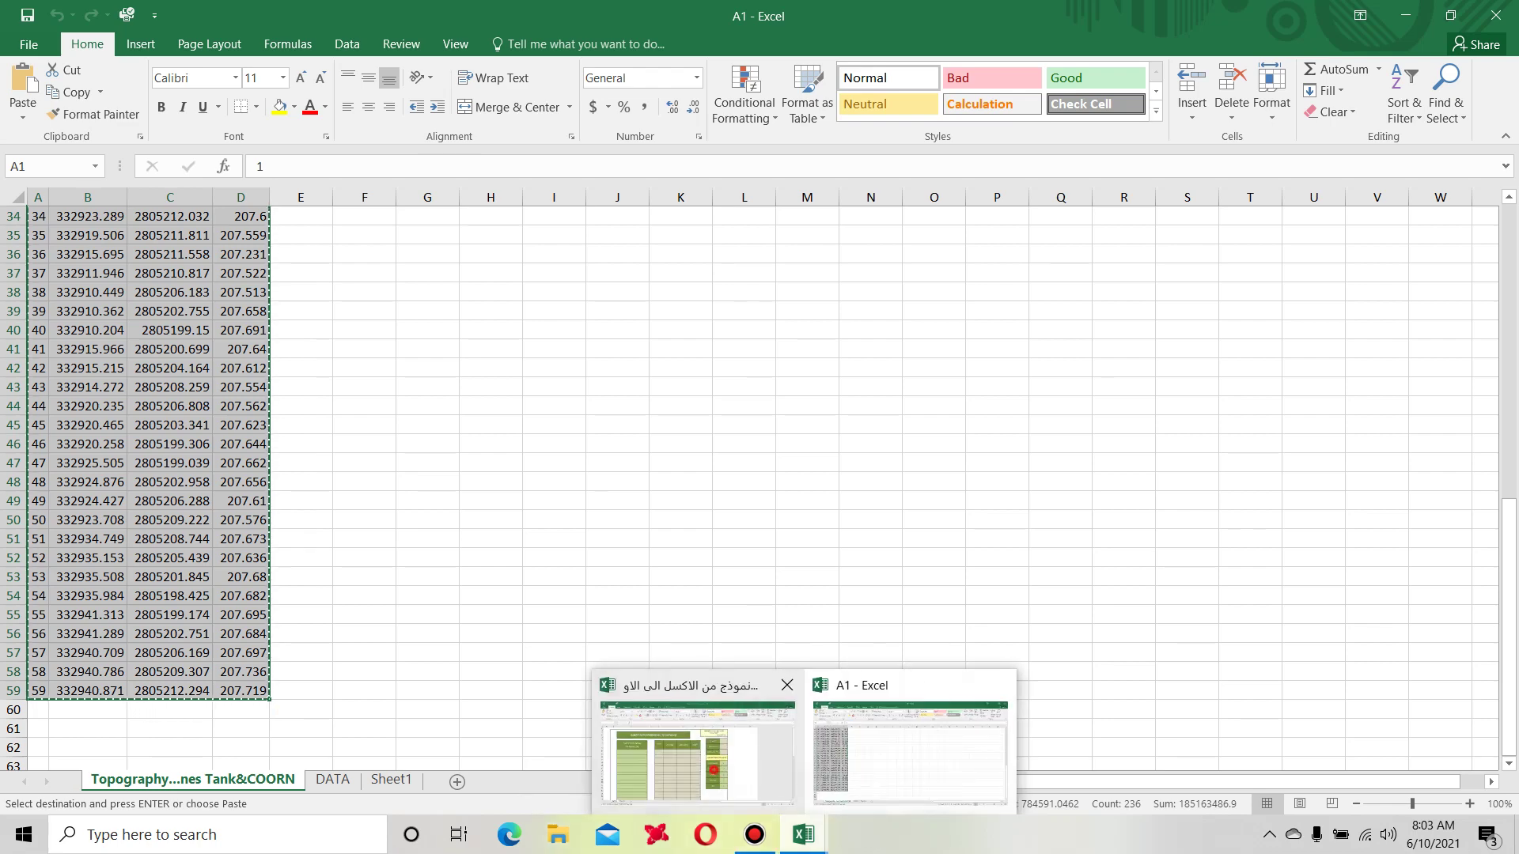
{"action": "left_click", "coordinate": [696, 752]}
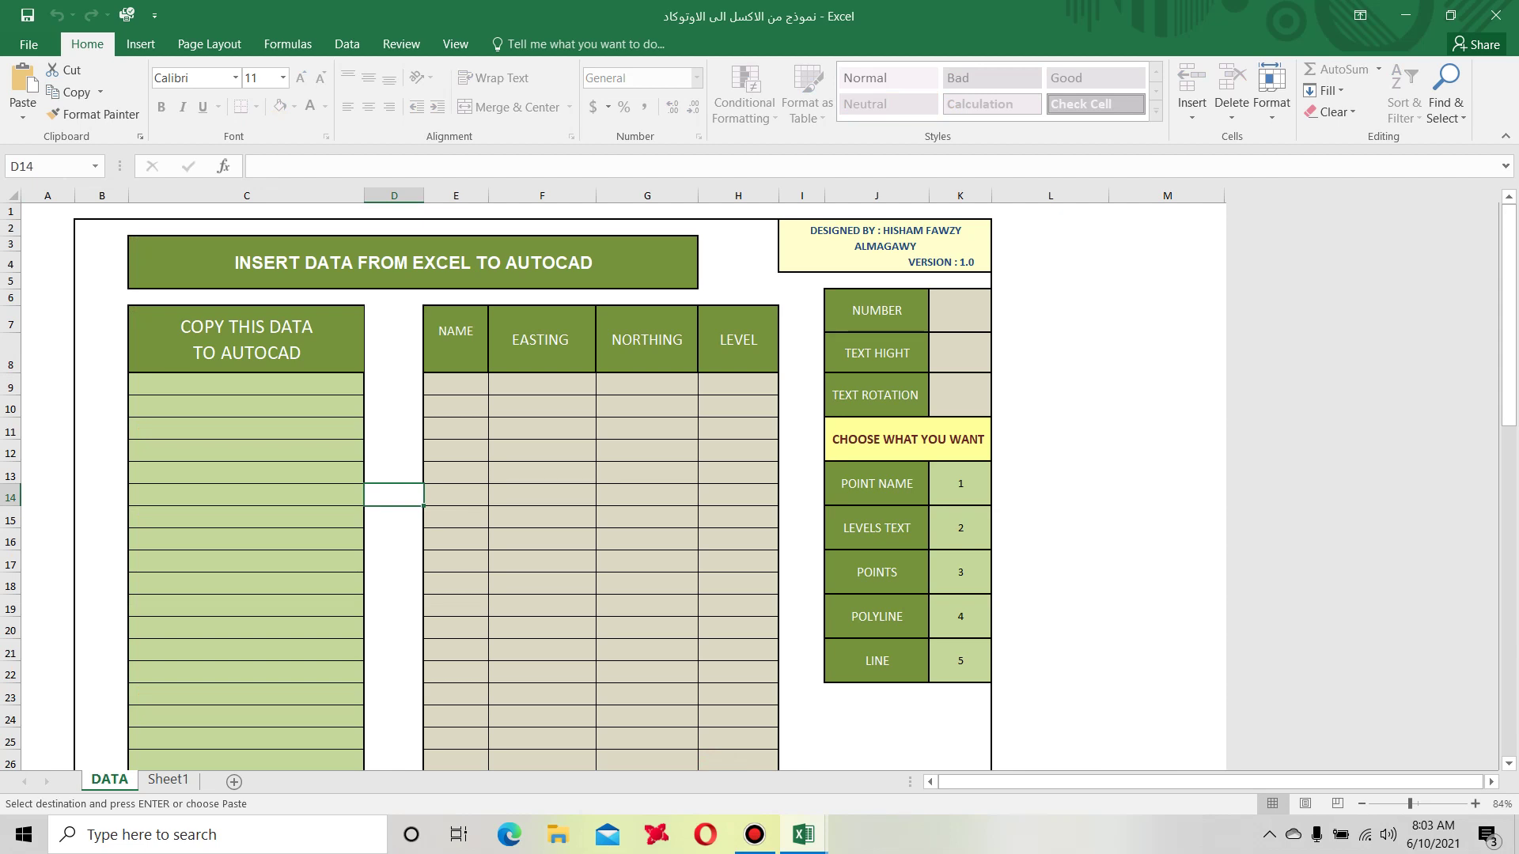
{"action": "left_click", "coordinate": [443, 385]}
{"action": "right_click", "coordinate": [443, 386]}
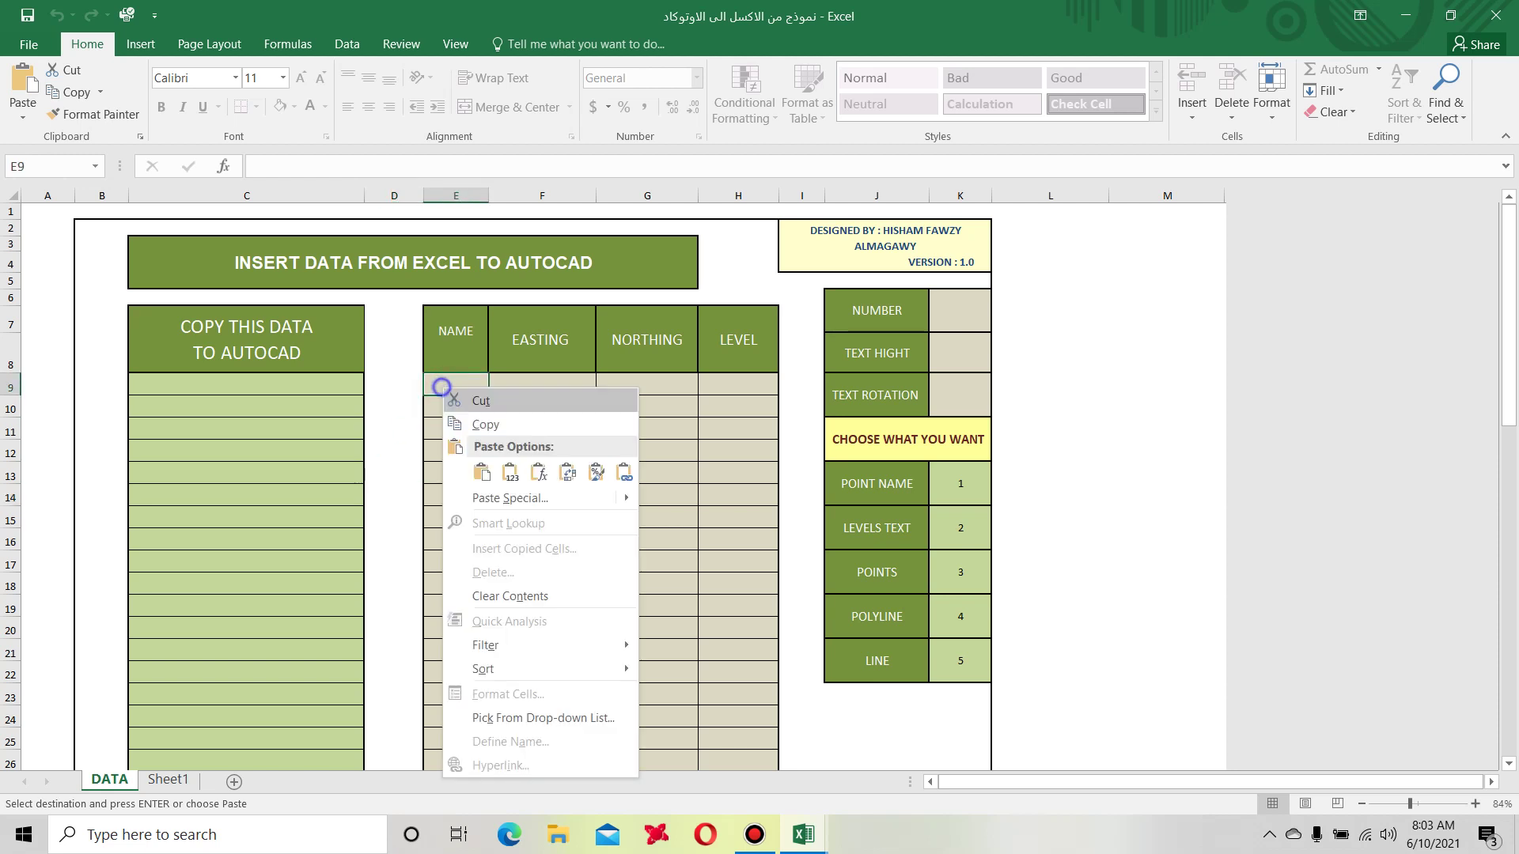
{"action": "left_click", "coordinate": [481, 472]}
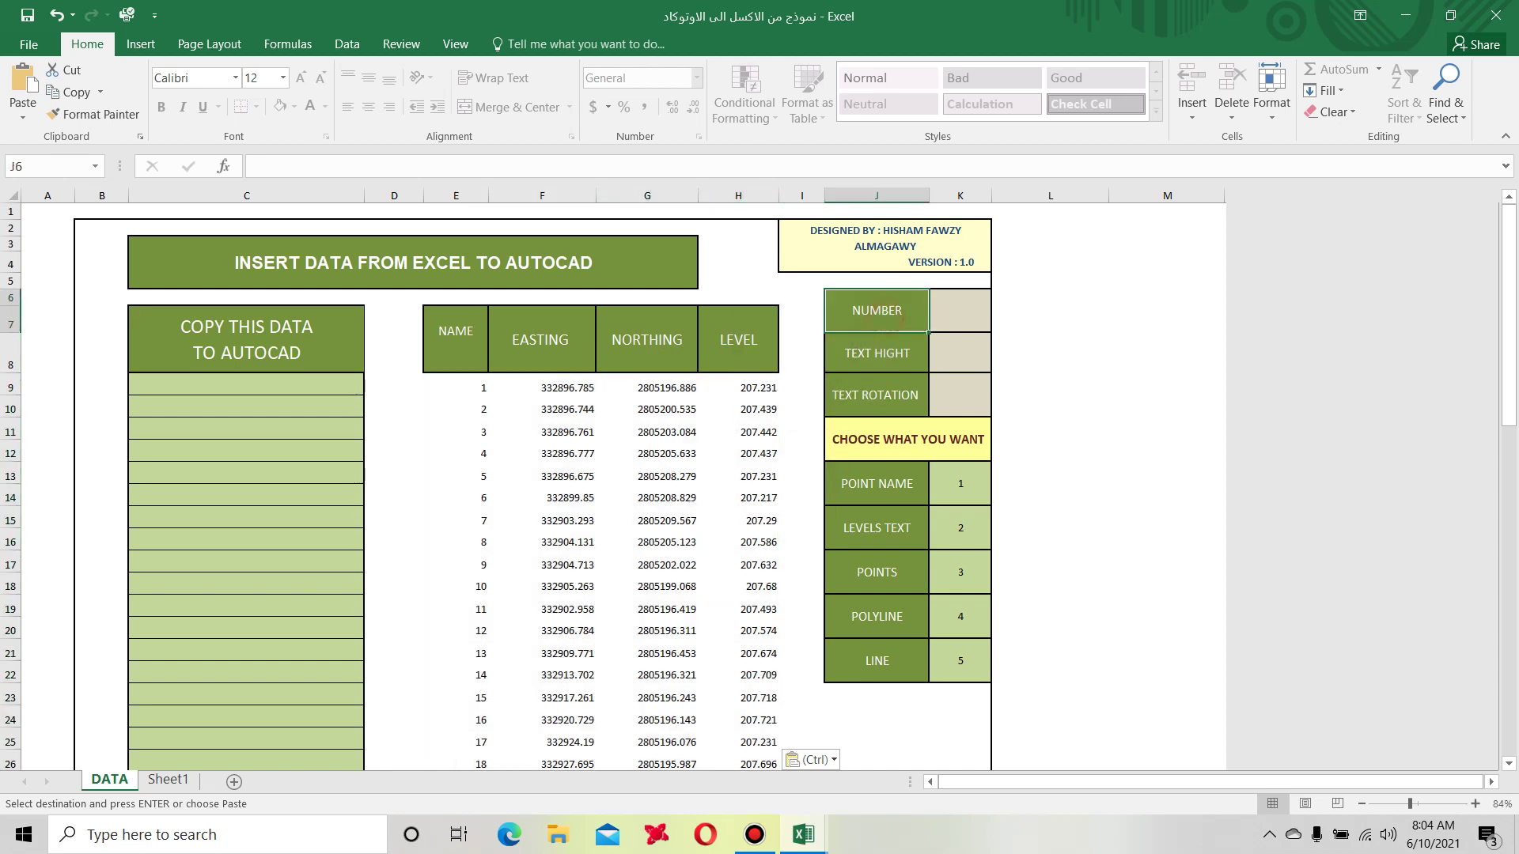
{"action": "left_click", "coordinate": [958, 314]}
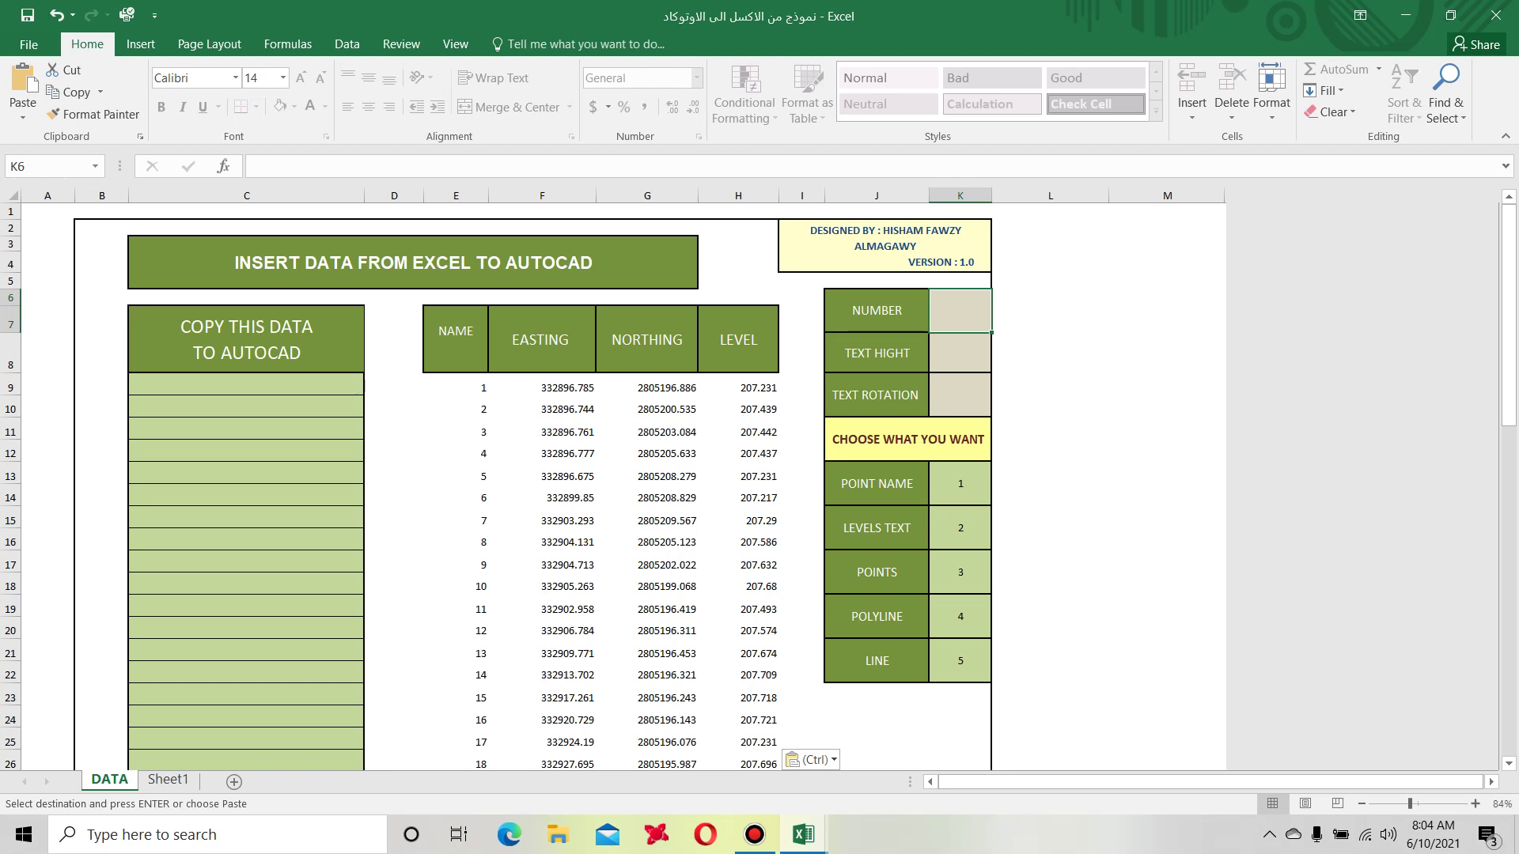
{"action": "left_click", "coordinate": [878, 574]}
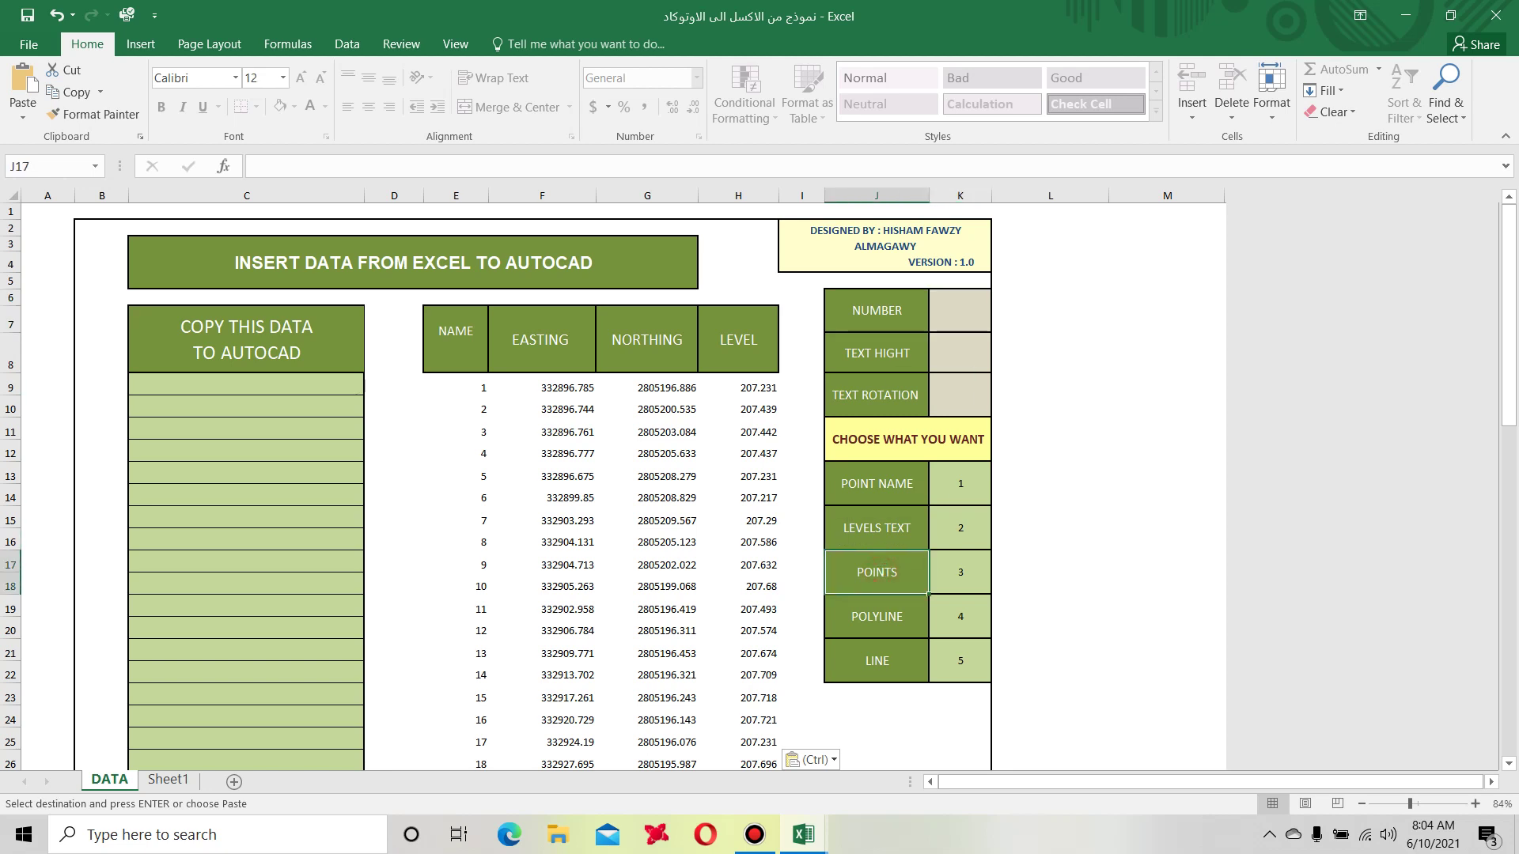
{"action": "left_click_drag", "start_coordinate": [447, 387], "coordinate": [735, 472]}
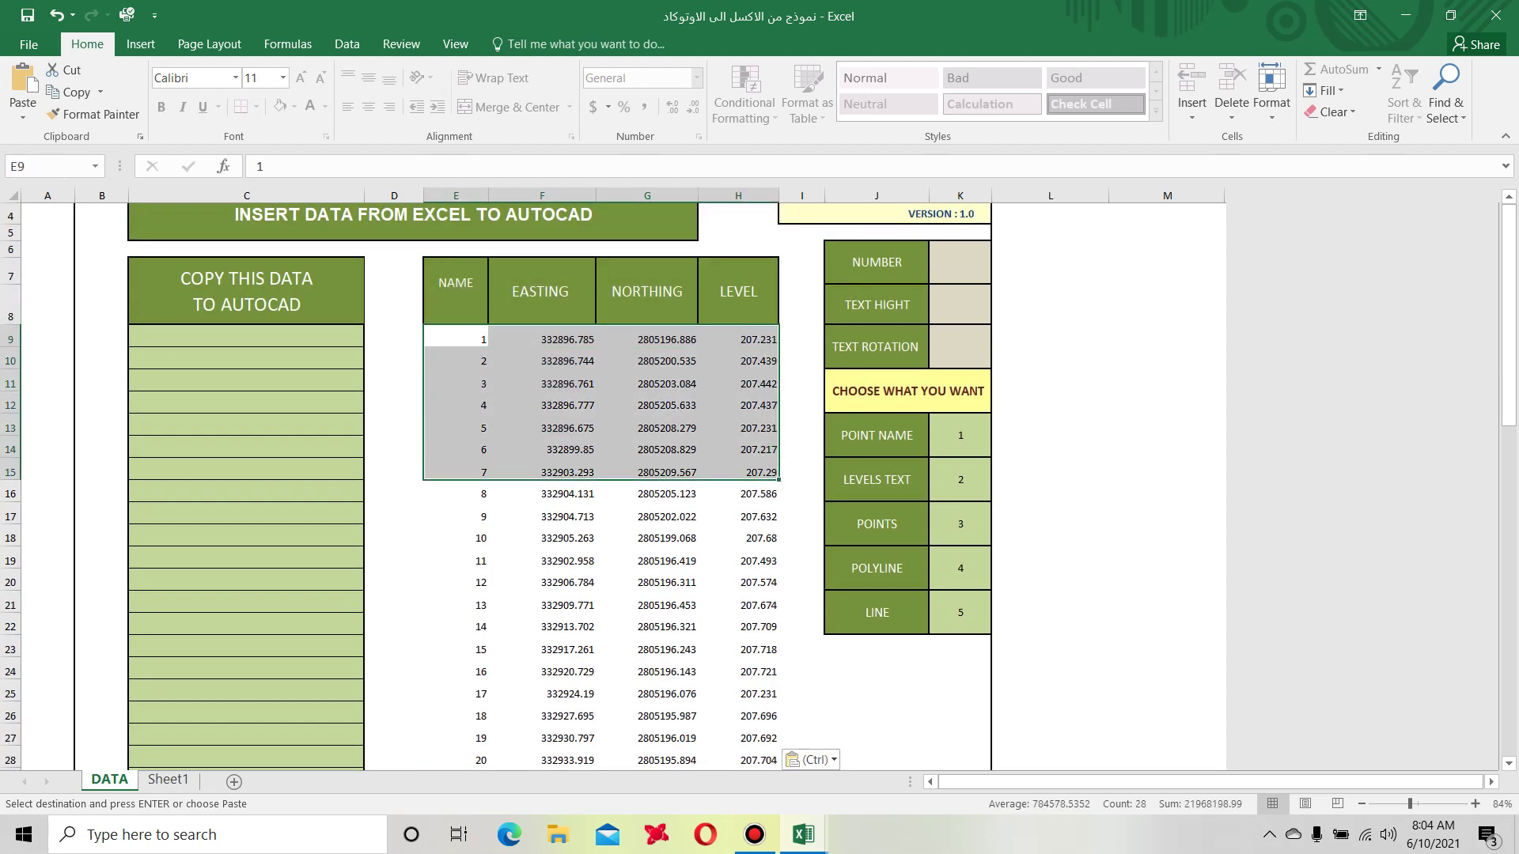
Set the NUMBER option in K6 to 3 to generate POINT commands.
{"action": "left_click", "coordinate": [960, 265]}
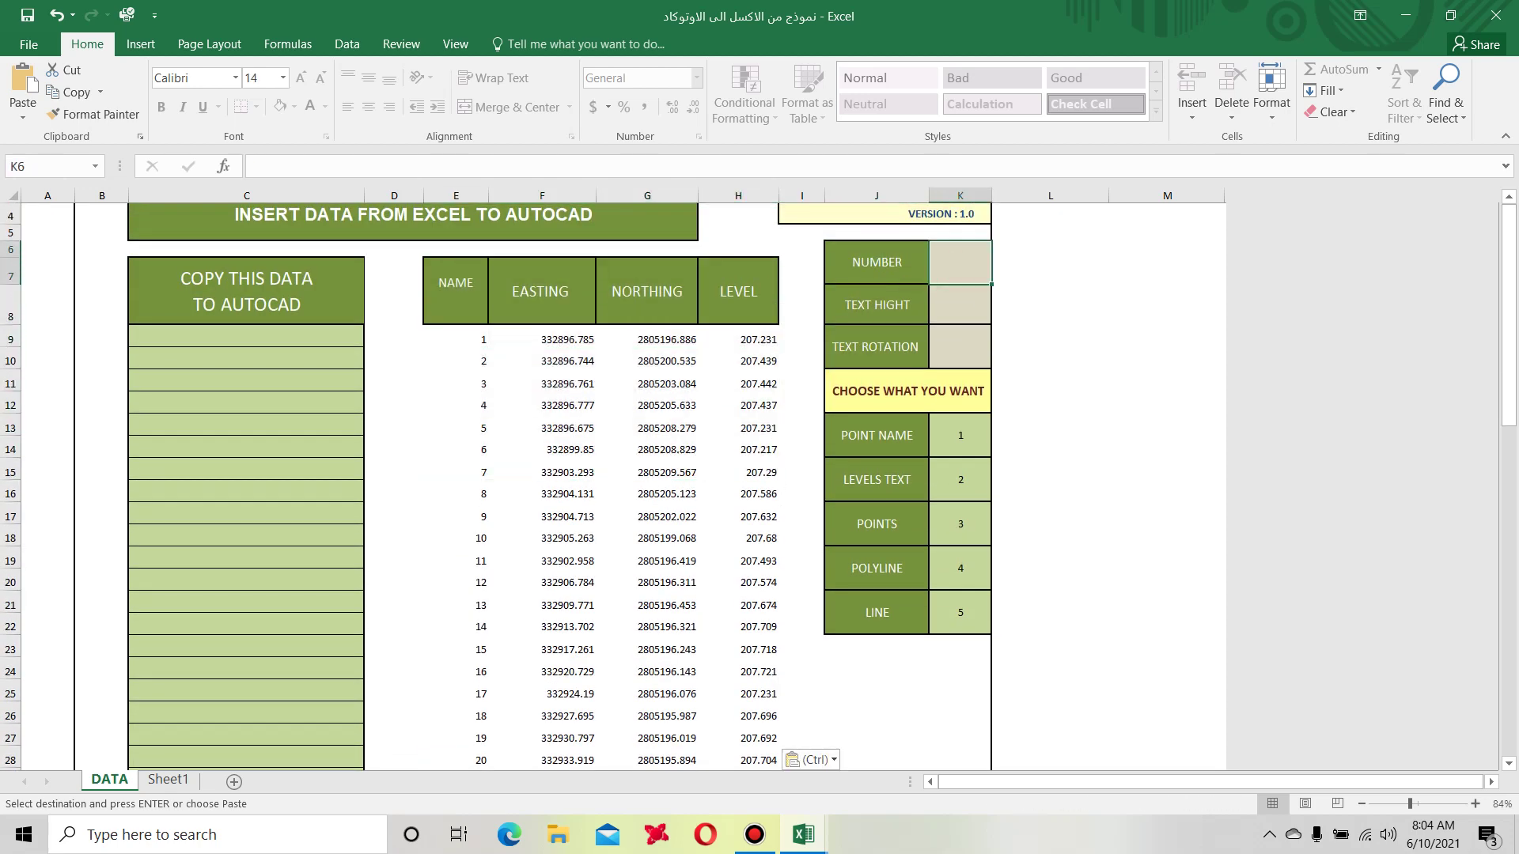
{"action": "type", "text": "3"}
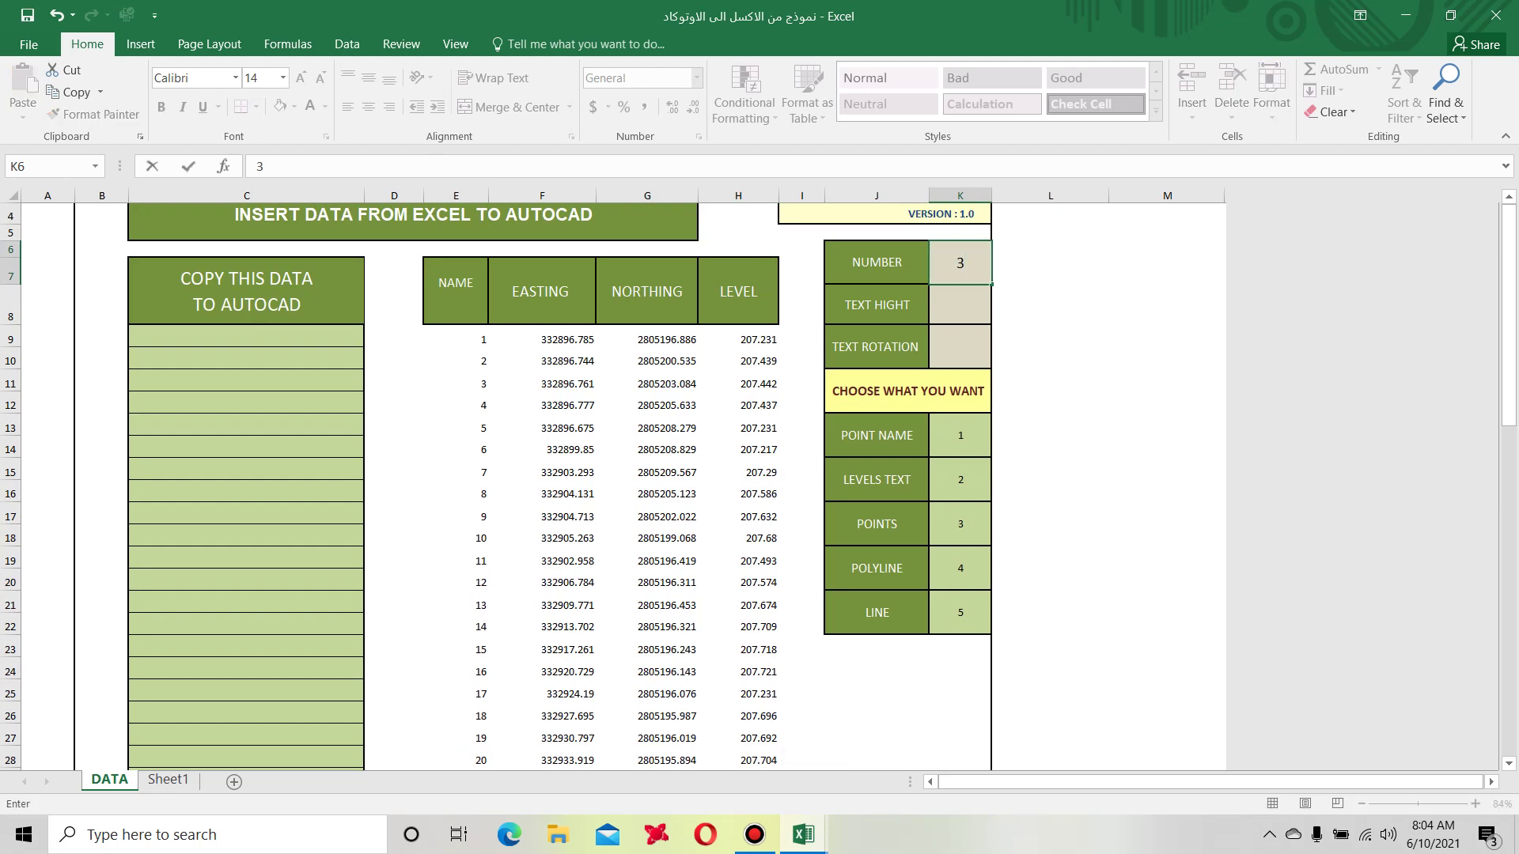
{"action": "key", "text": "Return"}
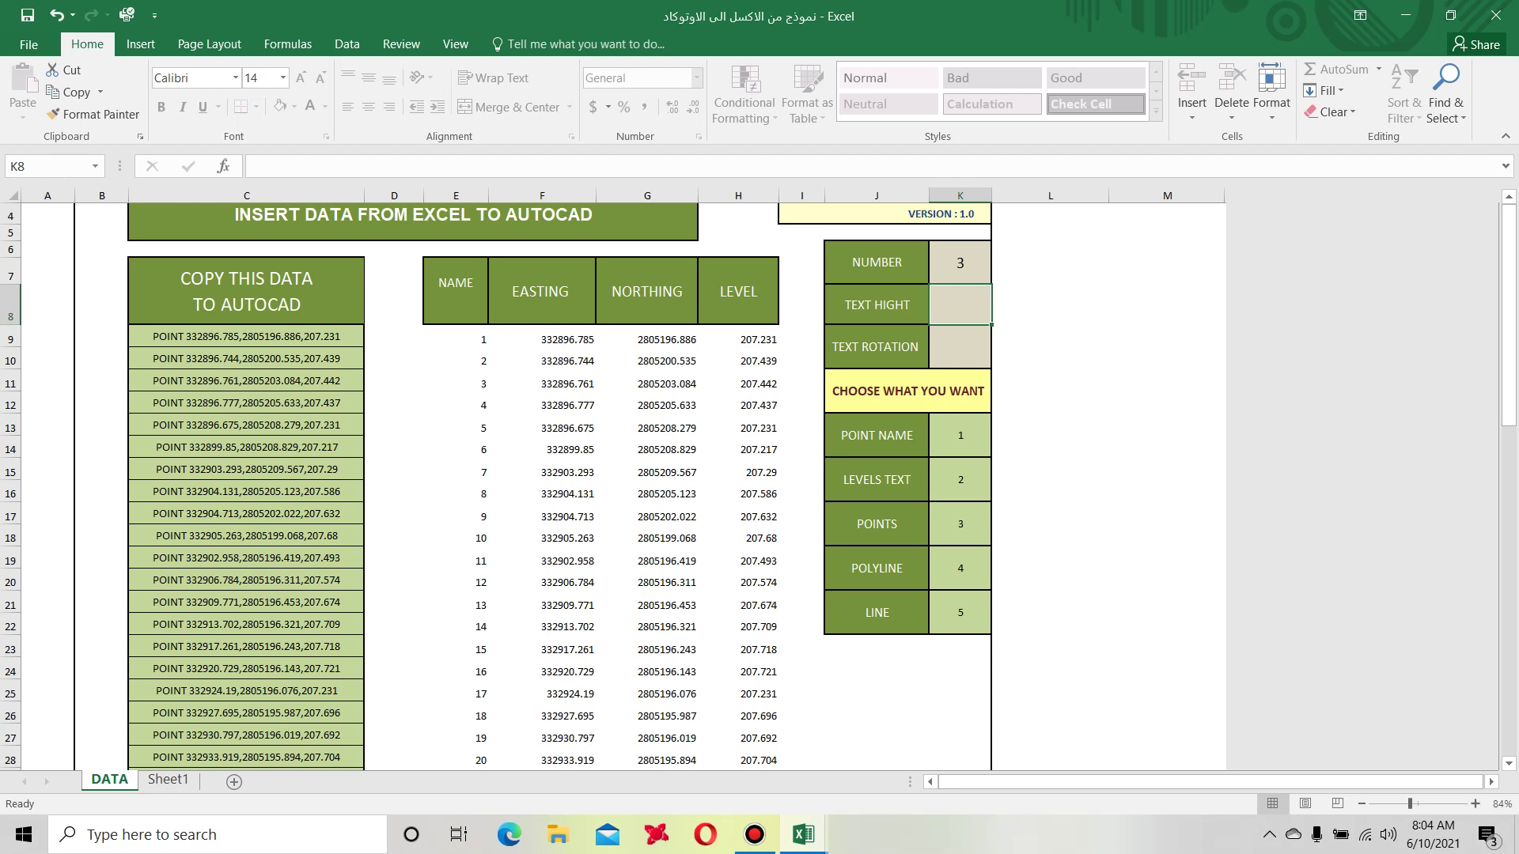
Copy the 59 POINT command lines in C9:C67 and show the desktop.
{"action": "left_click_drag", "start_coordinate": [135, 332], "coordinate": [136, 471]}
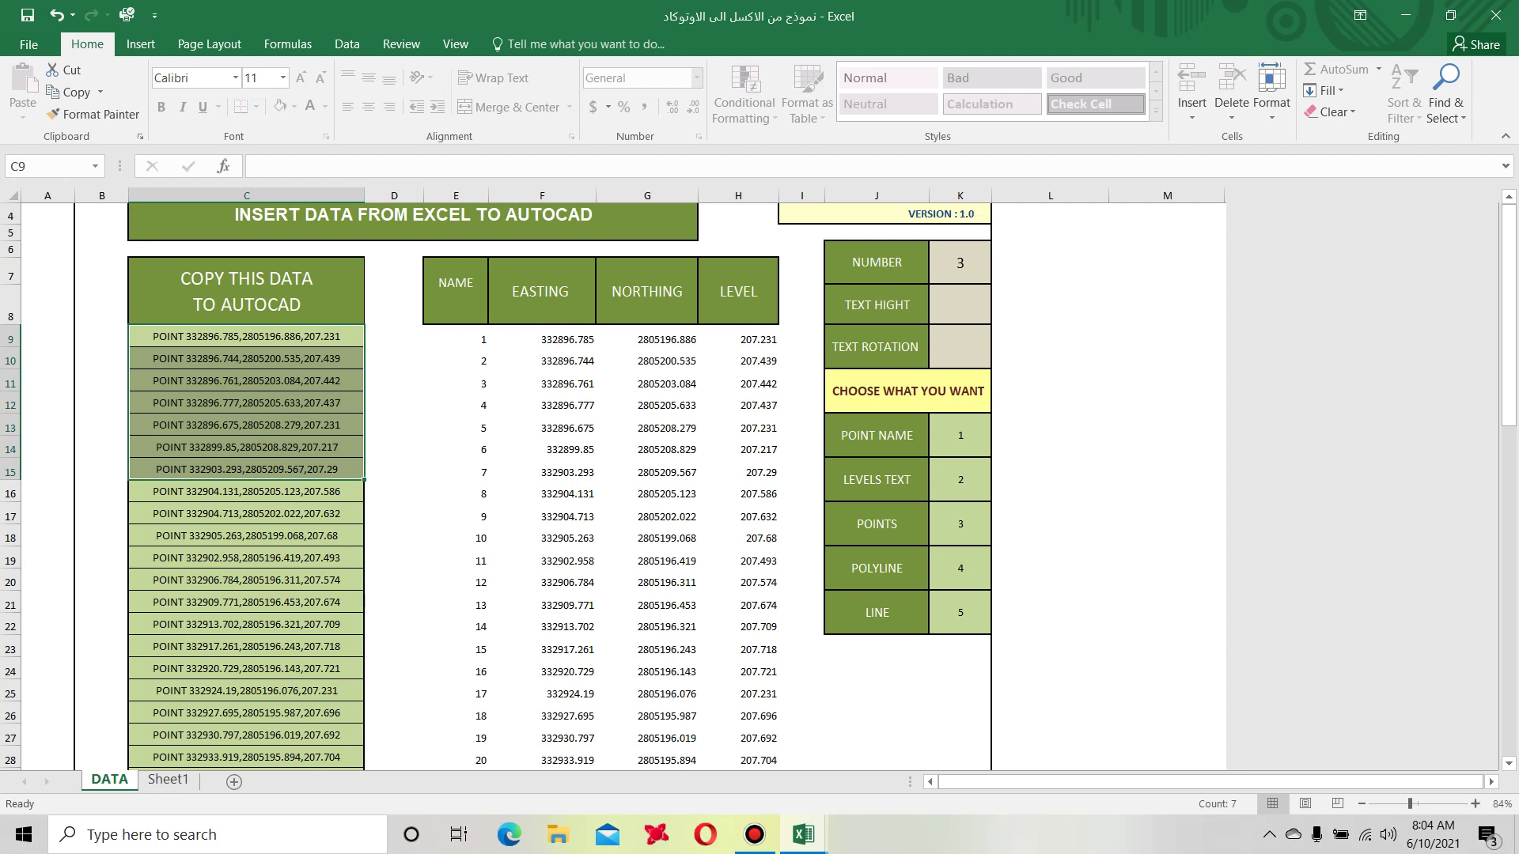
{"action": "left_click", "coordinate": [413, 496]}
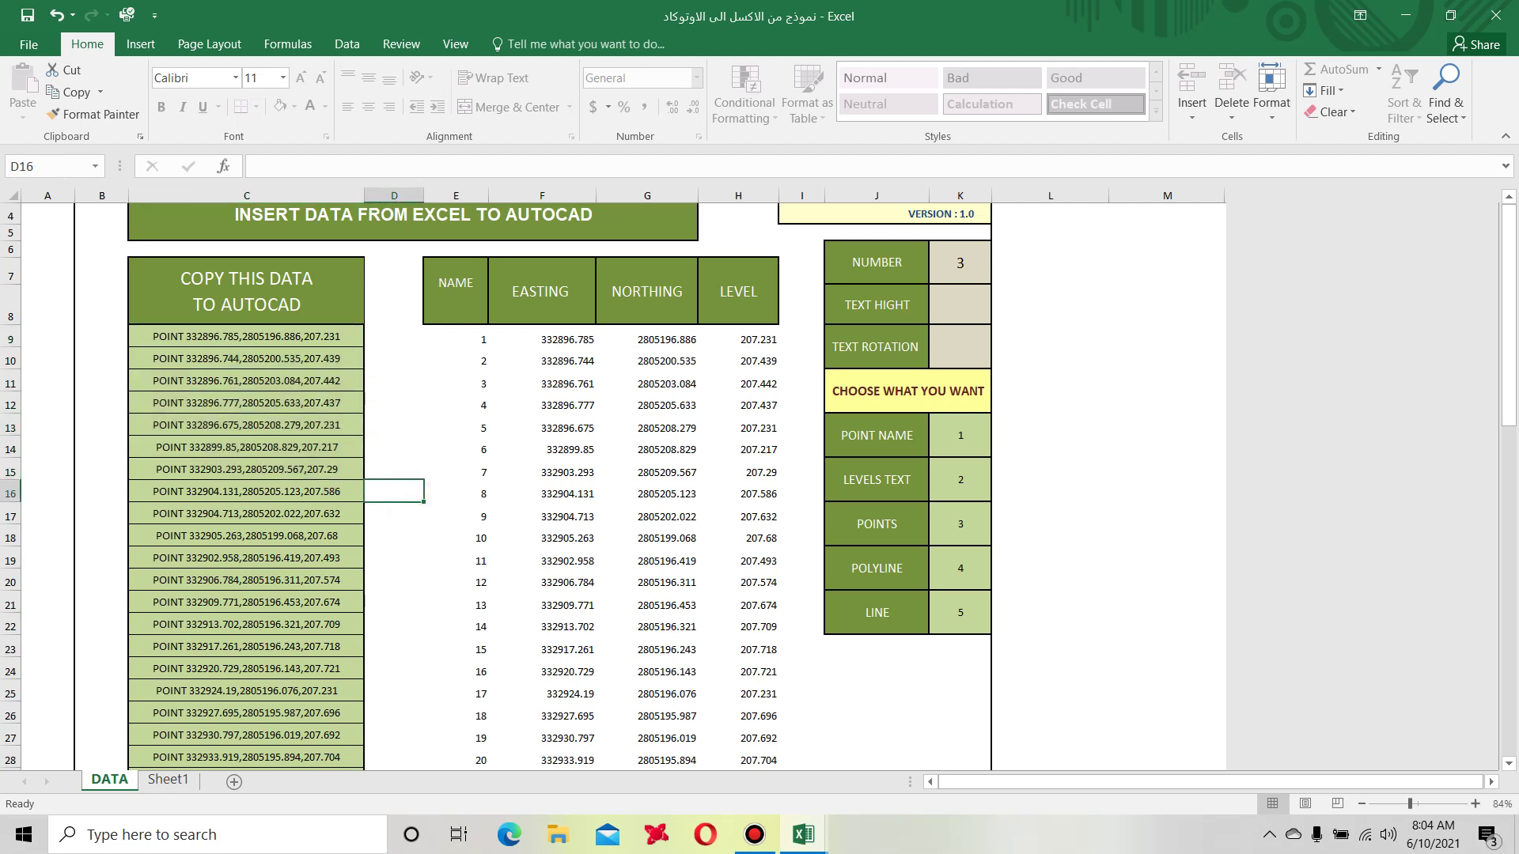
{"action": "left_click_drag", "start_coordinate": [245, 336], "coordinate": [356, 240]}
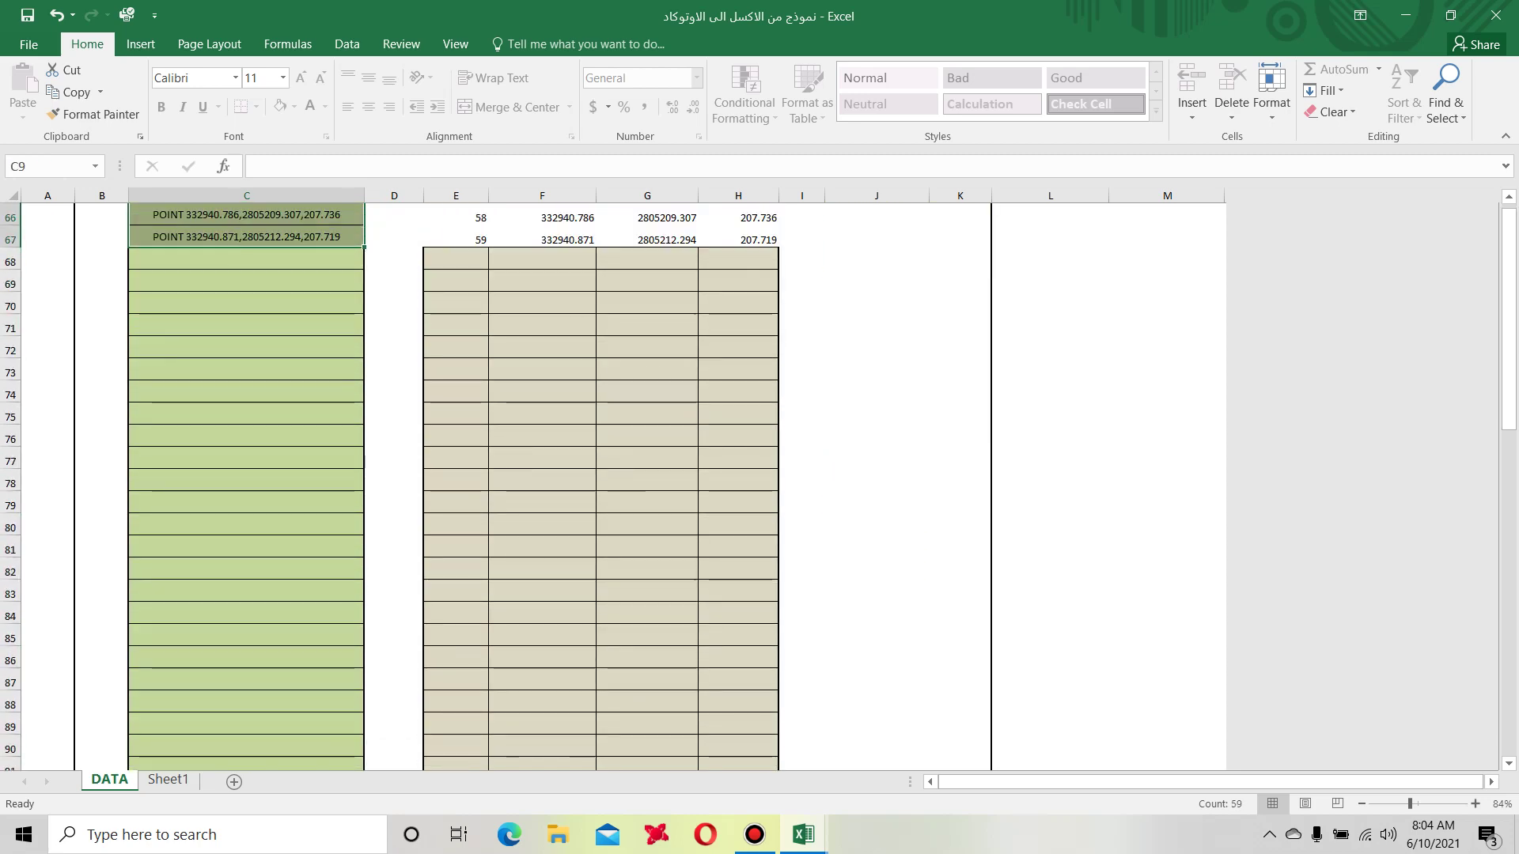
{"action": "scroll", "coordinate": [285, 249], "scroll_direction": "up", "scroll_amount": 3}
{"action": "right_click", "coordinate": [285, 251]}
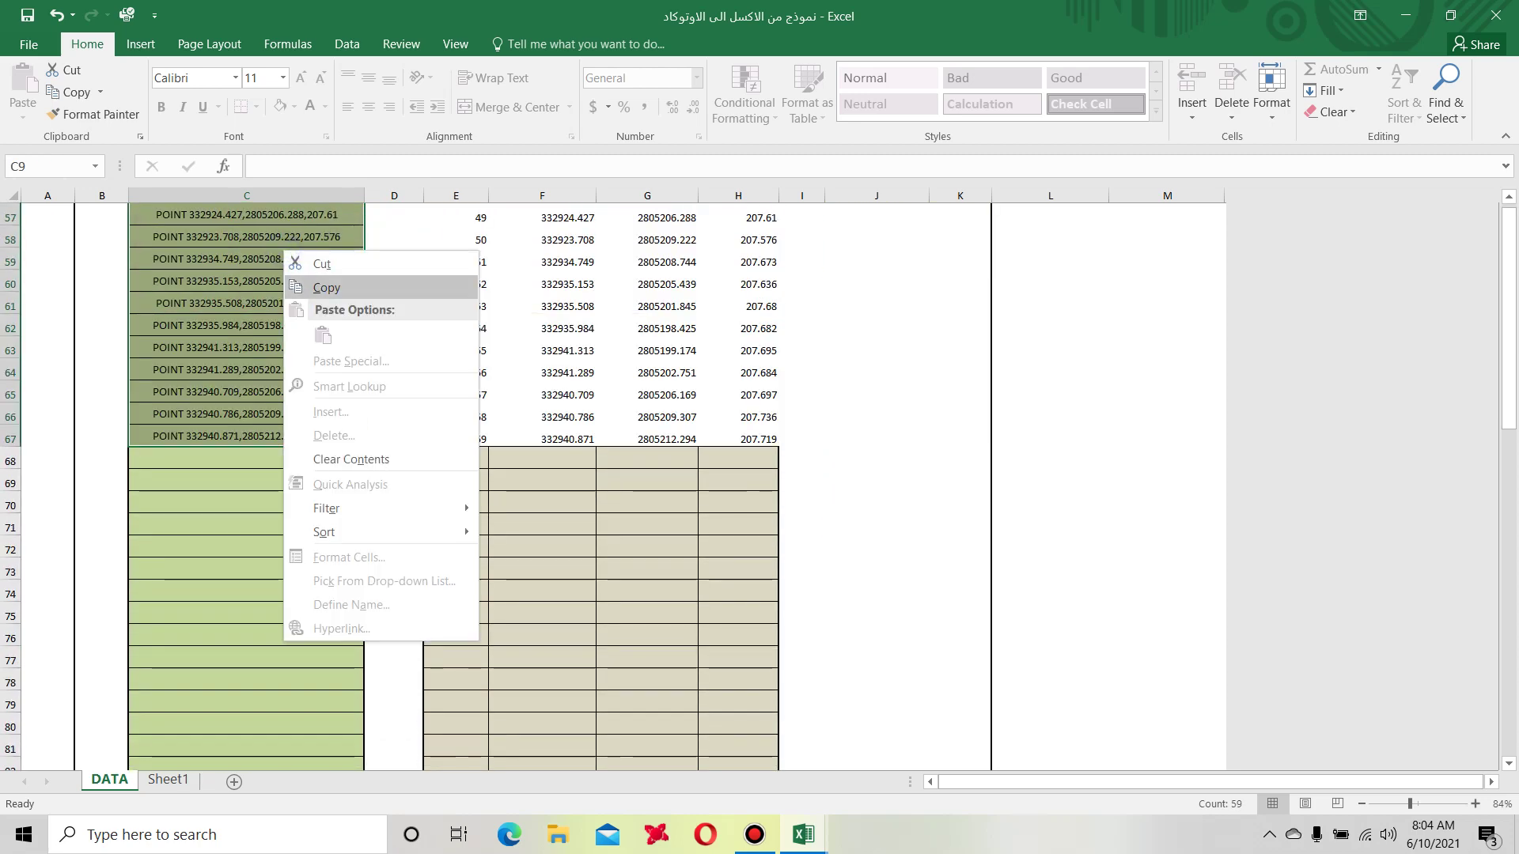
{"action": "left_click", "coordinate": [310, 282]}
{"action": "mouse_move", "coordinate": [754, 834]}
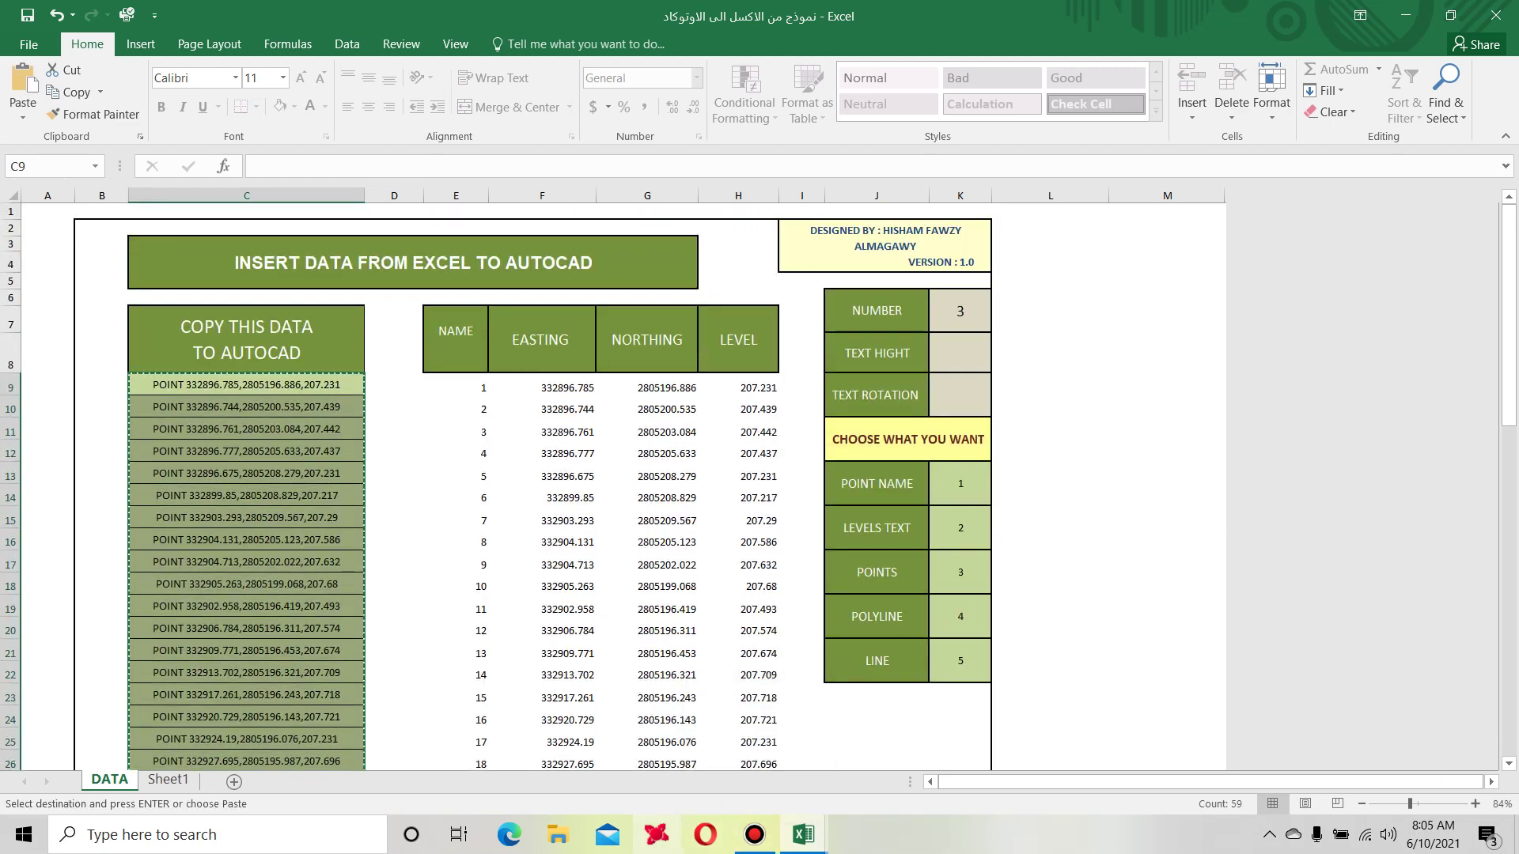
{"action": "key", "text": "super+d"}
Launch AutoCAD 2021 and open the Topography - TRSDC - Tanks - 200 M3 Southern Dunes Tank drawing.
{"action": "double_click", "coordinate": [34, 439]}
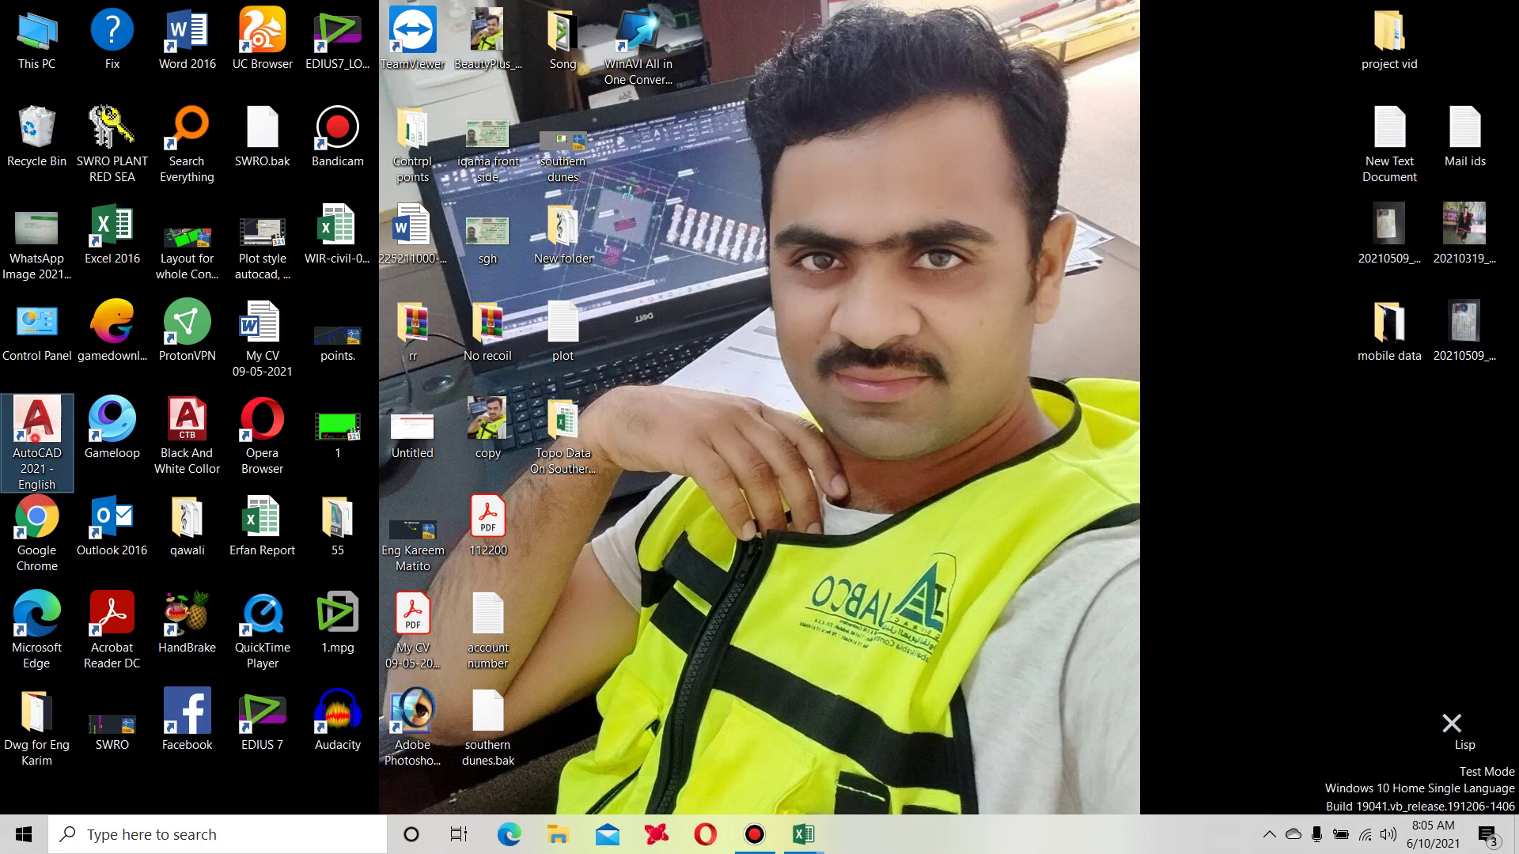
{"action": "double_click", "coordinate": [37, 431]}
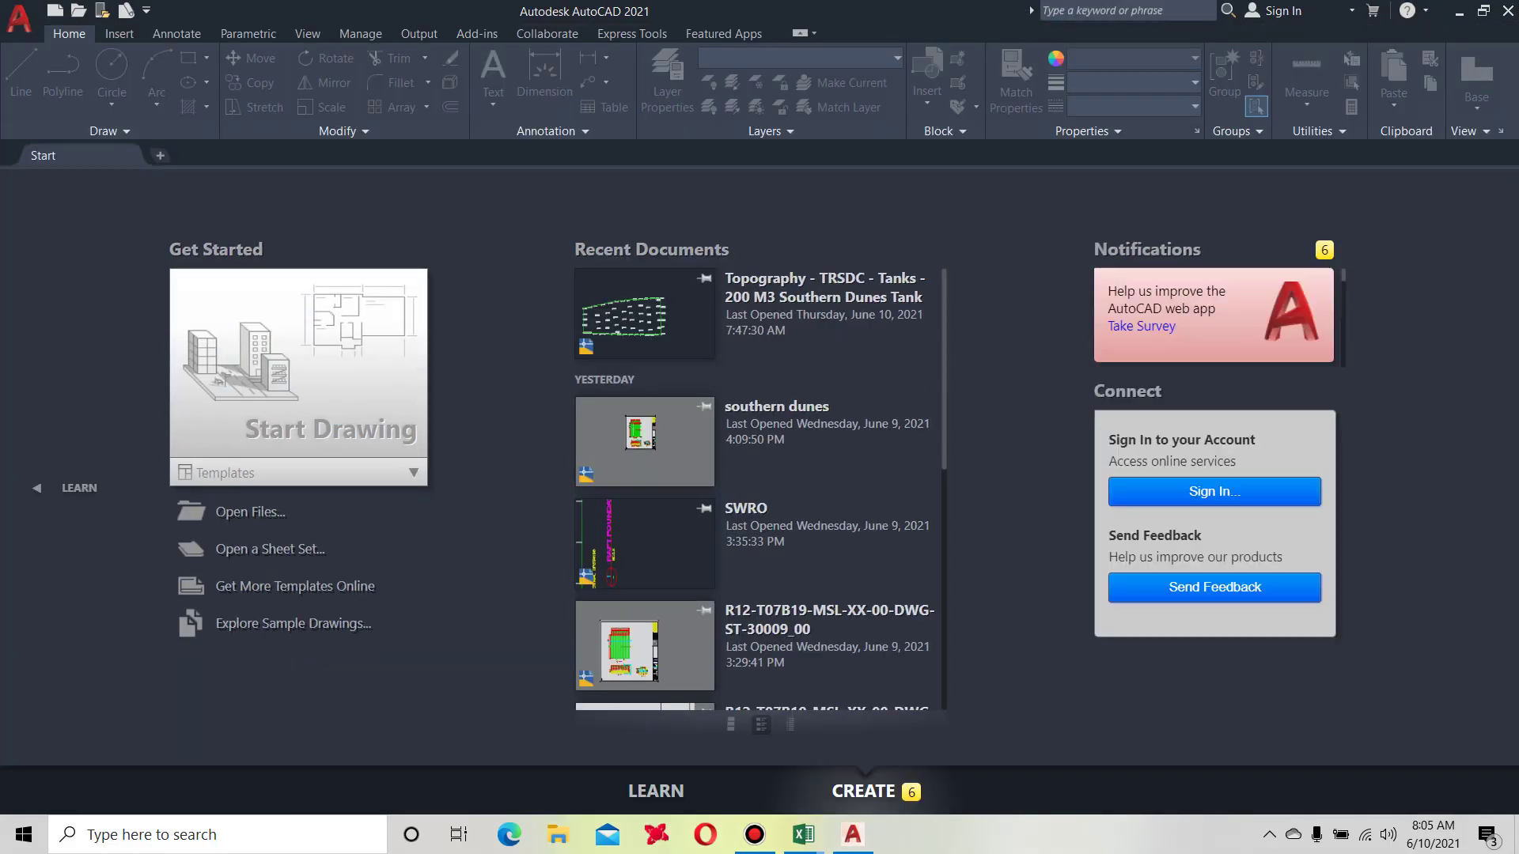
{"action": "left_click", "coordinate": [681, 332]}
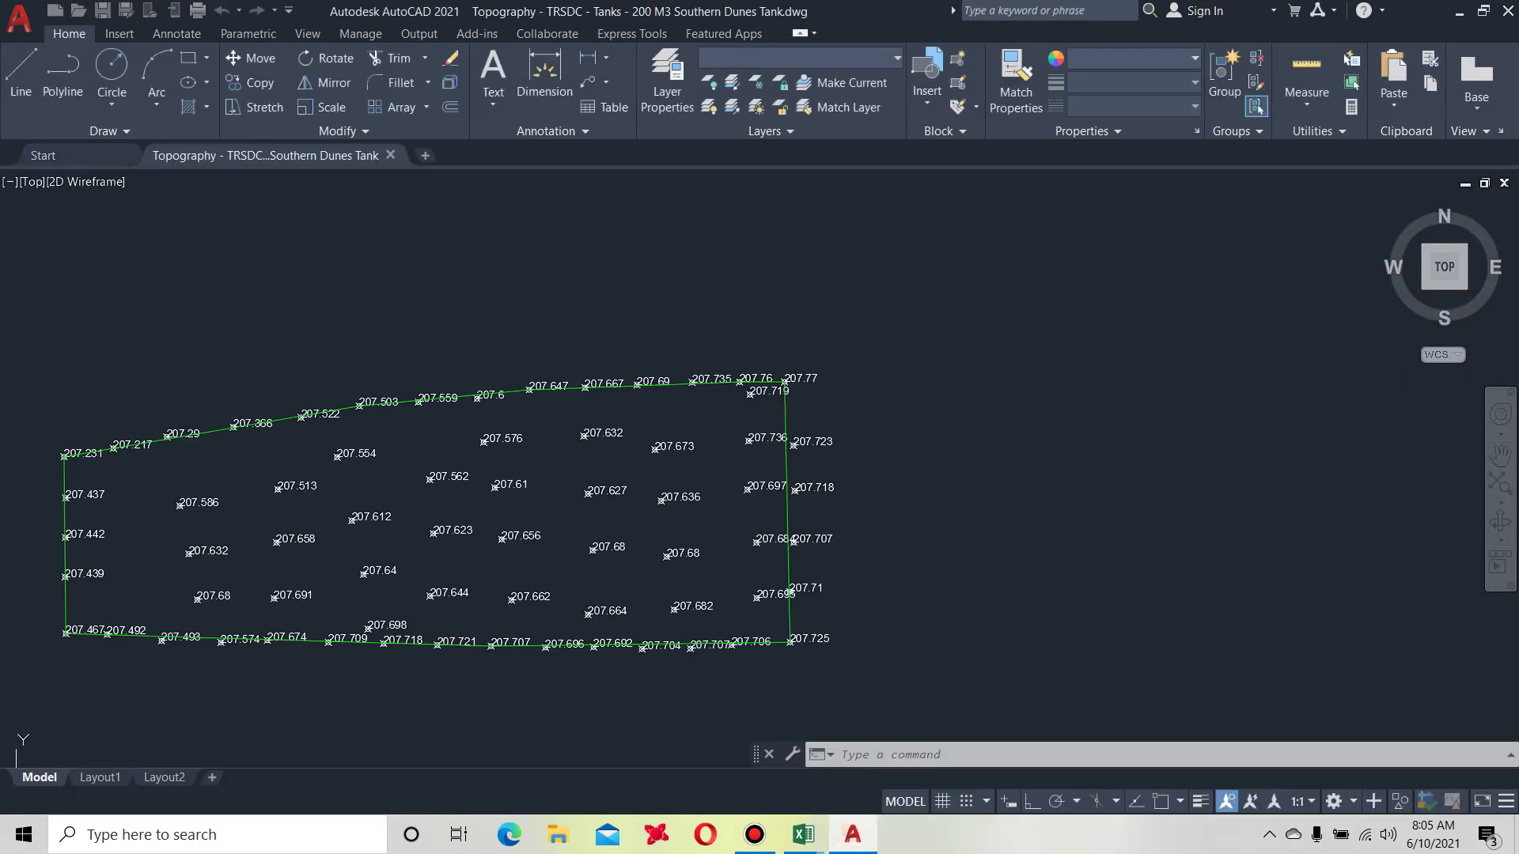
Erase all level labels, starting from label 207.664, using Select Similar.
{"action": "scroll", "coordinate": [573, 583], "scroll_direction": "up", "scroll_amount": 8}
{"action": "scroll", "coordinate": [633, 538], "scroll_direction": "down", "scroll_amount": 5}
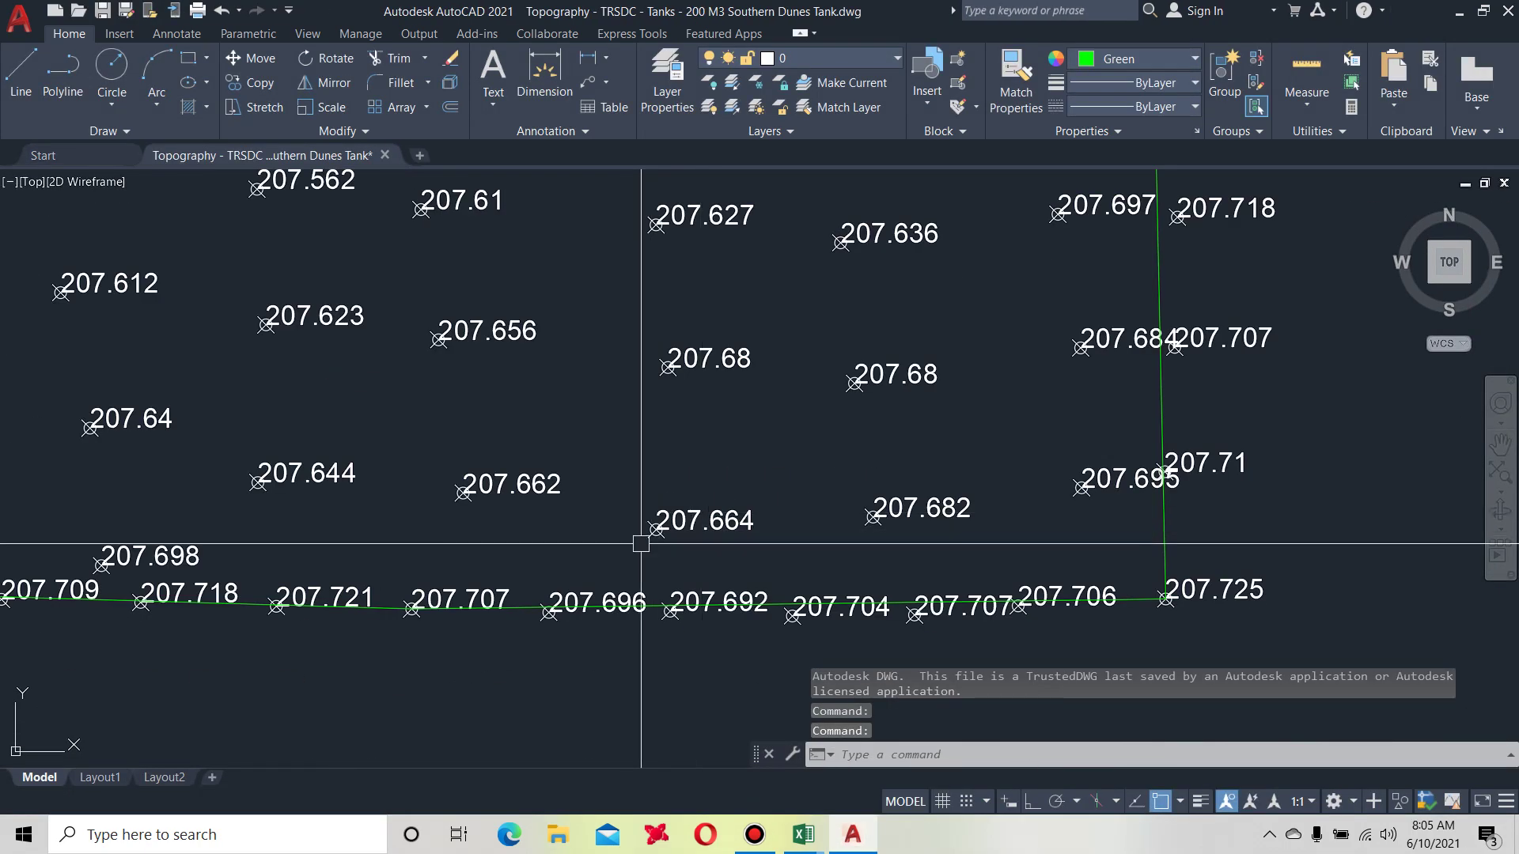
{"action": "left_click", "coordinate": [661, 526]}
{"action": "right_click", "coordinate": [684, 519]}
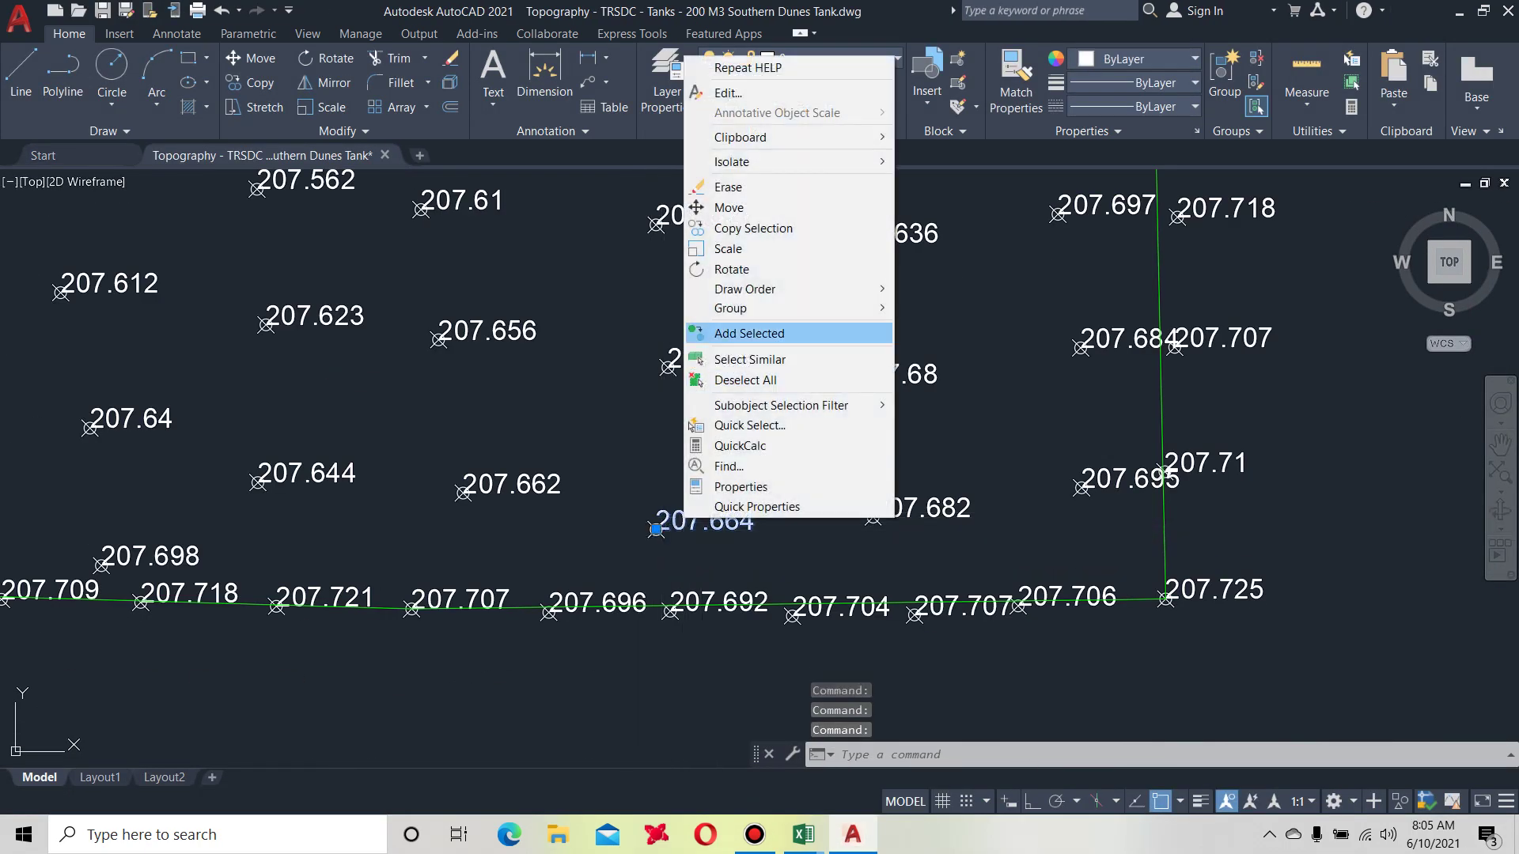
{"action": "left_click", "coordinate": [743, 359]}
{"action": "type", "text": "e"}
{"action": "key", "text": "Return"}
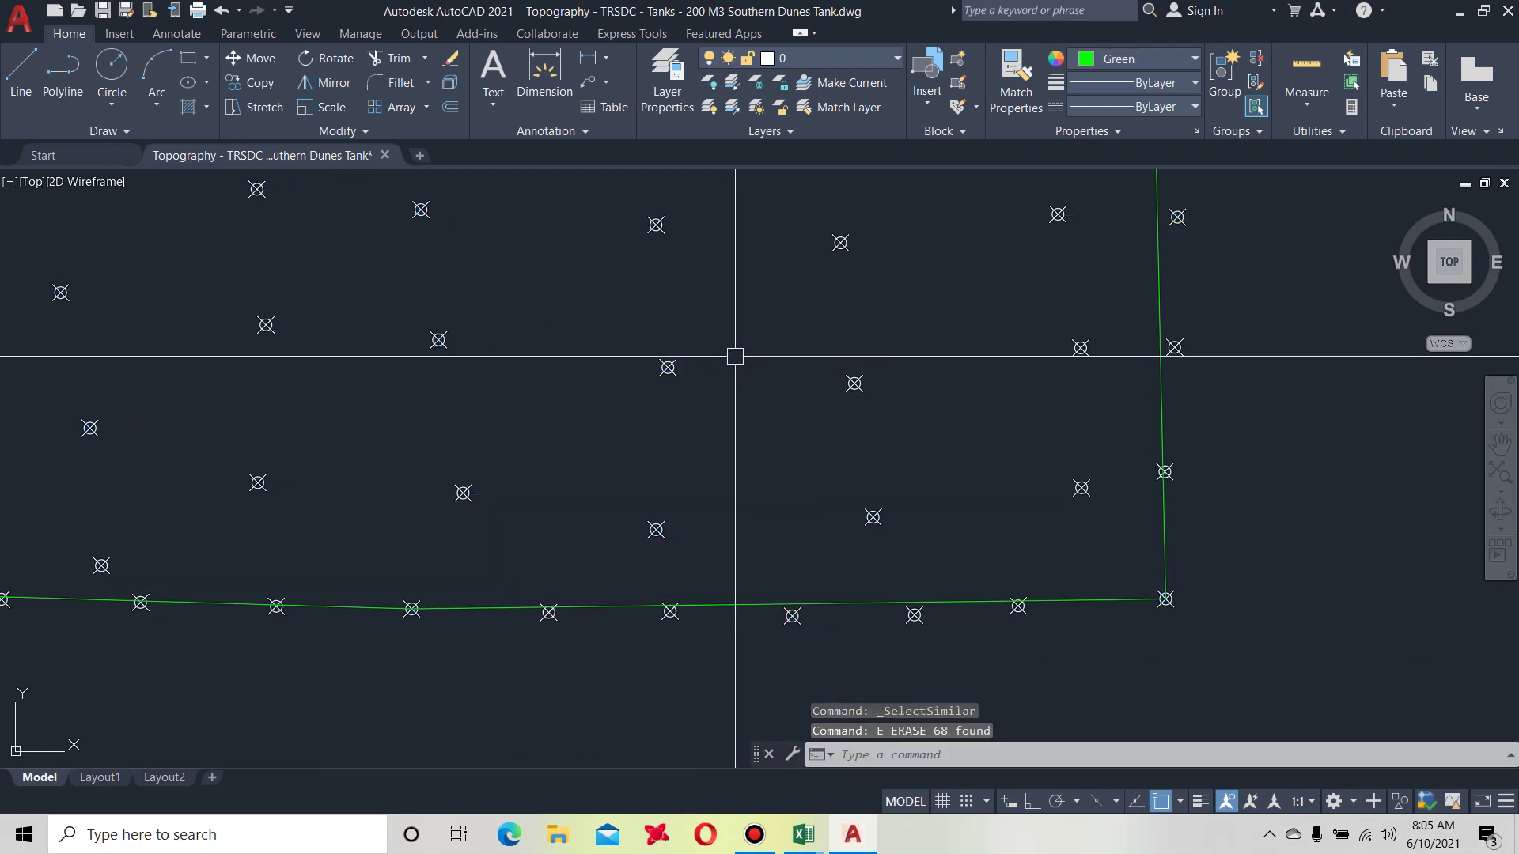
Erase all existing point markers using Select Similar.
{"action": "left_click", "coordinate": [667, 367]}
{"action": "right_click", "coordinate": [668, 367]}
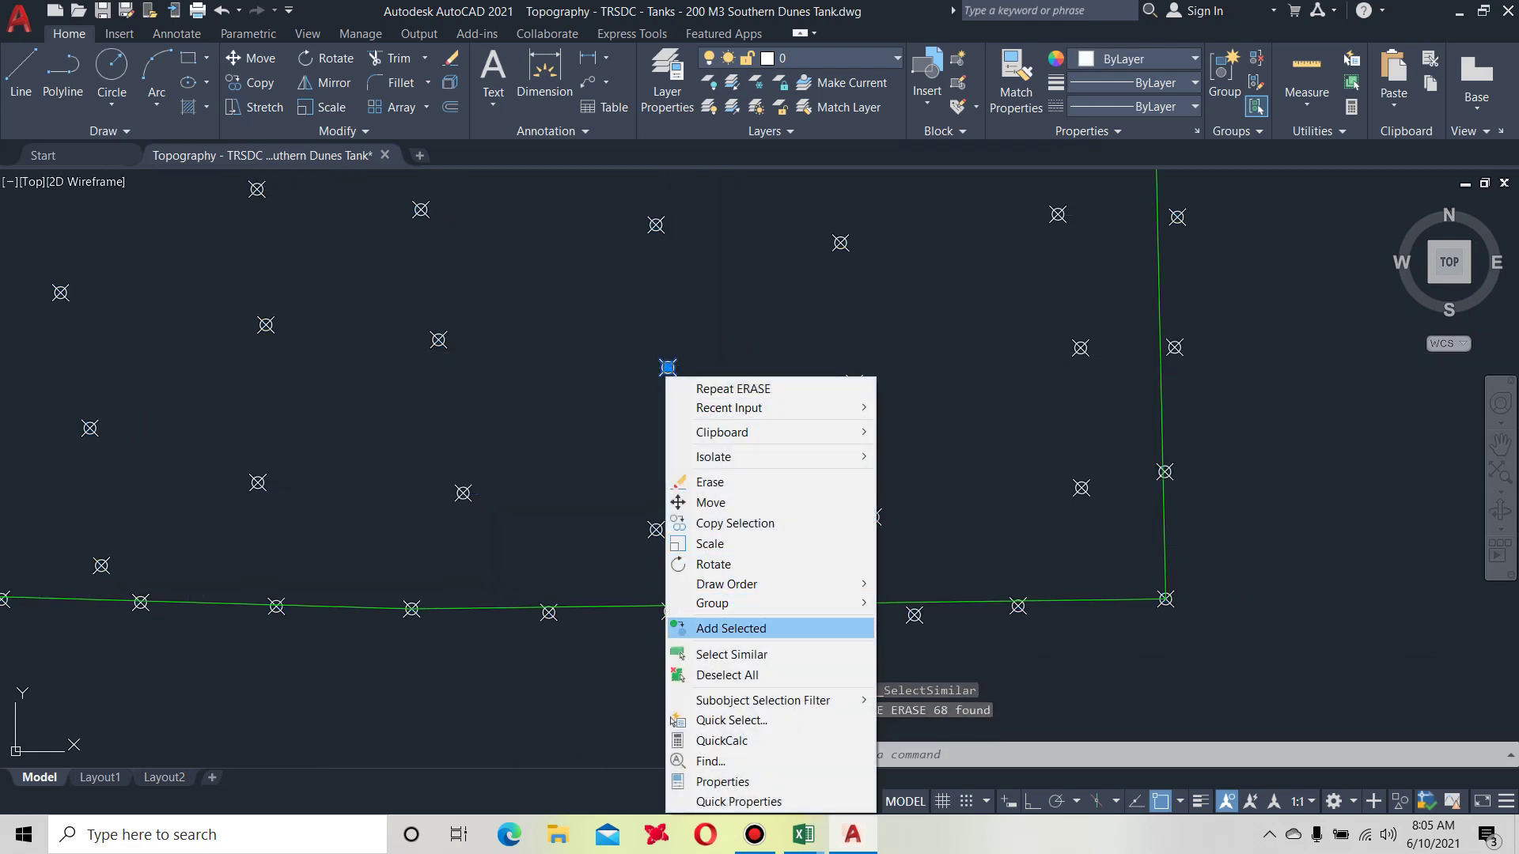
{"action": "left_click", "coordinate": [732, 655]}
{"action": "type", "text": "e"}
{"action": "key", "text": "Return"}
{"action": "scroll", "coordinate": [854, 498], "scroll_direction": "down", "scroll_amount": 5}
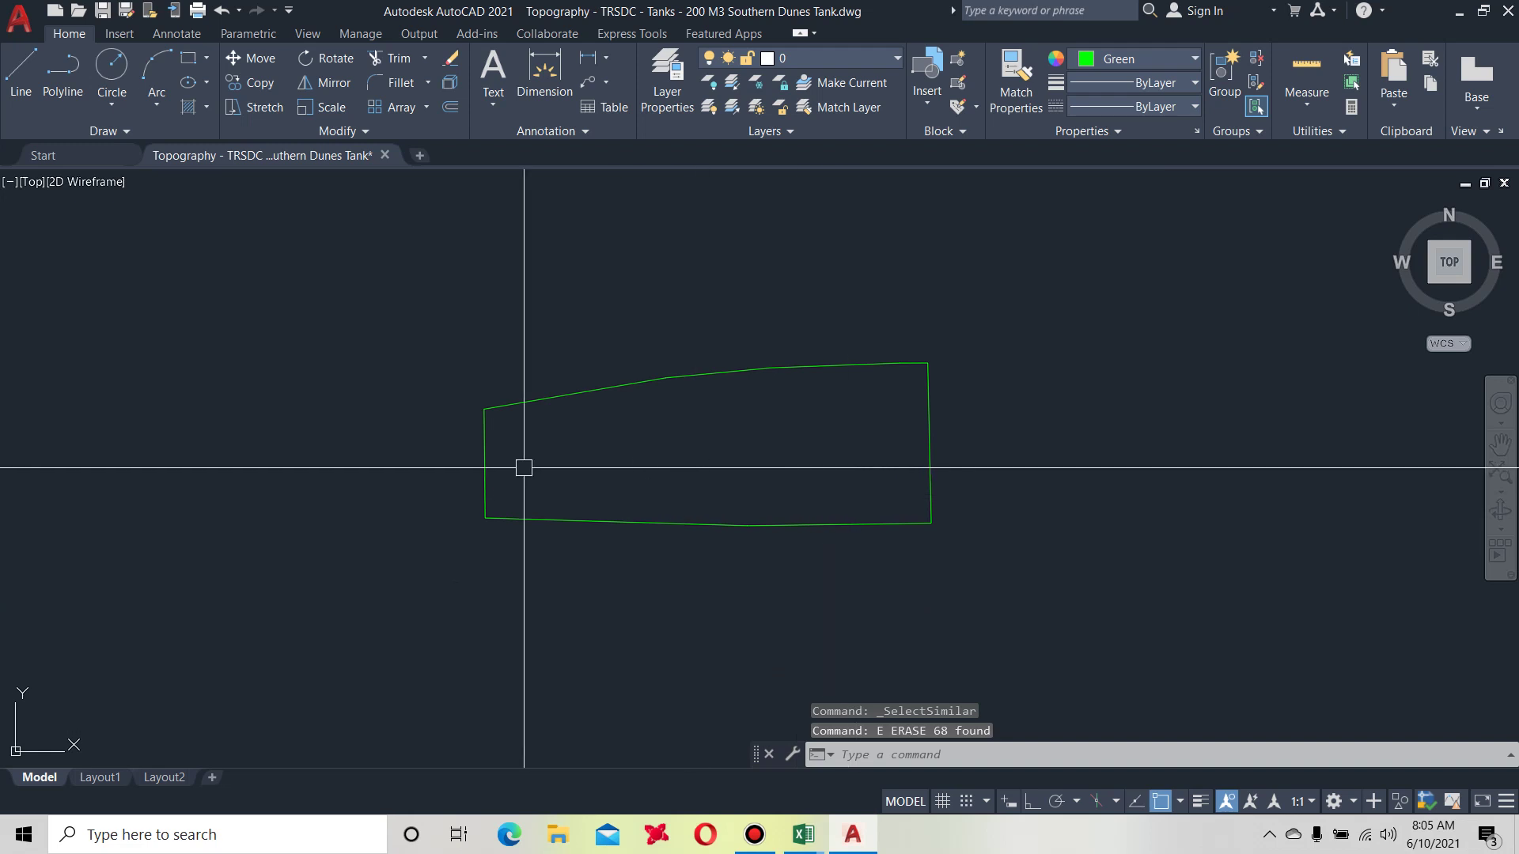
{"action": "mouse_move", "coordinate": [428, 321]}
{"action": "left_mouse_down"}
{"action": "mouse_move", "coordinate": [859, 532]}
{"action": "mouse_move", "coordinate": [939, 635]}
{"action": "mouse_move", "coordinate": [910, 613]}
{"action": "left_mouse_up"}
Paste the copied POINT commands at the command line to plot the survey points.
{"action": "left_click", "coordinate": [432, 256]}
{"action": "left_click", "coordinate": [1020, 587]}
{"action": "key", "text": "Escape"}
{"action": "key", "text": "Escape"}
{"action": "key", "text": "Escape"}
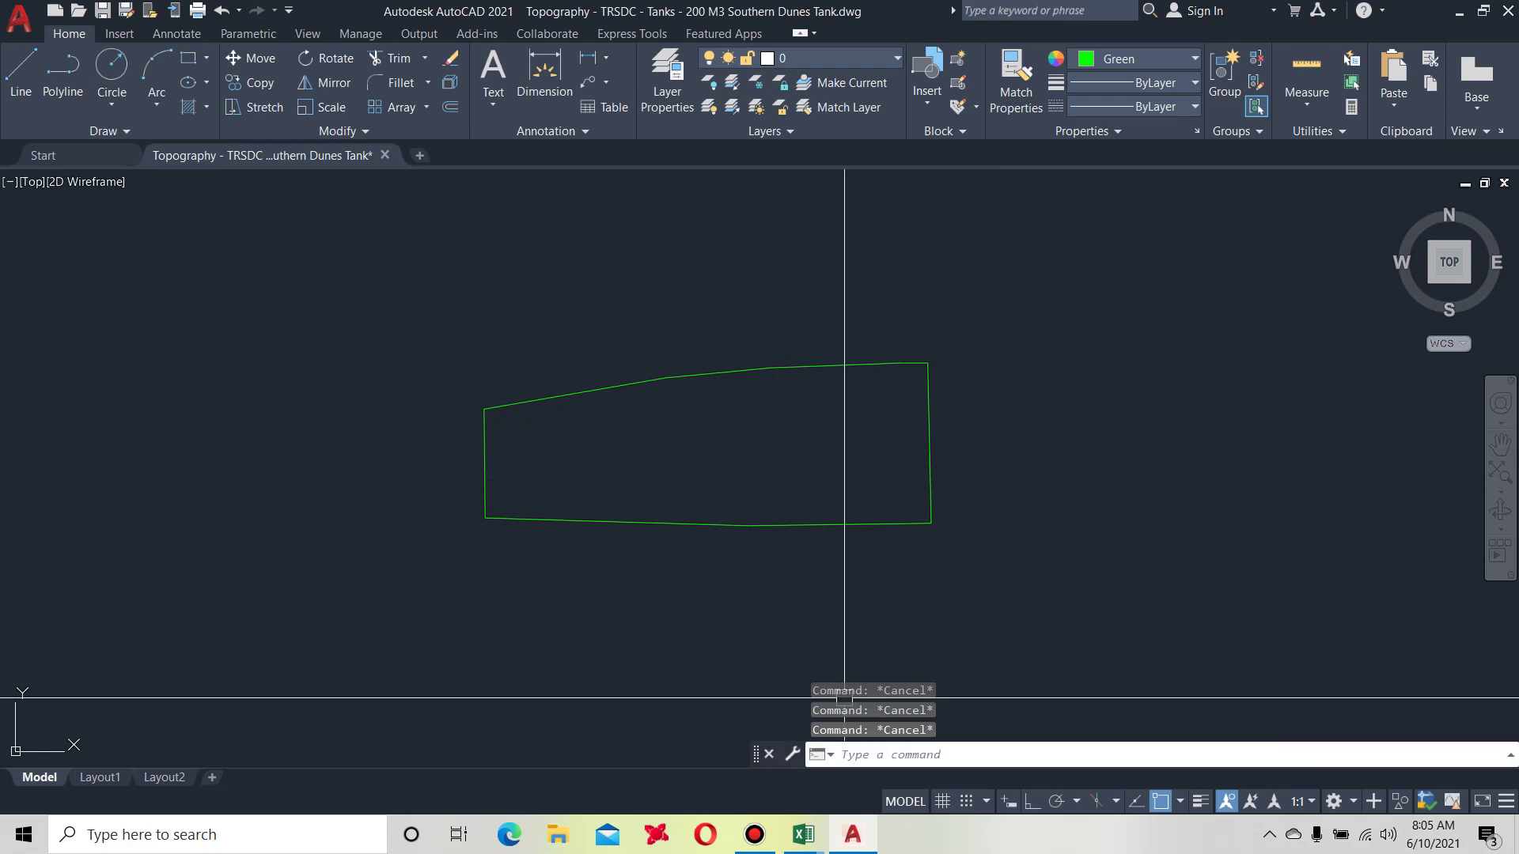
{"action": "left_click", "coordinate": [876, 754]}
{"action": "right_click", "coordinate": [1070, 755]}
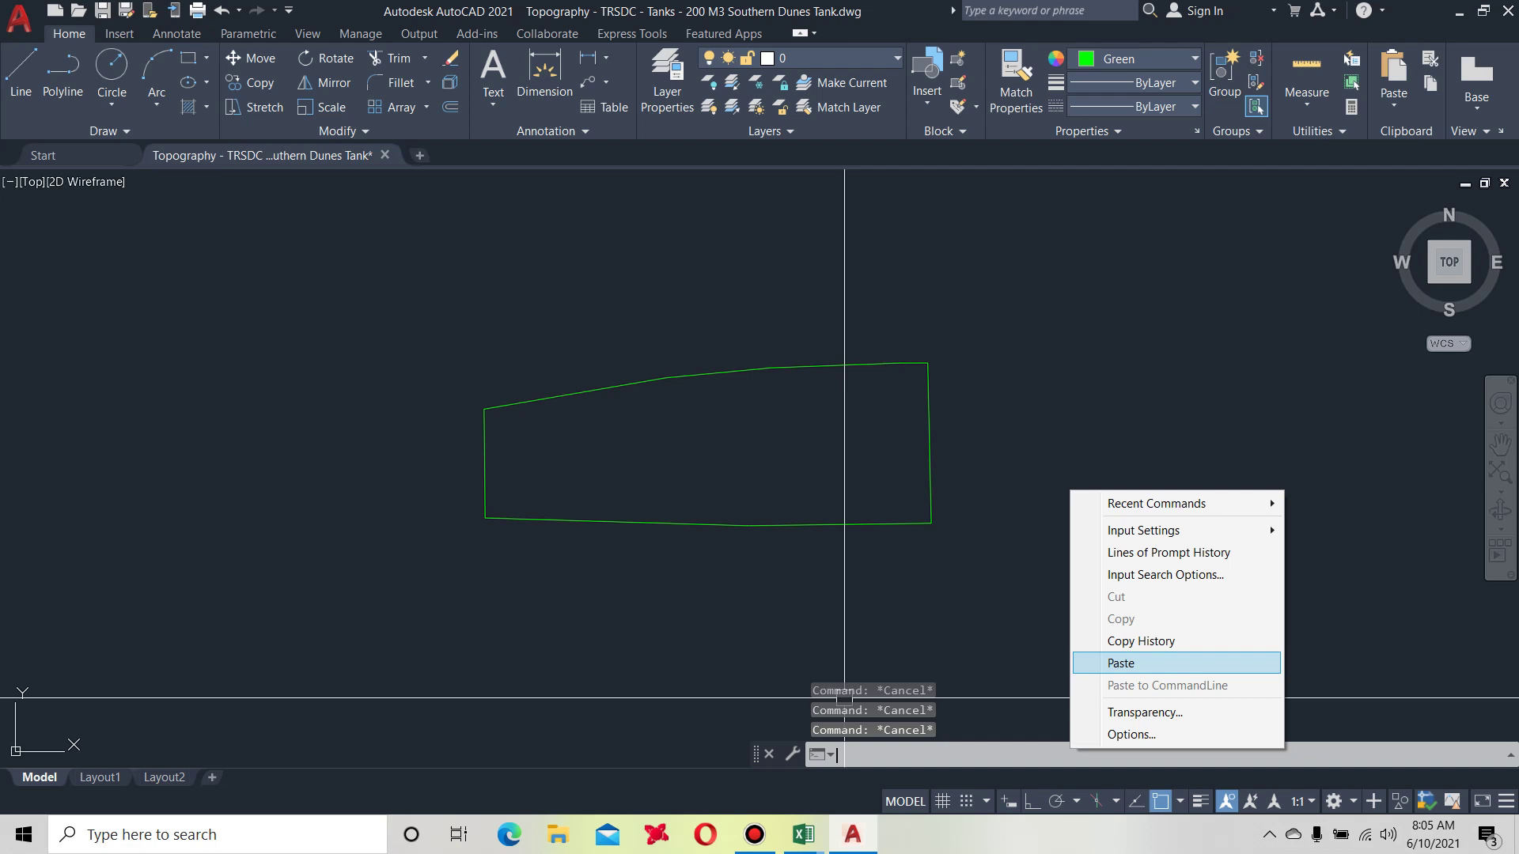
{"action": "left_click", "coordinate": [1120, 662]}
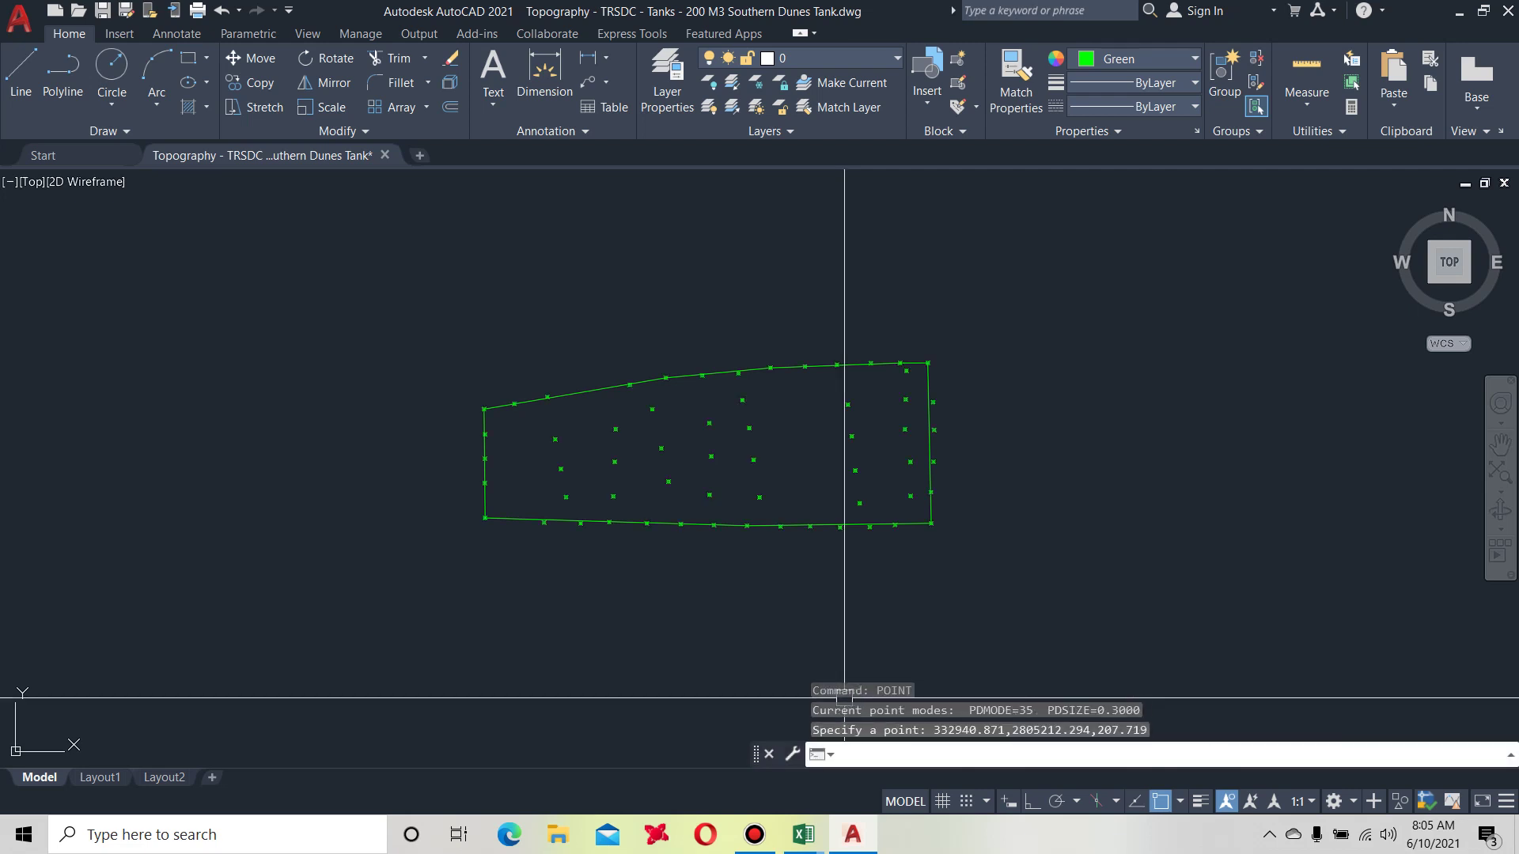
Zoom and pan around the green boundary to inspect the plotted point markers.
{"action": "scroll", "coordinate": [768, 460], "scroll_direction": "up", "scroll_amount": 4}
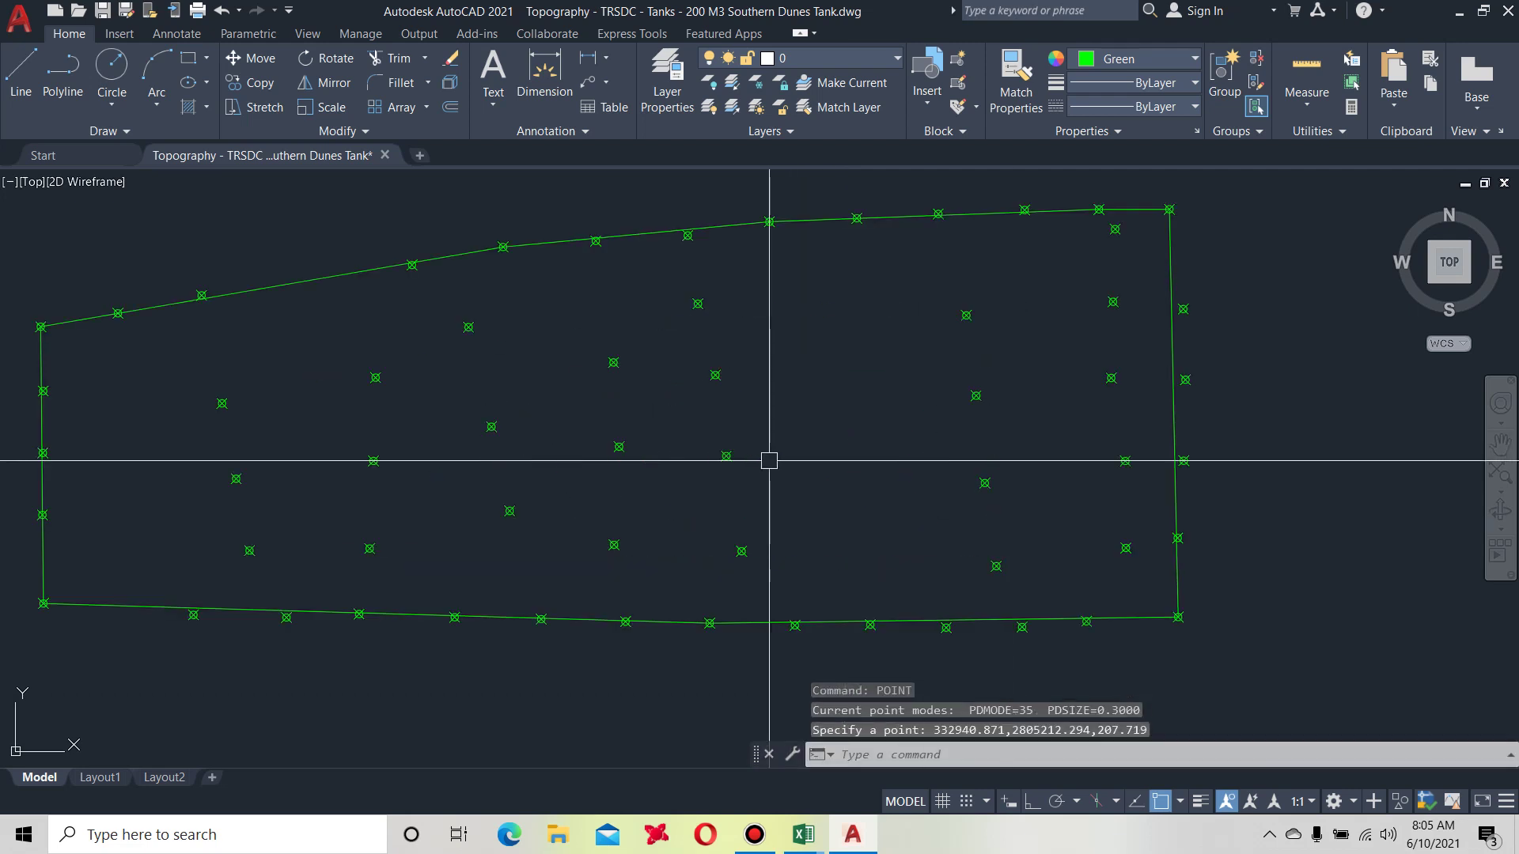
{"action": "scroll", "coordinate": [769, 460], "scroll_direction": "down", "scroll_amount": 2}
{"action": "scroll", "coordinate": [742, 453], "scroll_direction": "up", "scroll_amount": 6}
{"action": "scroll", "coordinate": [739, 460], "scroll_direction": "down", "scroll_amount": 8}
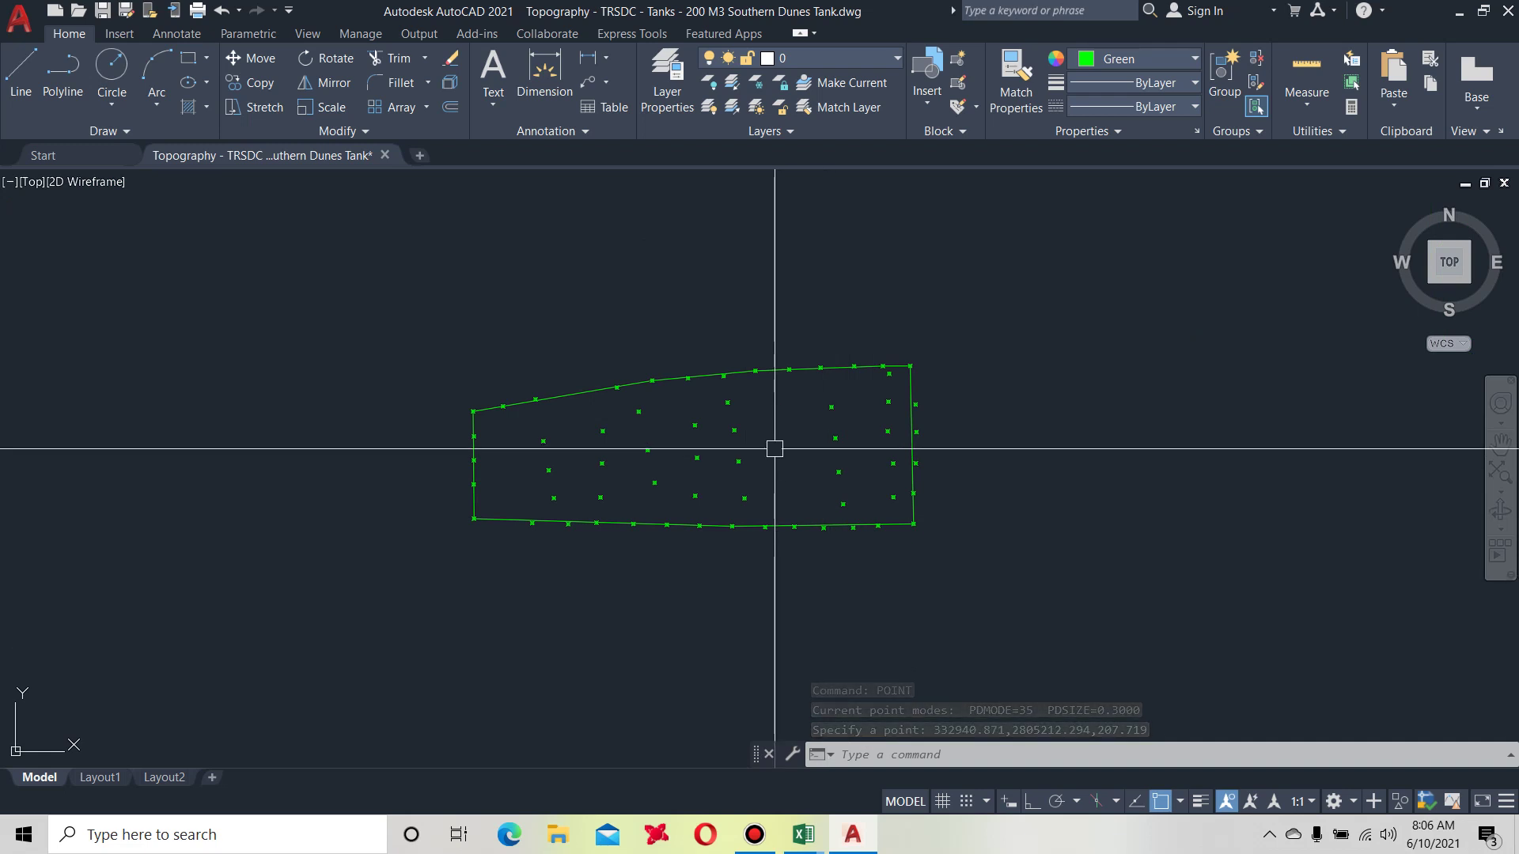
{"action": "scroll", "coordinate": [771, 446], "scroll_direction": "up", "scroll_amount": 4}
{"action": "scroll", "coordinate": [769, 413], "scroll_direction": "down", "scroll_amount": 4}
{"action": "scroll", "coordinate": [657, 423], "scroll_direction": "up", "scroll_amount": 4}
{"action": "mouse_move", "coordinate": [655, 423]}
{"action": "middle_mouse_down"}
{"action": "mouse_move", "coordinate": [890, 458]}
{"action": "mouse_move", "coordinate": [681, 444]}
{"action": "middle_mouse_up"}
{"action": "scroll", "coordinate": [890, 457], "scroll_direction": "down", "scroll_amount": 2}
{"action": "scroll", "coordinate": [672, 407], "scroll_direction": "up", "scroll_amount": 5}
{"action": "scroll", "coordinate": [651, 390], "scroll_direction": "down", "scroll_amount": 3}
{"action": "scroll", "coordinate": [844, 454], "scroll_direction": "down", "scroll_amount": 2}
{"action": "scroll", "coordinate": [875, 454], "scroll_direction": "up", "scroll_amount": 4}
{"action": "scroll", "coordinate": [859, 440], "scroll_direction": "down", "scroll_amount": 3}
{"action": "scroll", "coordinate": [859, 440], "scroll_direction": "down", "scroll_amount": 2}
{"action": "mouse_move", "coordinate": [859, 440]}
{"action": "middle_mouse_down"}
{"action": "mouse_move", "coordinate": [700, 436]}
{"action": "mouse_move", "coordinate": [946, 475]}
{"action": "middle_mouse_up"}
{"action": "scroll", "coordinate": [902, 488], "scroll_direction": "up", "scroll_amount": 6}
{"action": "scroll", "coordinate": [905, 485], "scroll_direction": "down", "scroll_amount": 4}
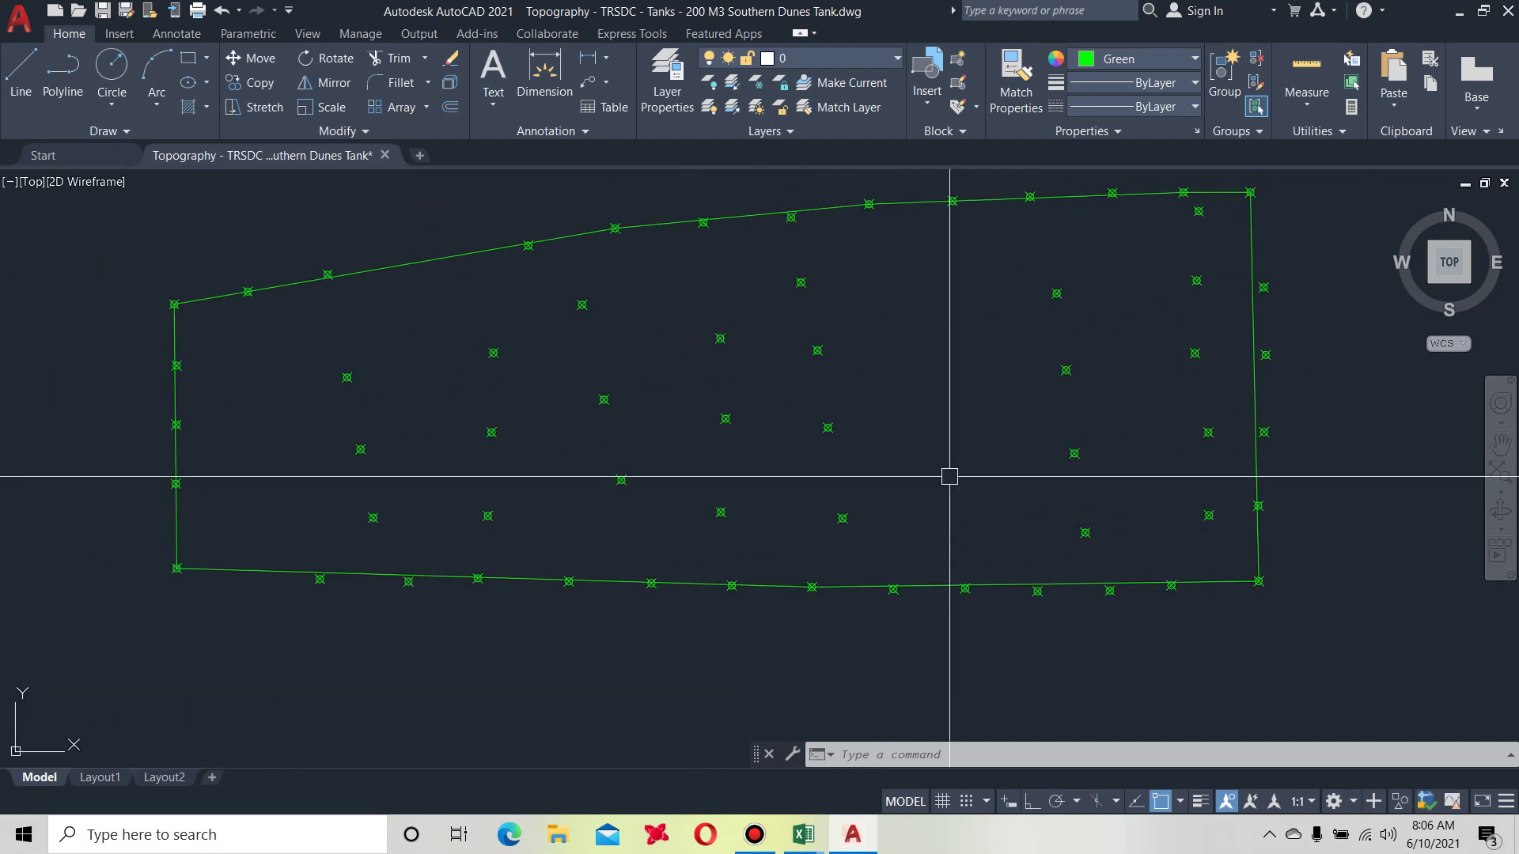
Set NUMBER in K6 to 2 and copy the resulting -TEXT level commands in C9:C67.
{"action": "mouse_move", "coordinate": [803, 834]}
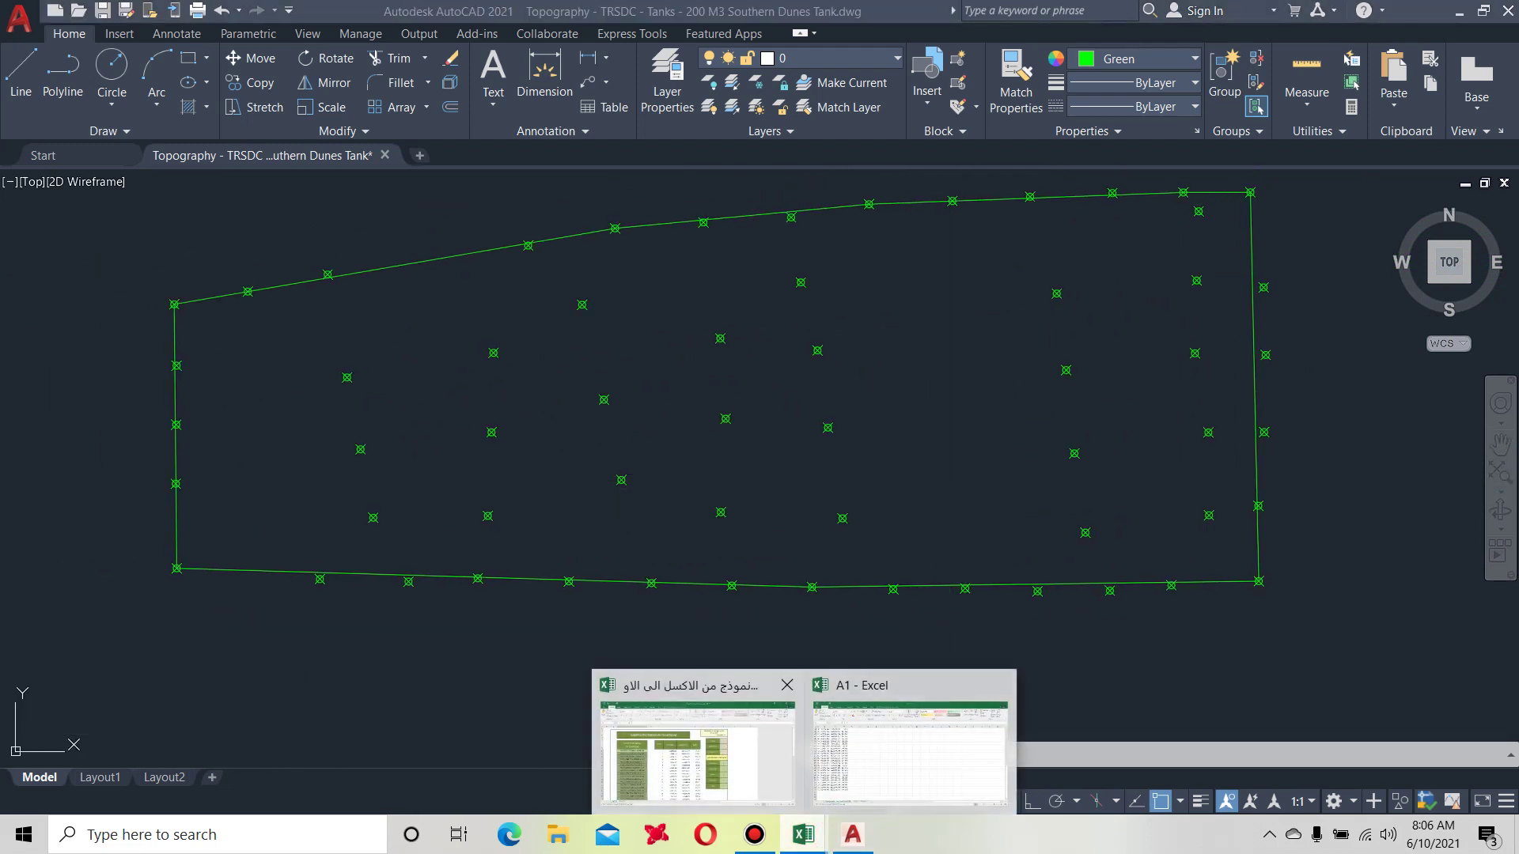
{"action": "left_click", "coordinate": [695, 751]}
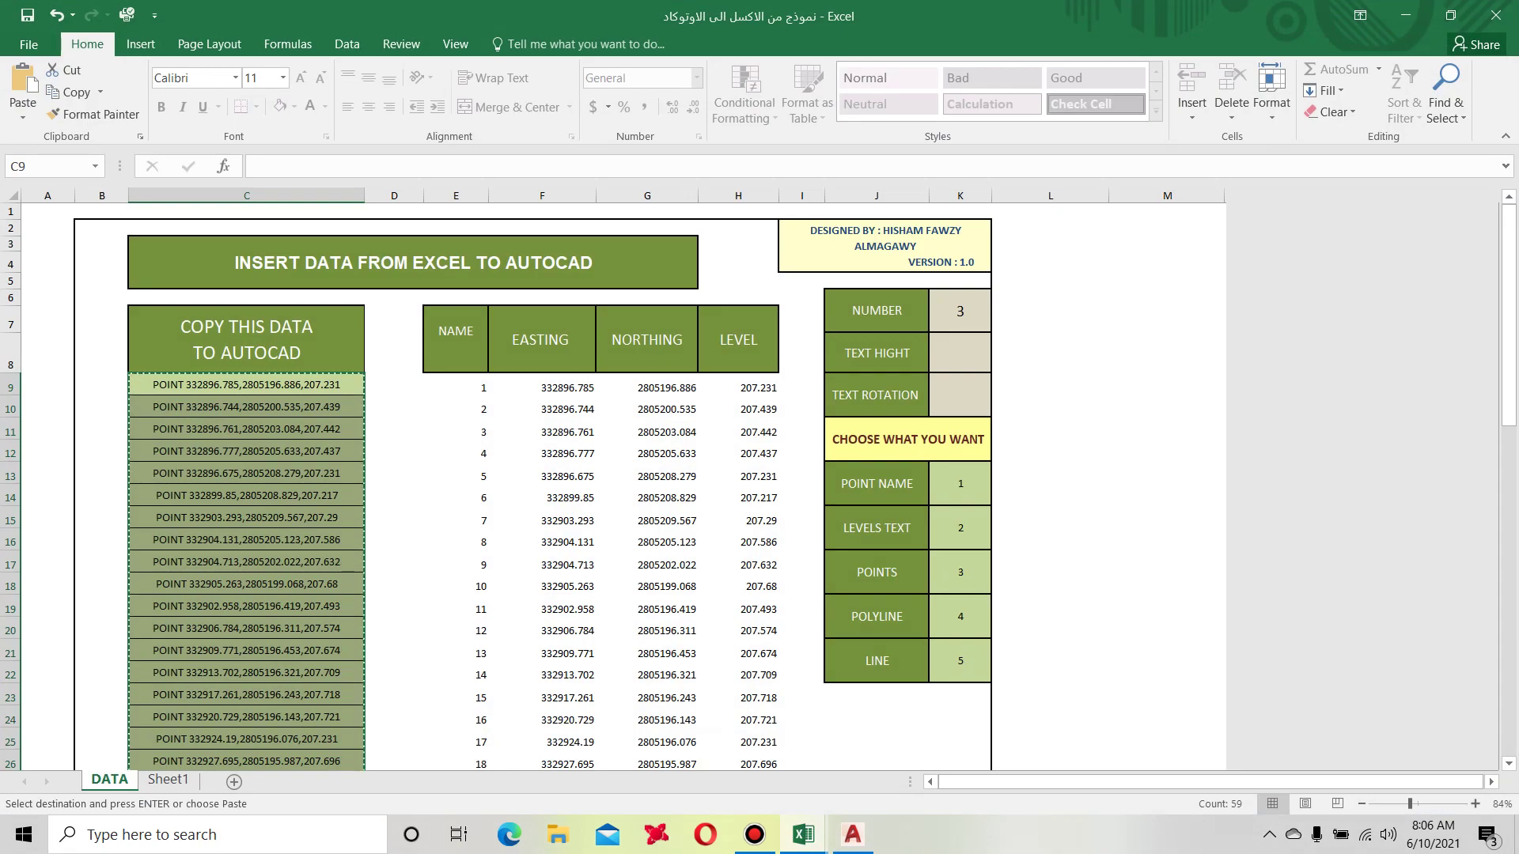
{"action": "left_click", "coordinate": [957, 308]}
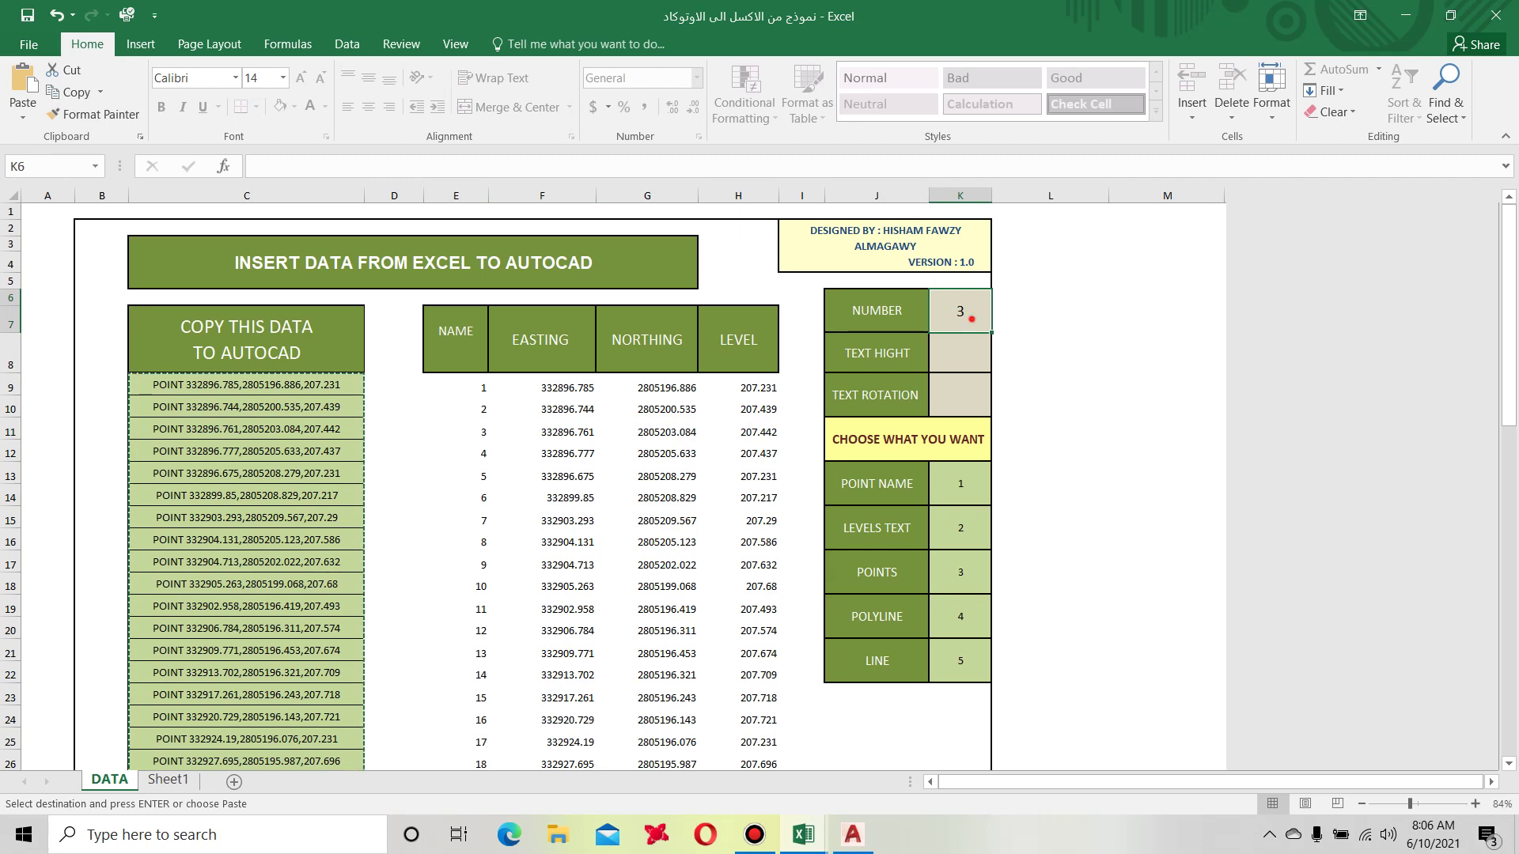
{"action": "type", "text": "2"}
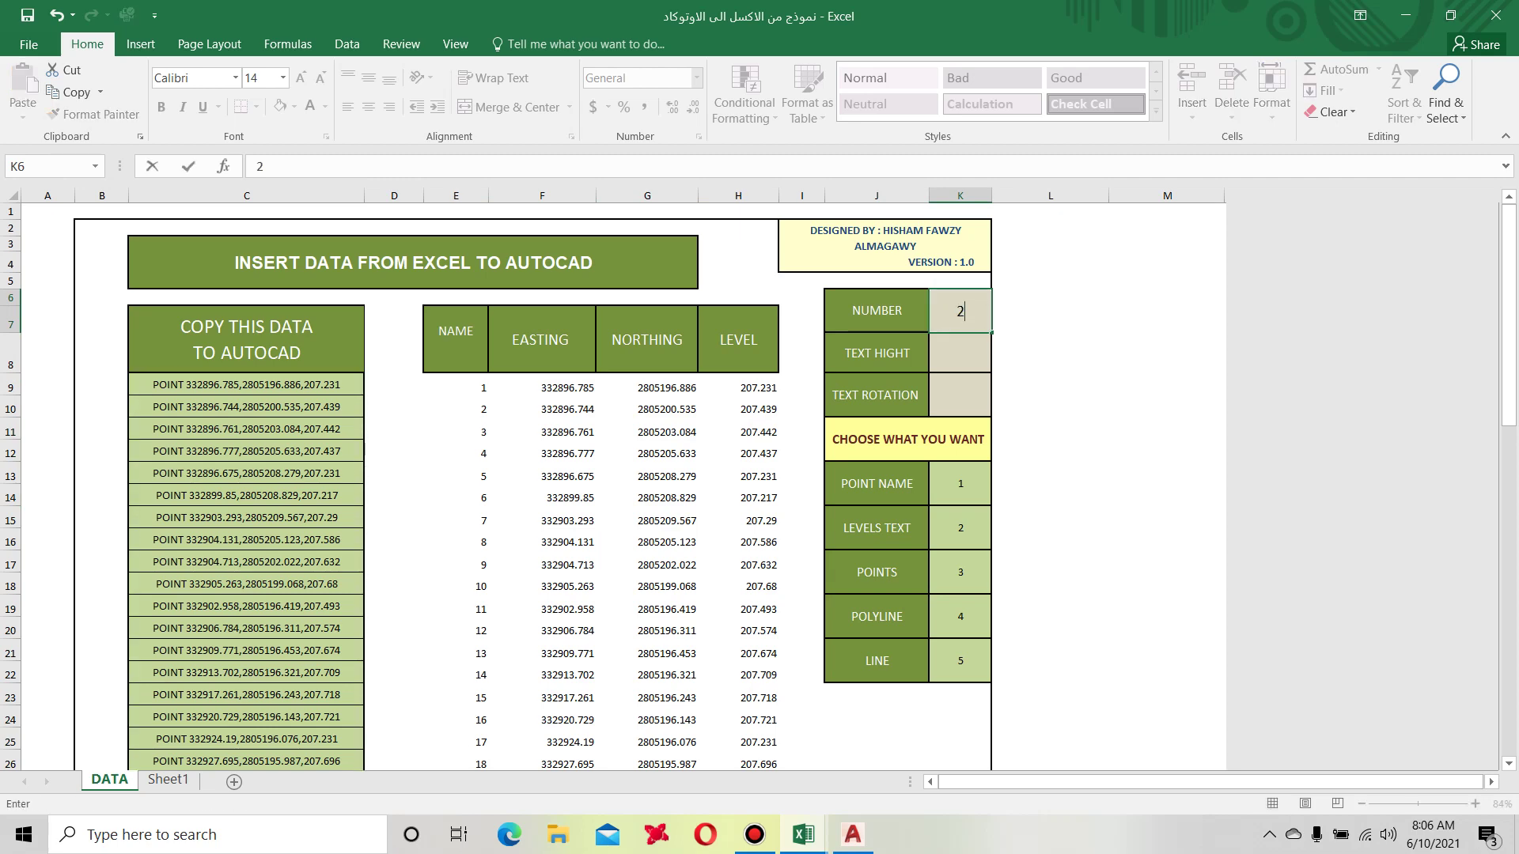
{"action": "key", "text": "Return"}
{"action": "left_click_drag", "start_coordinate": [247, 386], "coordinate": [360, 689]}
{"action": "key", "text": "ctrl+c"}
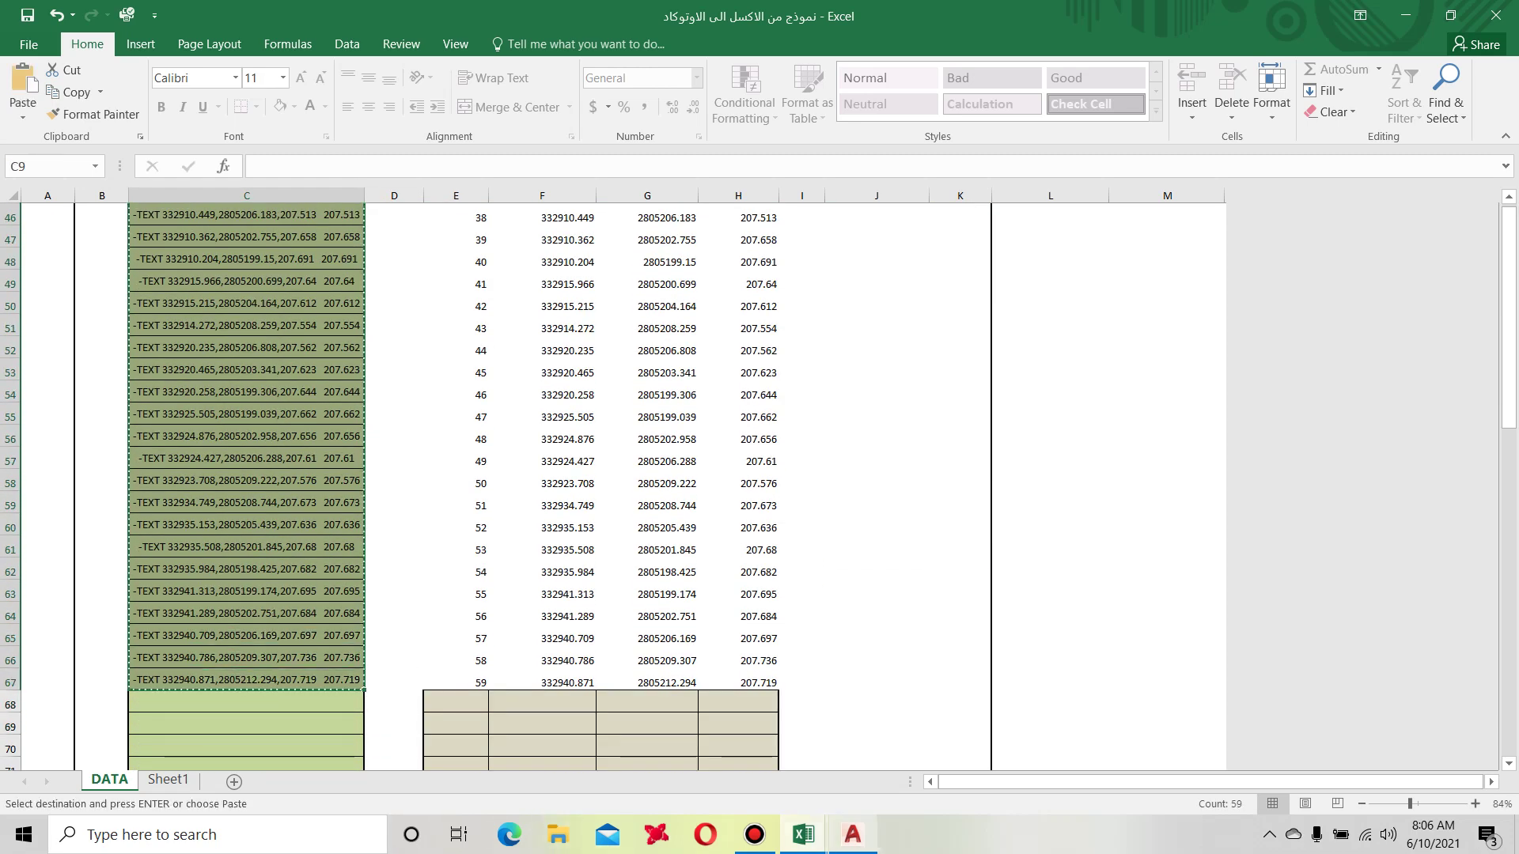
Paste the copied -TEXT commands into AutoCAD to place elevation labels such as 207.656 at each point.
{"action": "left_click", "coordinate": [852, 835]}
{"action": "left_click", "coordinate": [917, 756]}
{"action": "key", "text": "ctrl+v"}
{"action": "scroll", "coordinate": [747, 521], "scroll_direction": "up", "scroll_amount": 6}
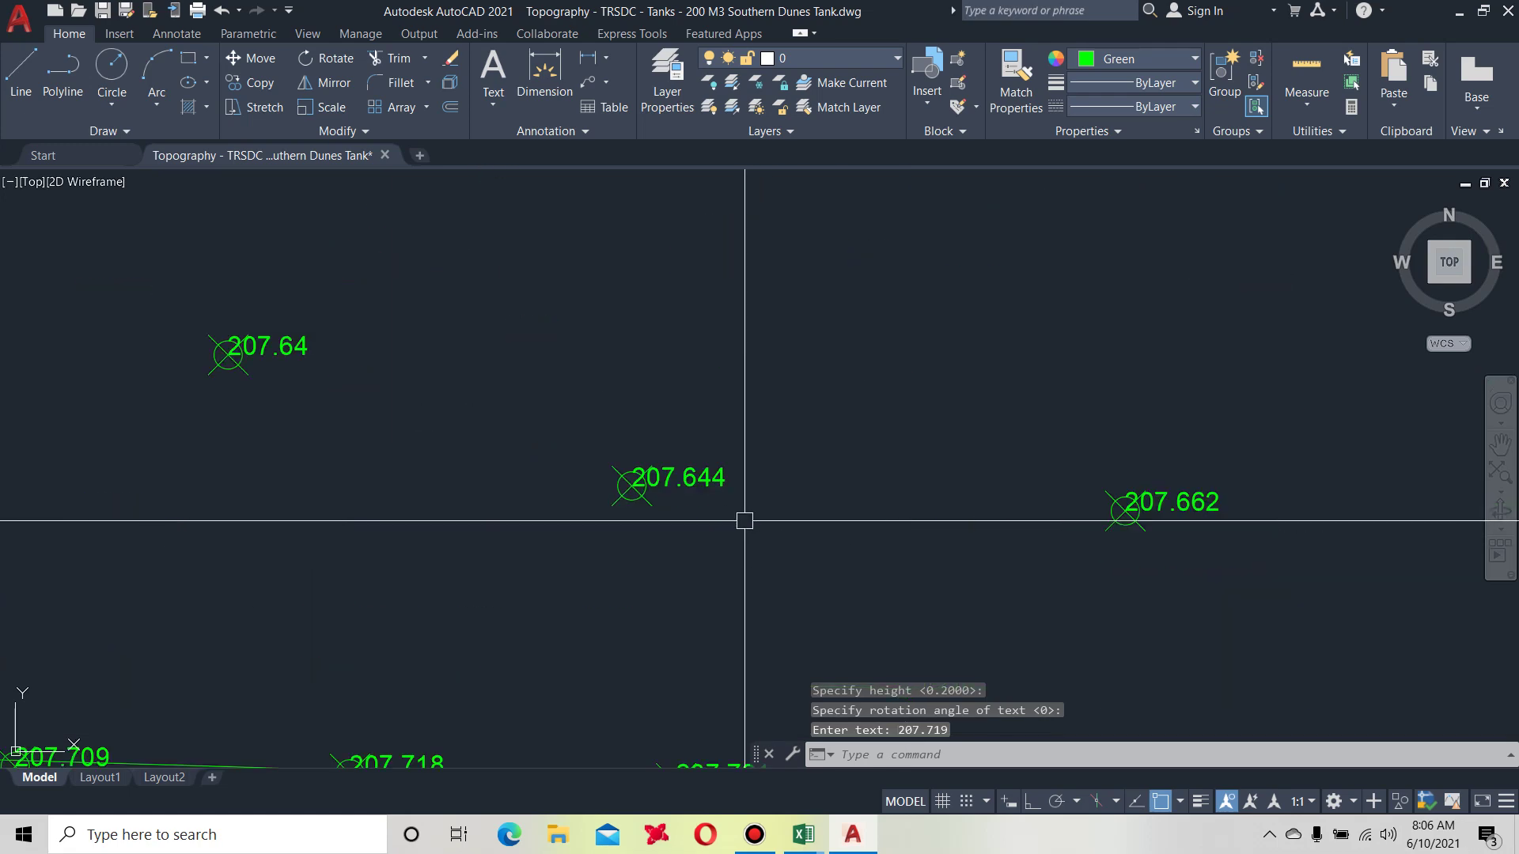
{"action": "scroll", "coordinate": [695, 500], "scroll_direction": "down", "scroll_amount": 2}
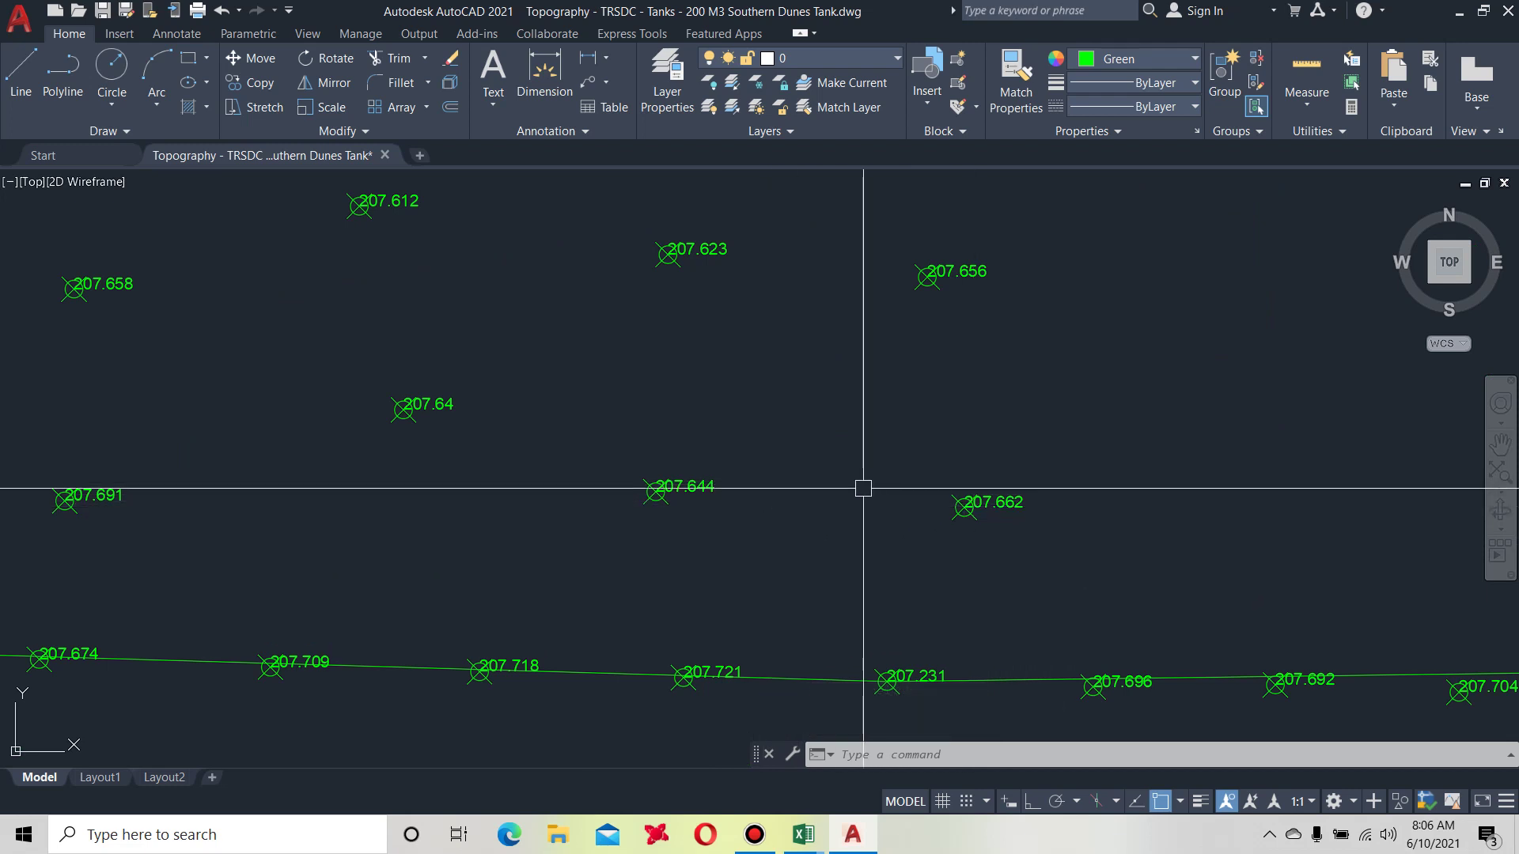
{"action": "middle_click_drag", "start_coordinate": [865, 487], "coordinate": [723, 583]}
{"action": "scroll", "coordinate": [817, 385], "scroll_direction": "up", "scroll_amount": 4}
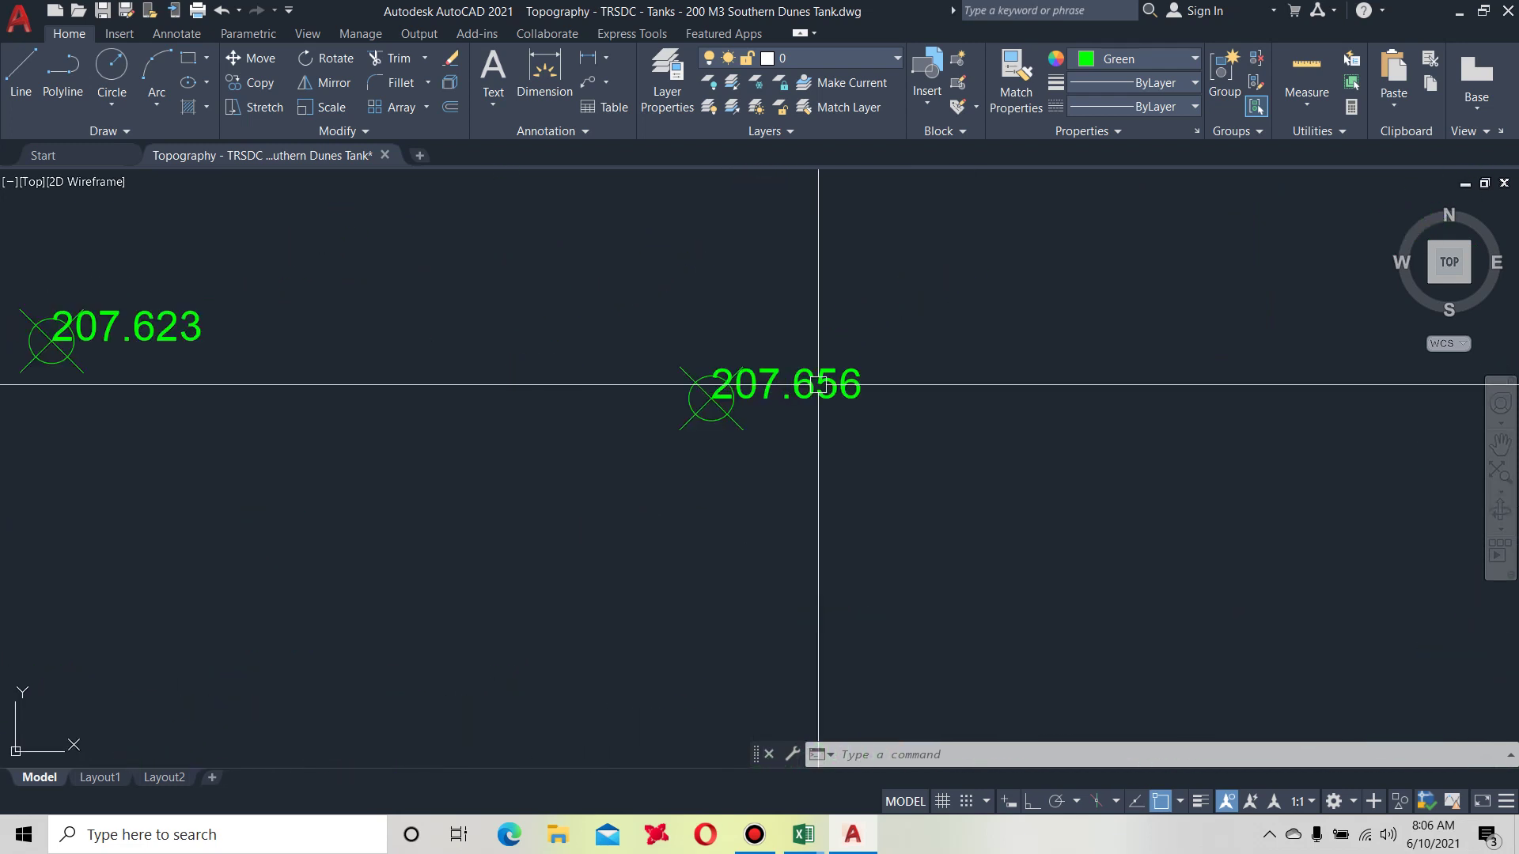
Select all 59 level labels with Select Similar and enter a 0.7 text height in Properties.
{"action": "left_click", "coordinate": [818, 385]}
{"action": "right_click", "coordinate": [804, 400]}
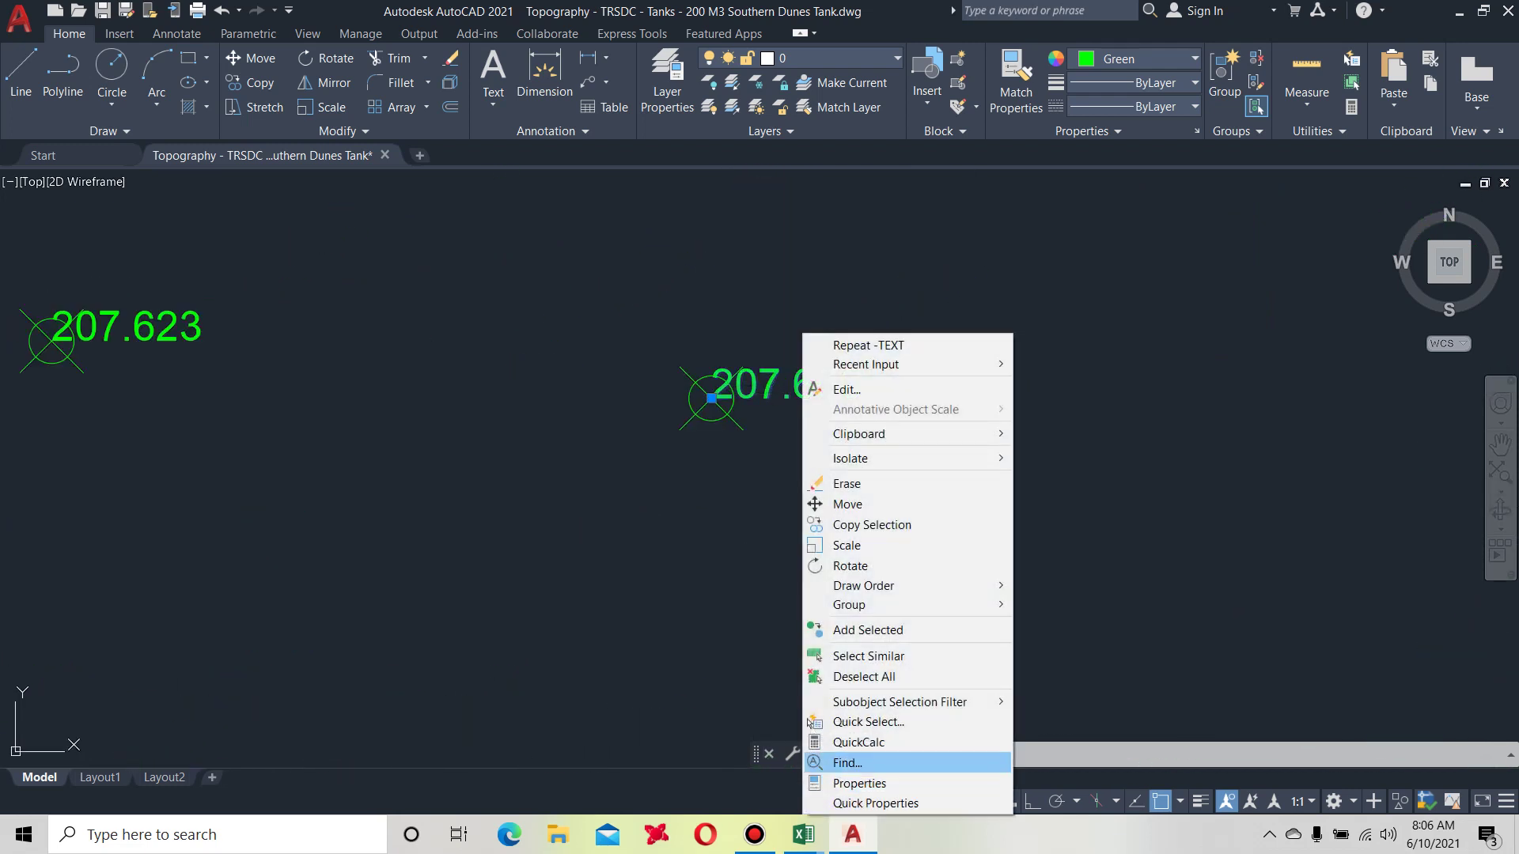
{"action": "left_click", "coordinate": [870, 656]}
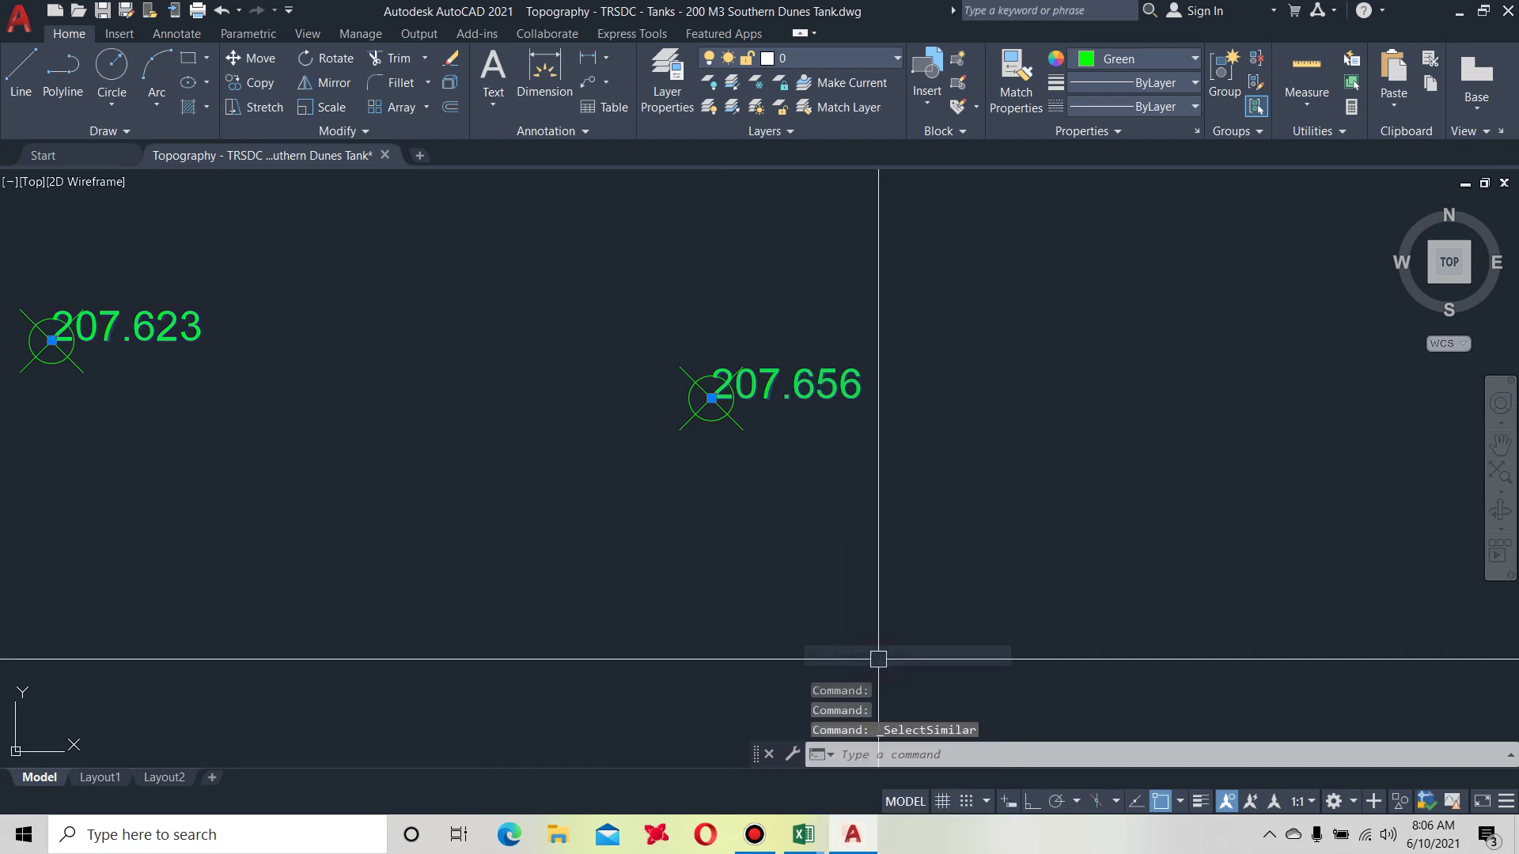
{"action": "right_click", "coordinate": [827, 397]}
{"action": "left_click", "coordinate": [900, 641]}
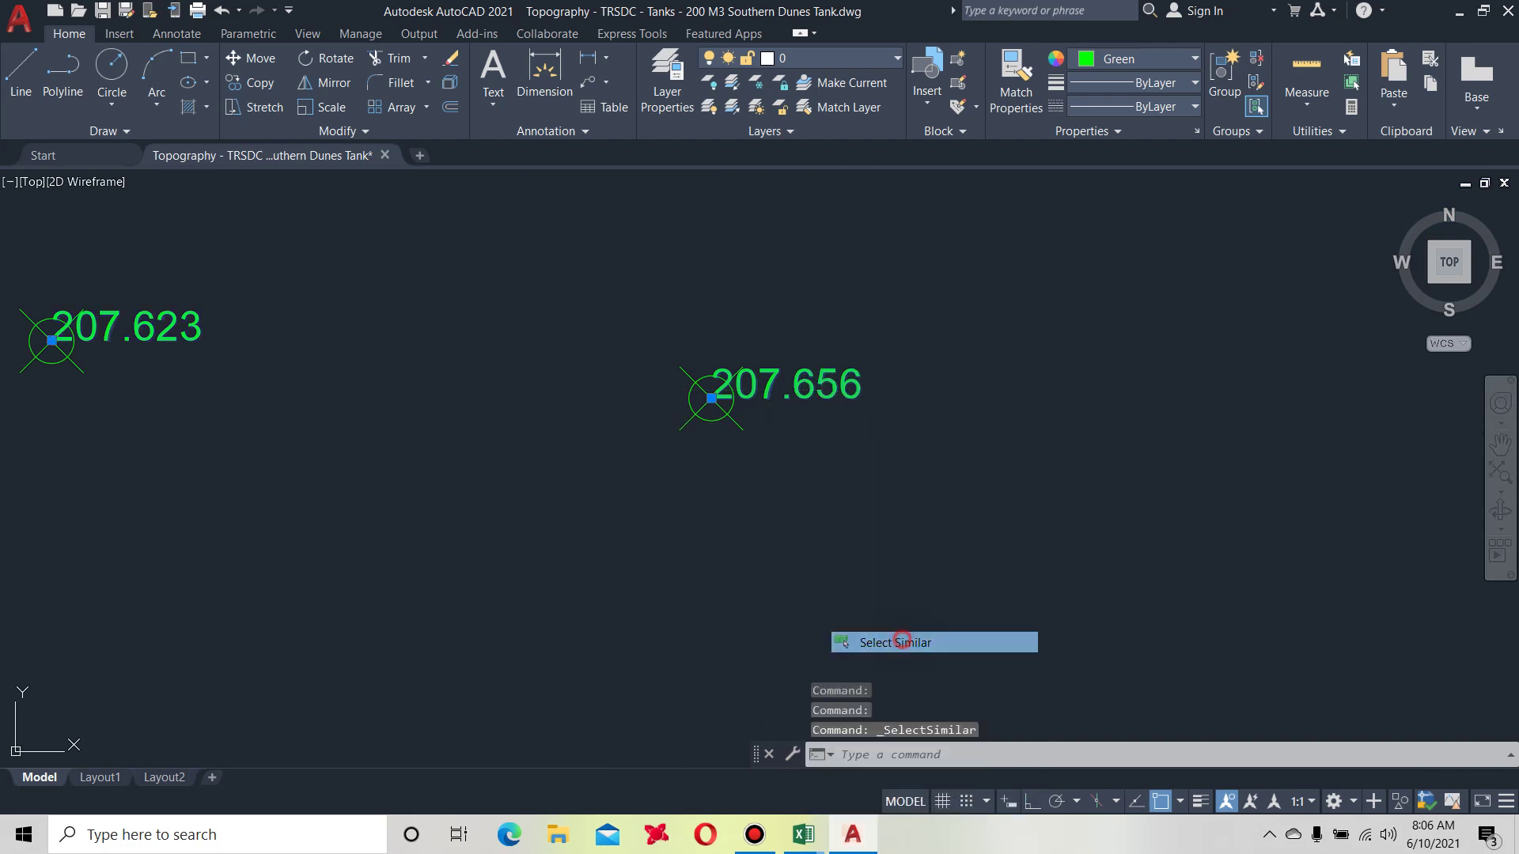
{"action": "right_click", "coordinate": [811, 379]}
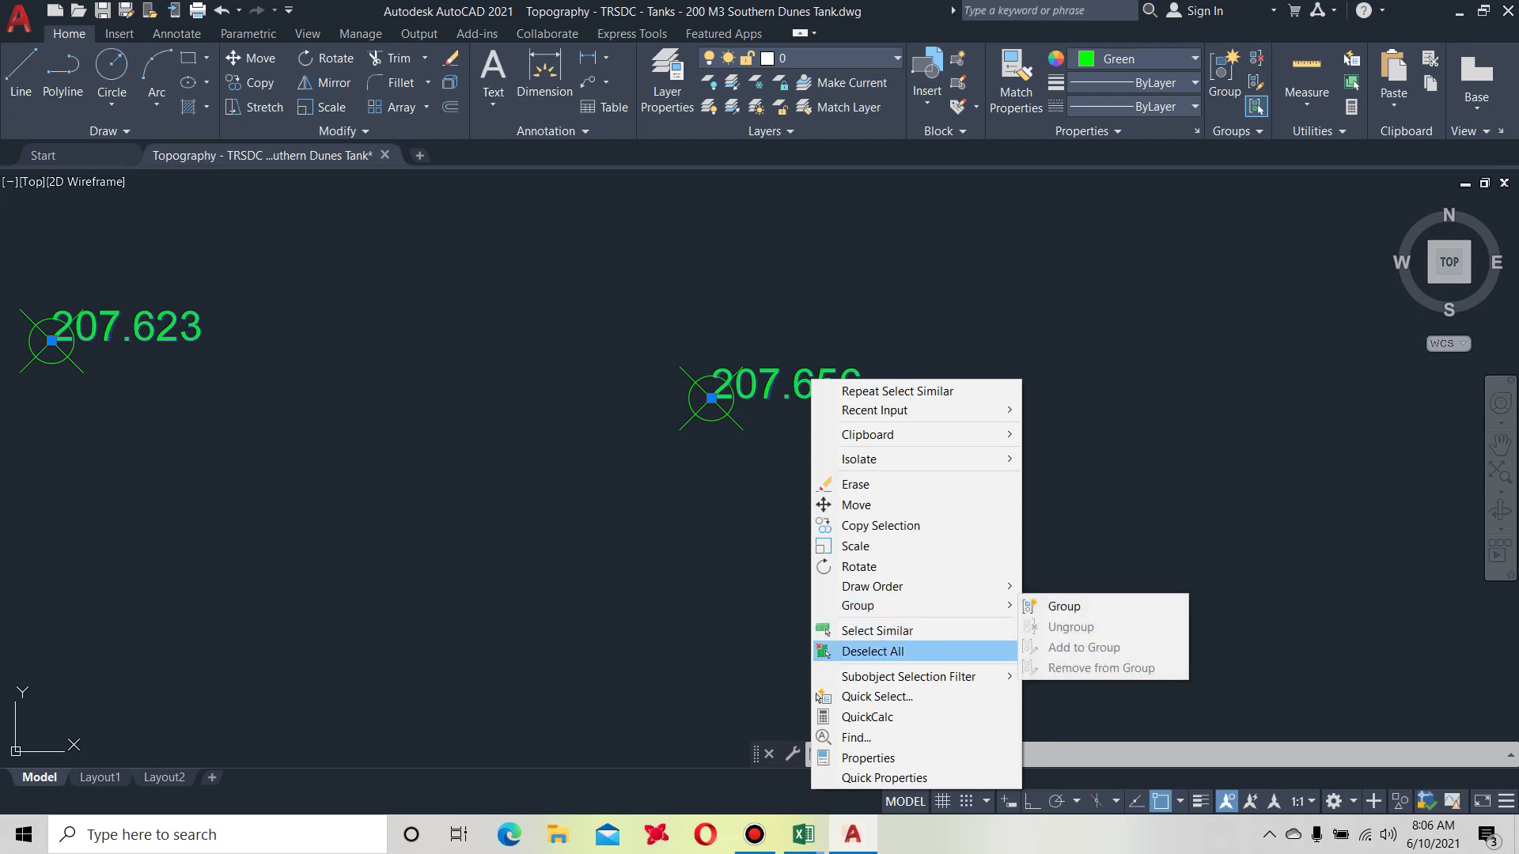
{"action": "left_click", "coordinate": [868, 758]}
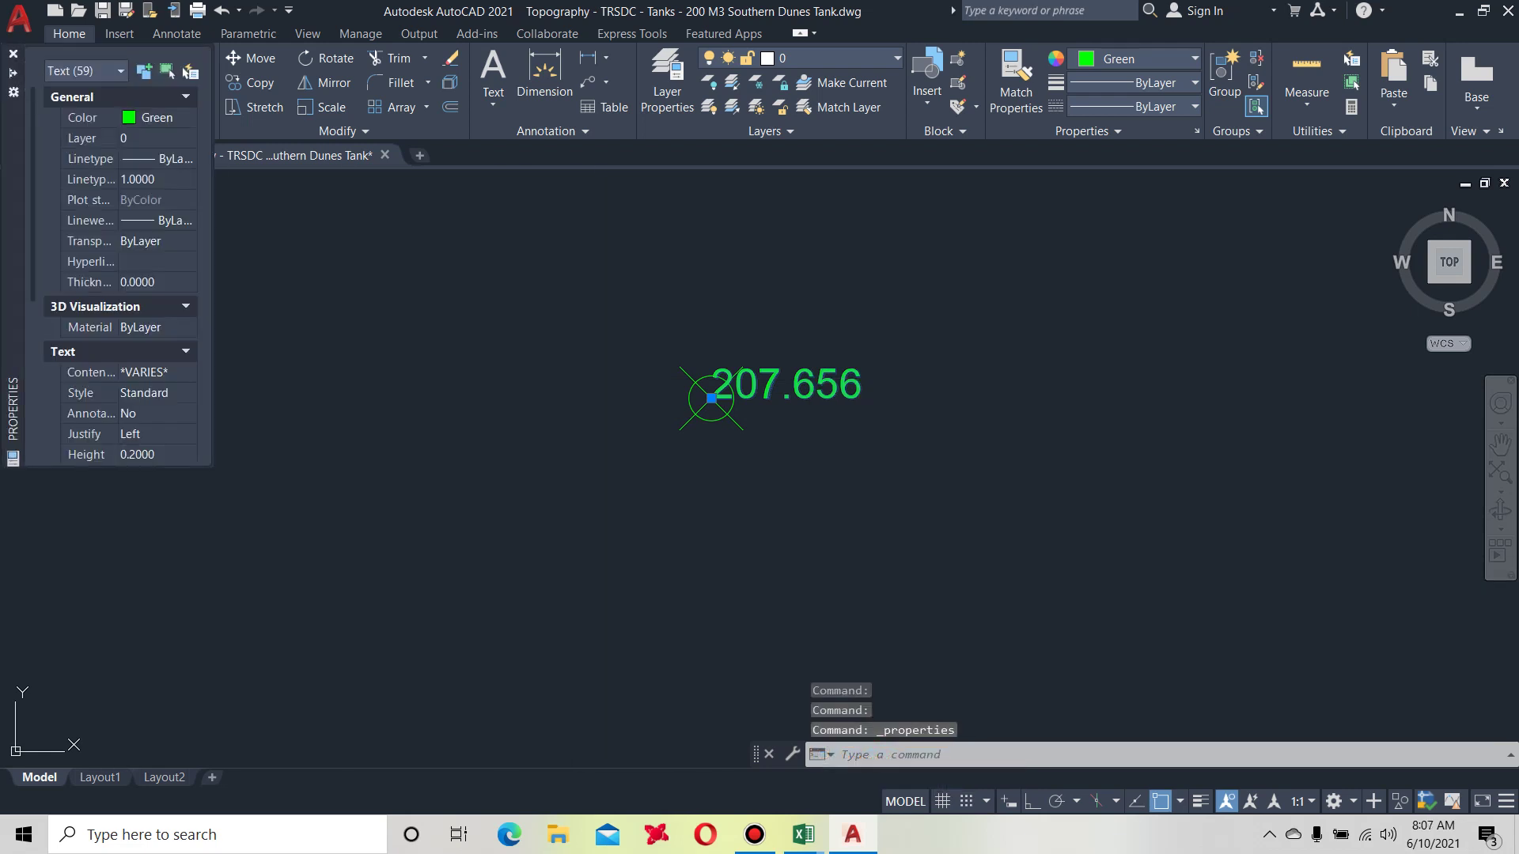
{"action": "left_click", "coordinate": [138, 456]}
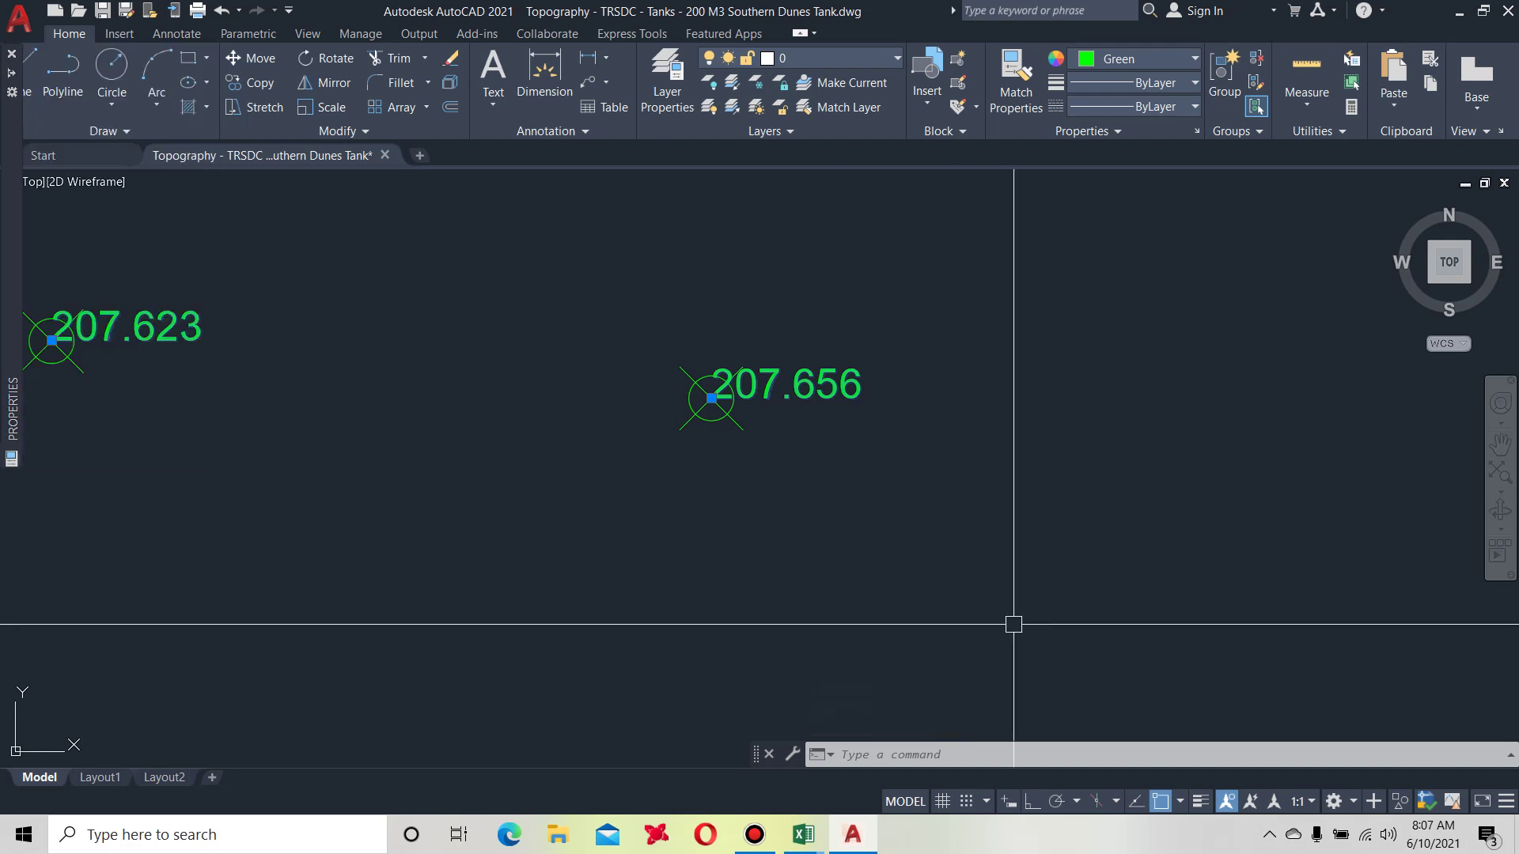
{"action": "type", "text": "0.7"}
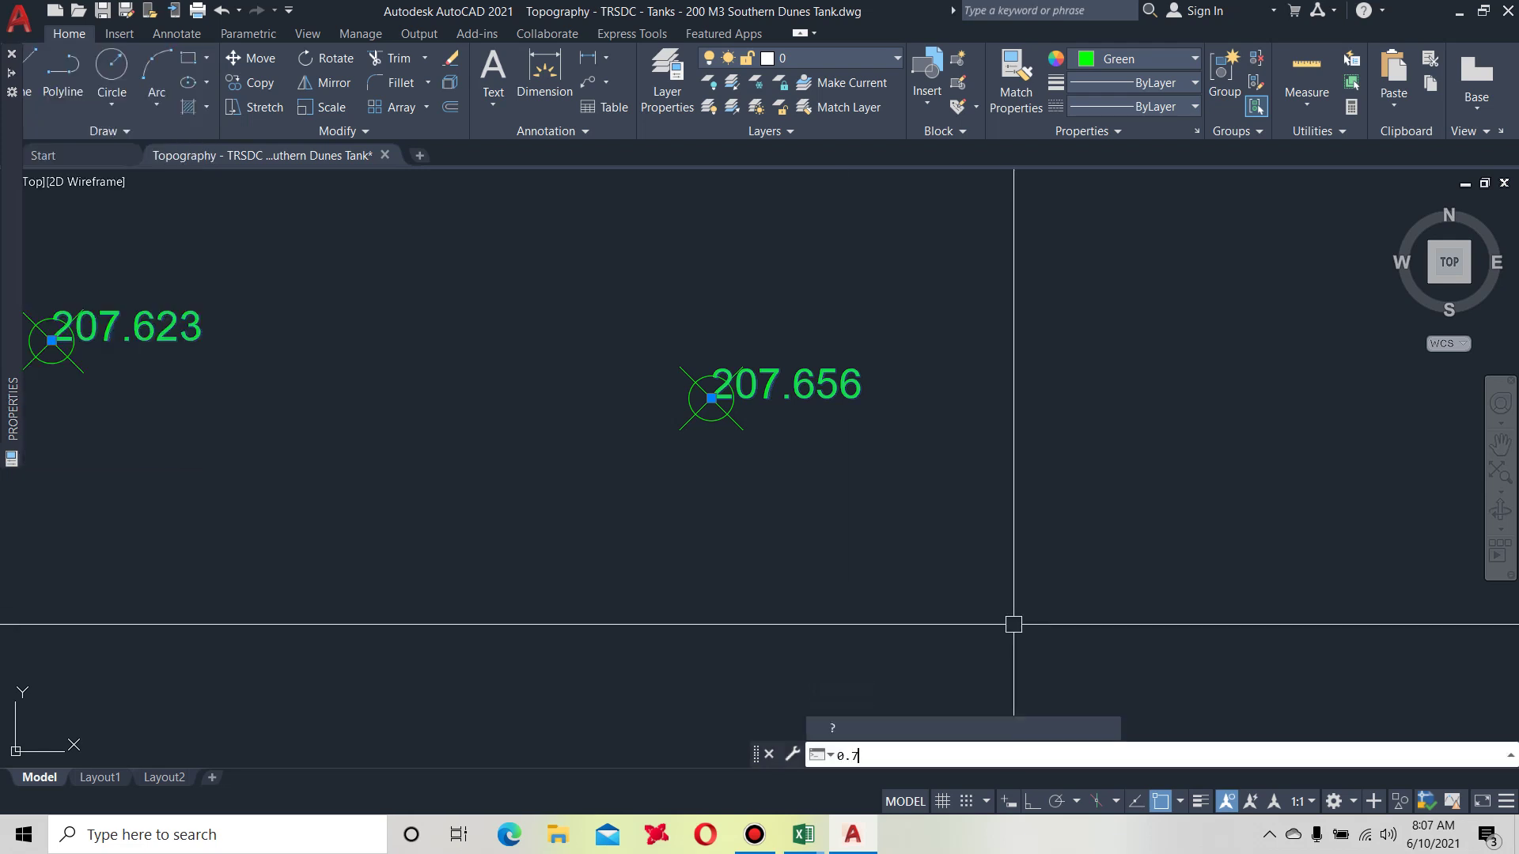
{"action": "key", "text": "Return"}
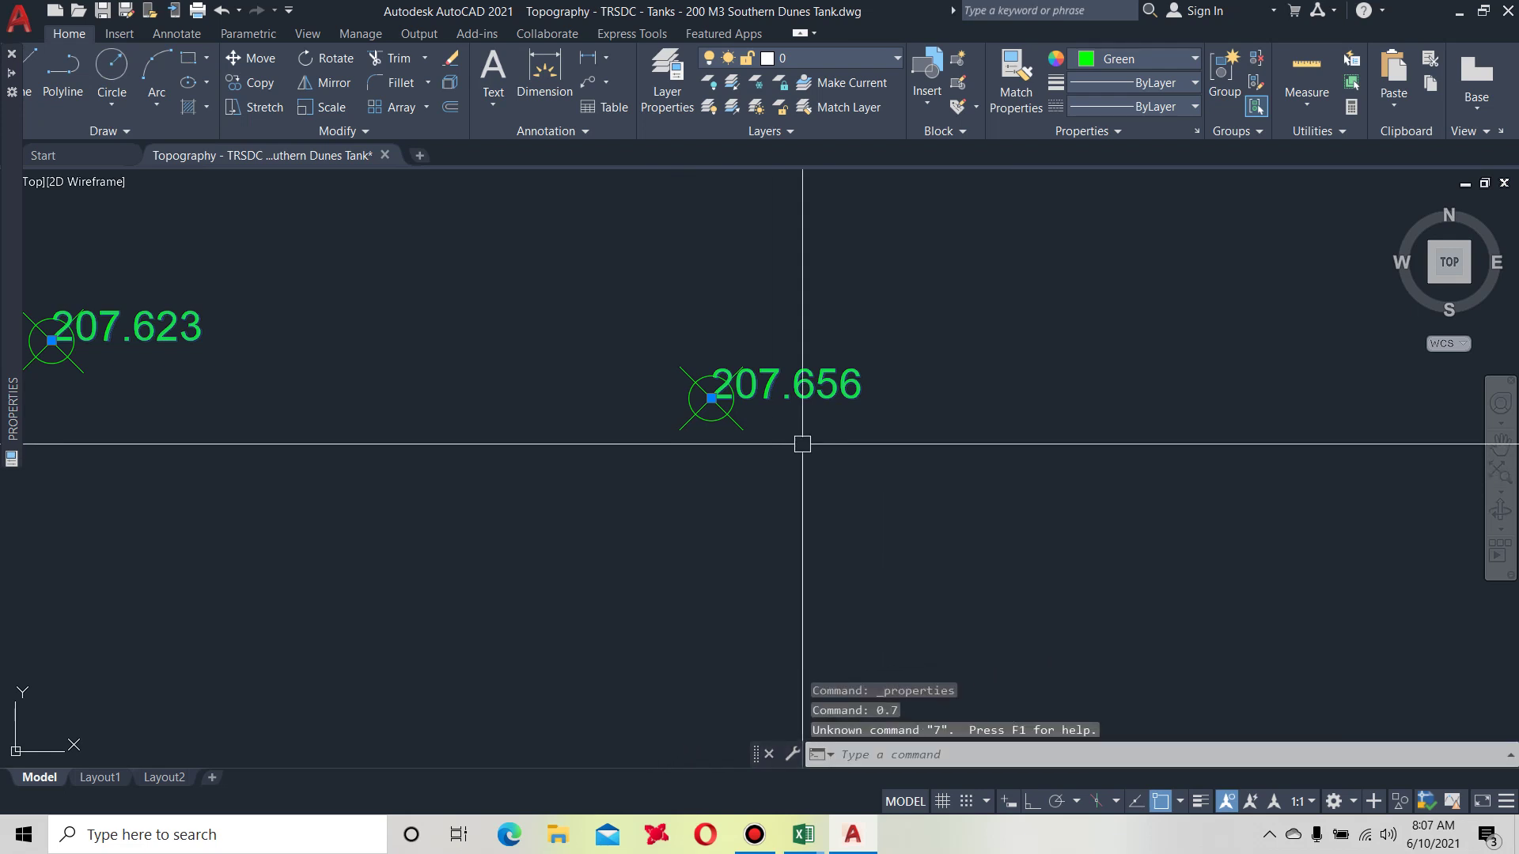
{"action": "double_click", "coordinate": [7, 142]}
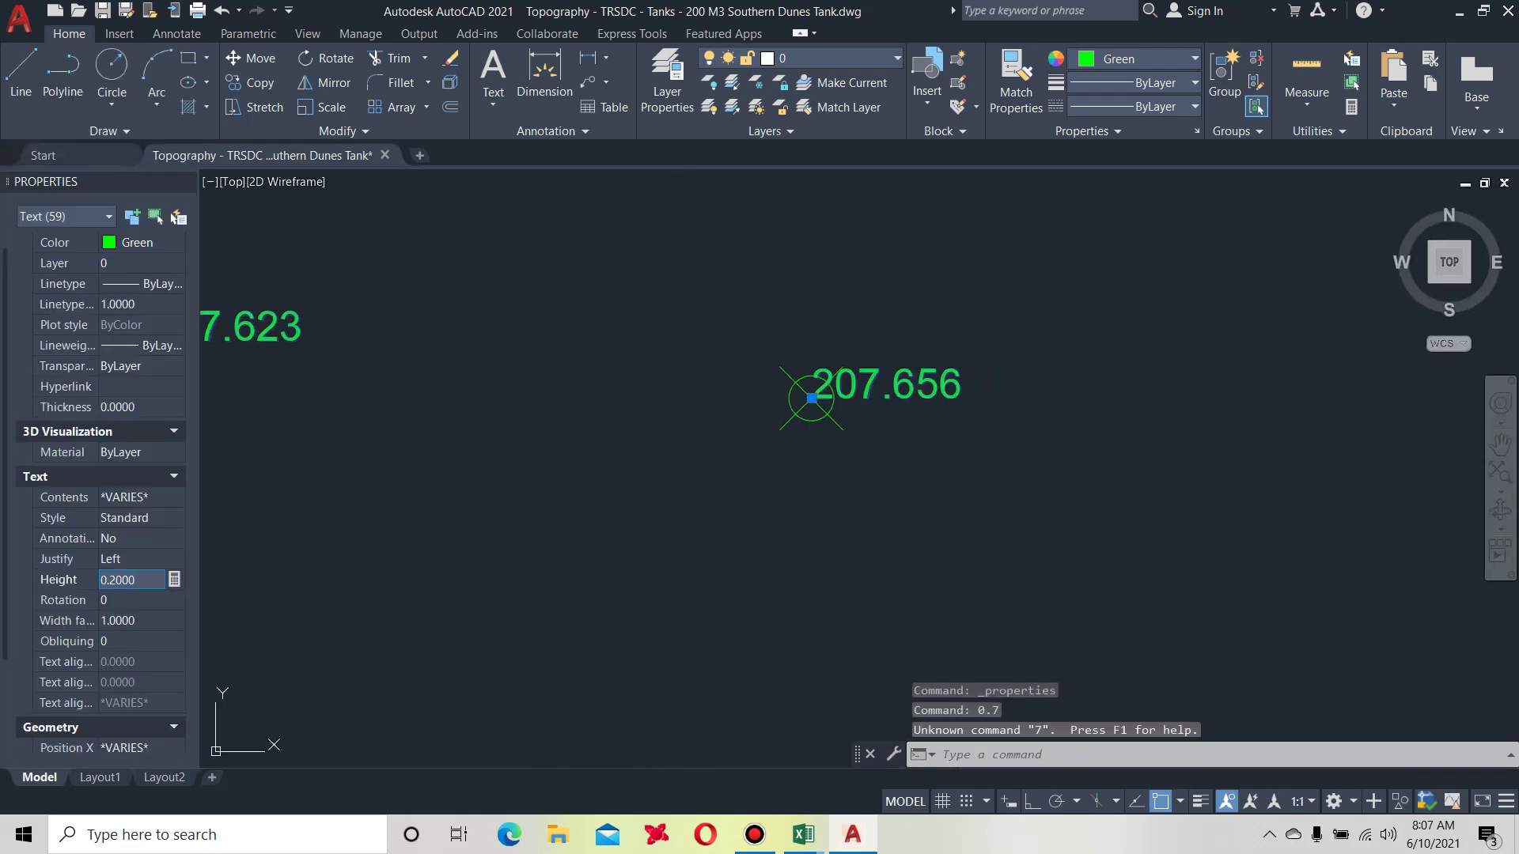
{"action": "key", "text": "Escape"}
{"action": "key", "text": "Escape"}
Reselect the similar level labels, apply the 0.7 height, and view the whole labelled boundary.
{"action": "left_click", "coordinate": [791, 406]}
{"action": "key", "text": "Escape"}
{"action": "left_click", "coordinate": [855, 394]}
{"action": "right_click", "coordinate": [856, 394]}
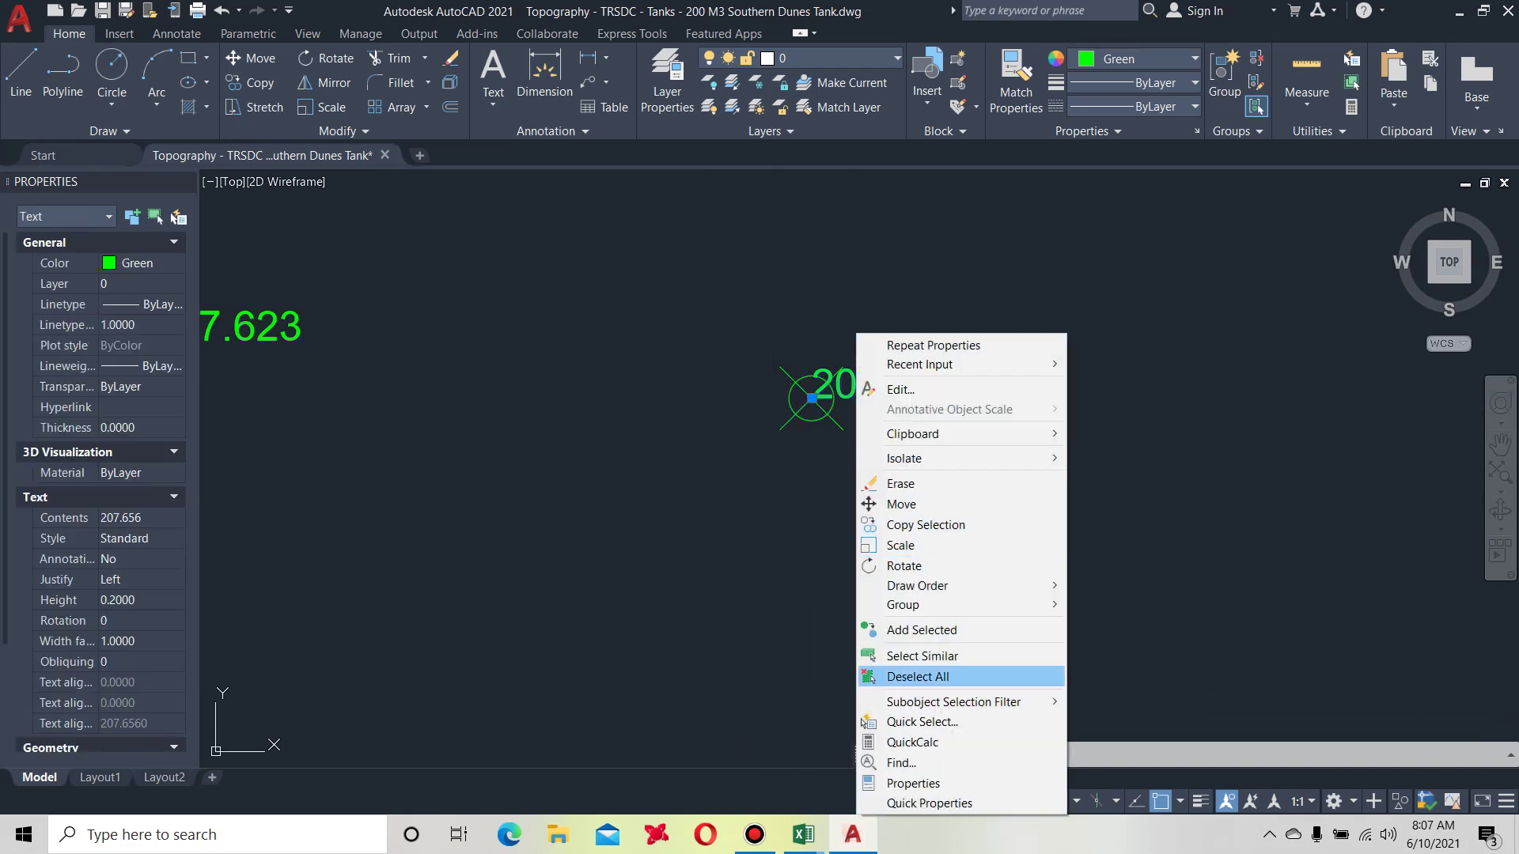
{"action": "left_click", "coordinate": [952, 663]}
{"action": "right_click", "coordinate": [907, 758]}
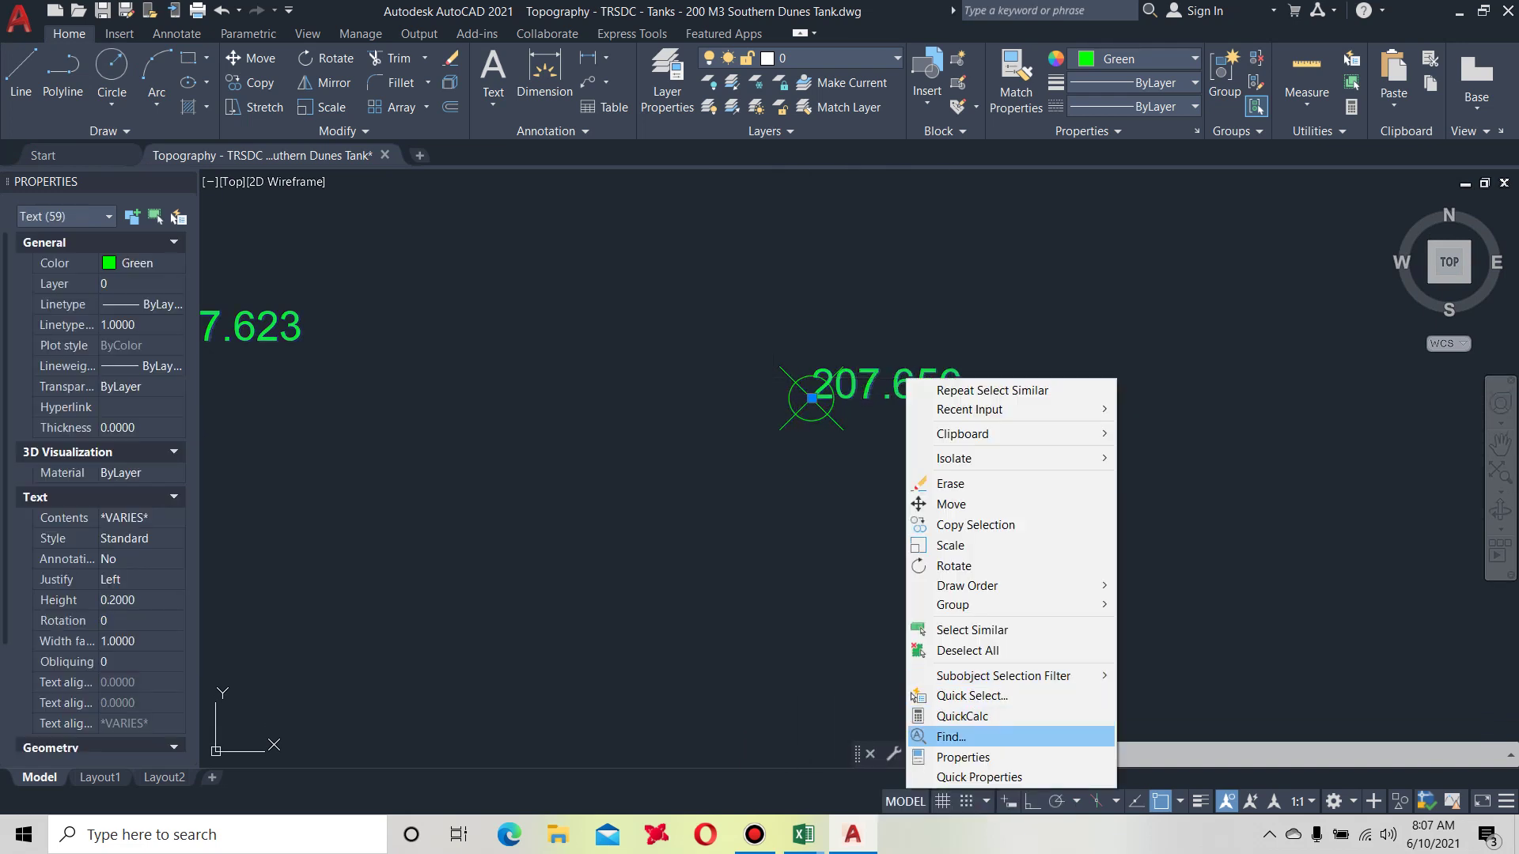
{"action": "left_click", "coordinate": [949, 757]}
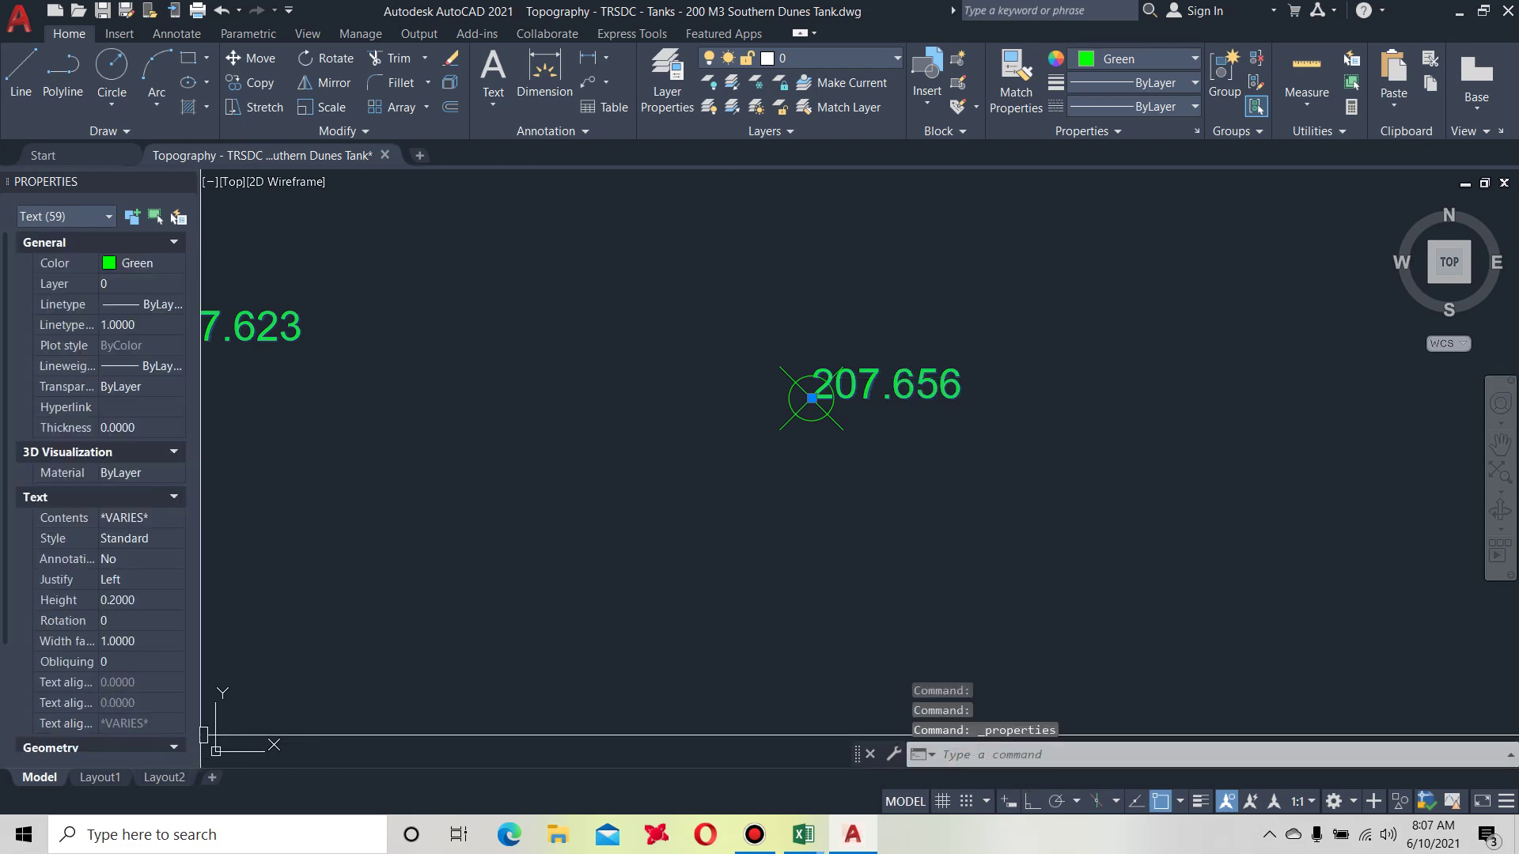
{"action": "left_click", "coordinate": [126, 600]}
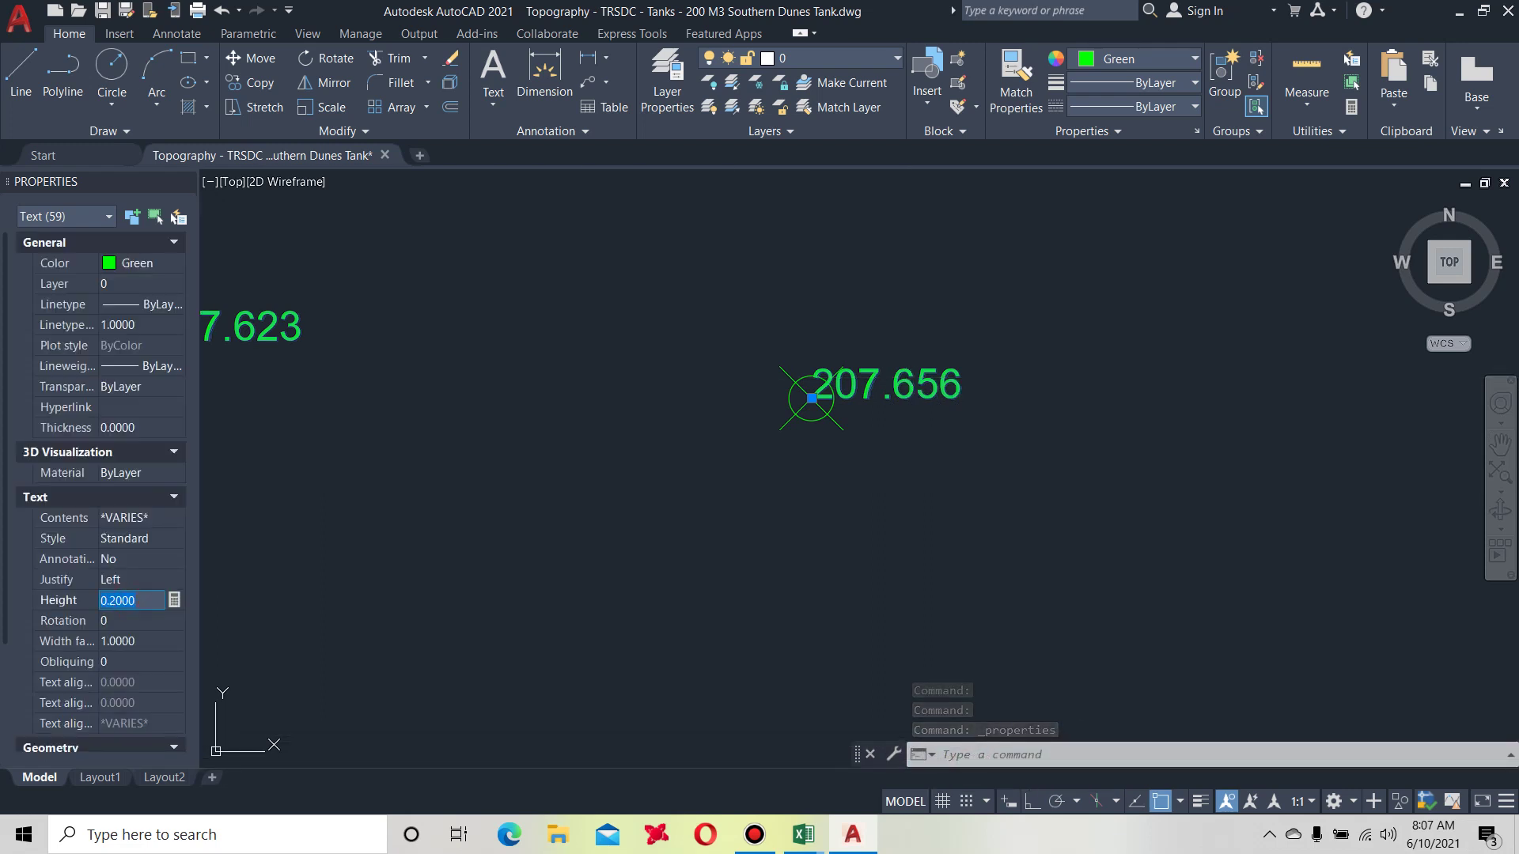
{"action": "type", "text": "0.7"}
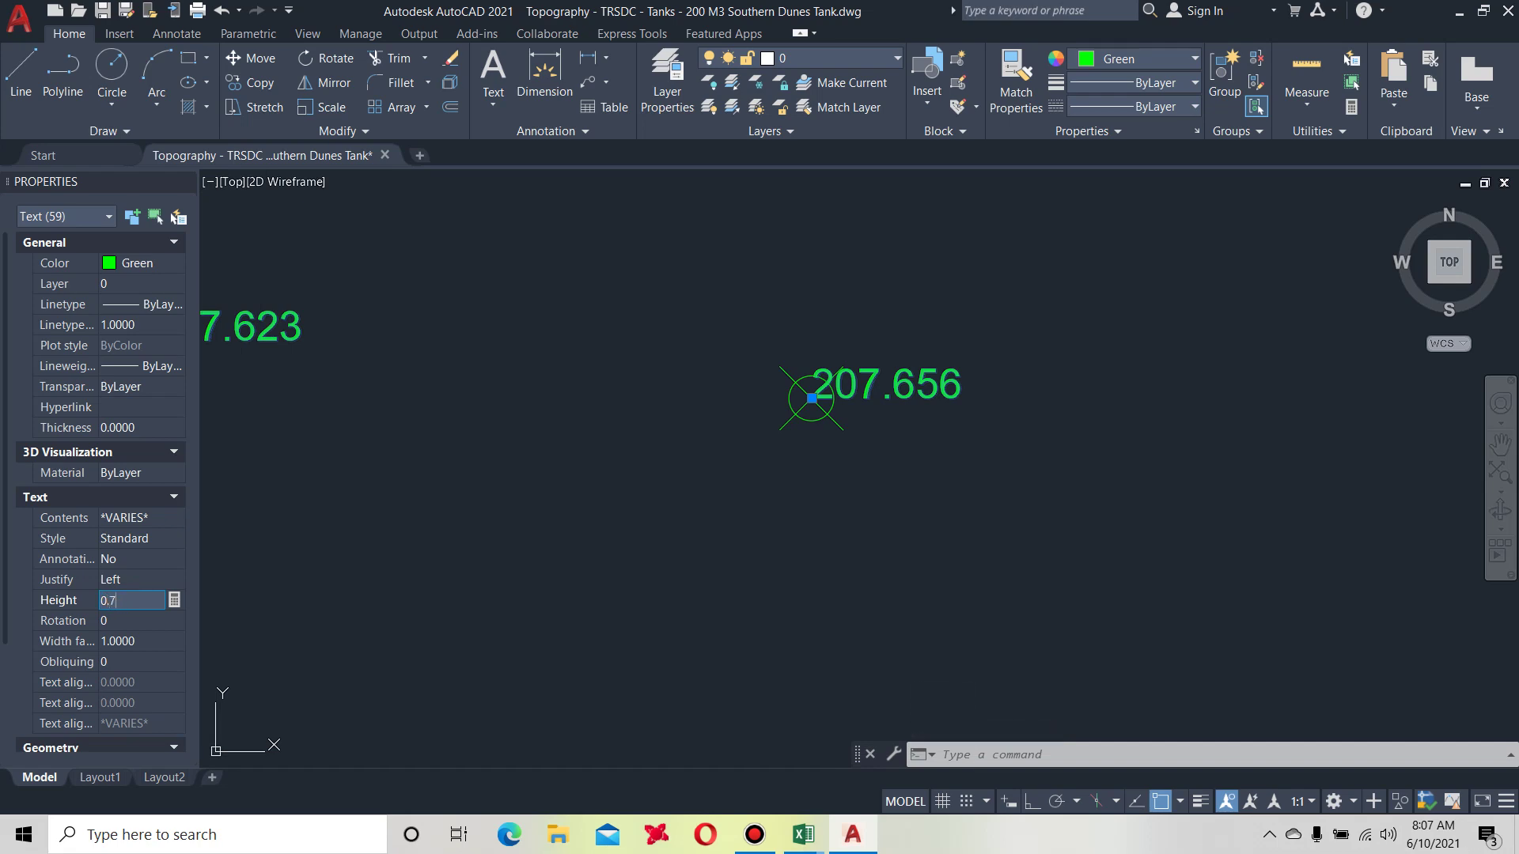
{"action": "key", "text": "Tab"}
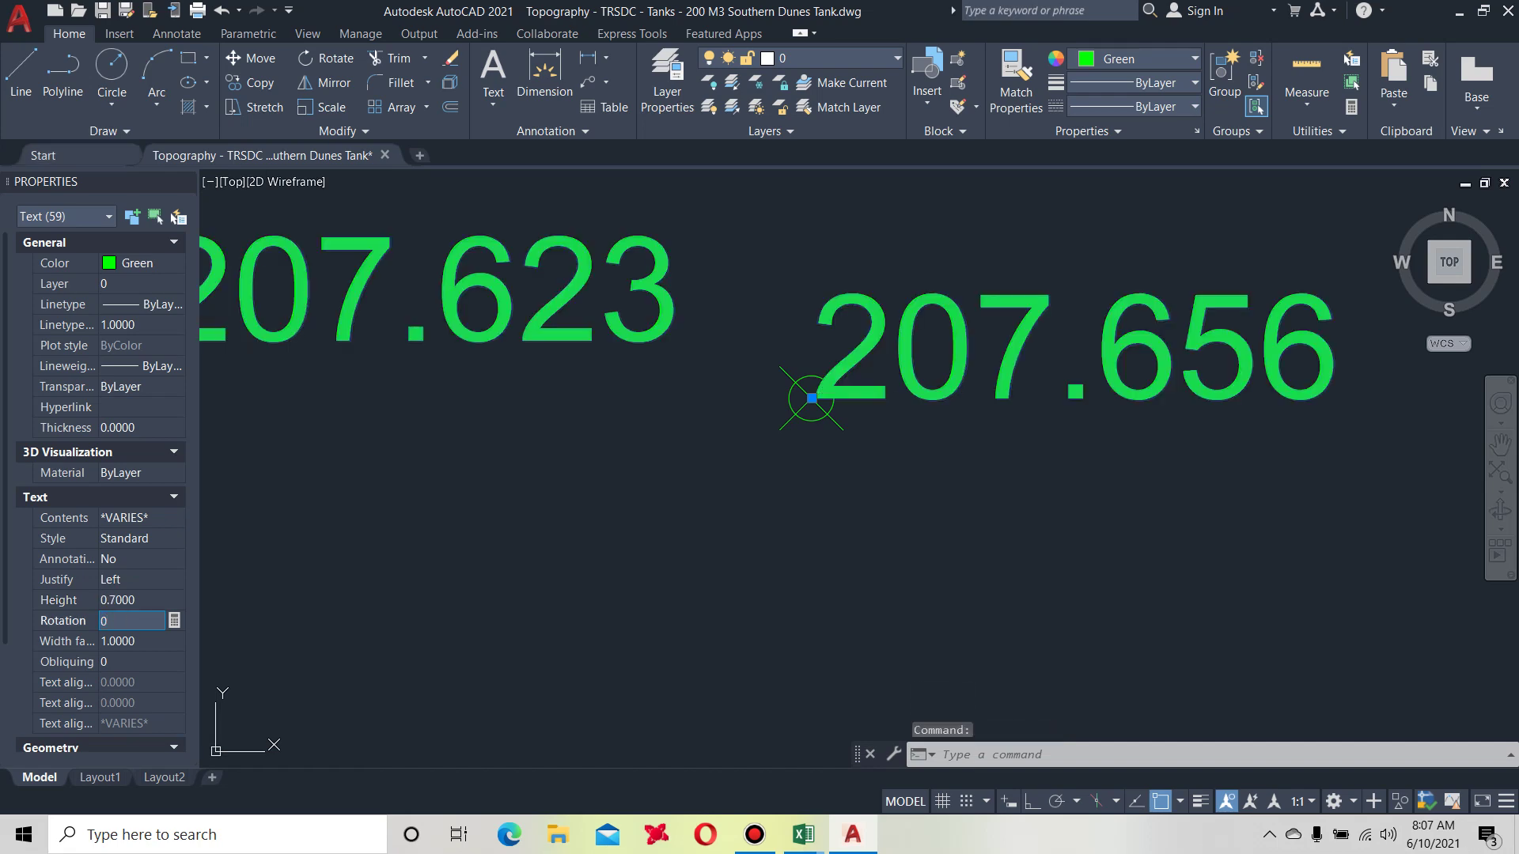
{"action": "left_click", "coordinate": [186, 181]}
{"action": "scroll", "coordinate": [435, 365], "scroll_direction": "down", "scroll_amount": 8}
{"action": "middle_click_drag", "start_coordinate": [482, 388], "coordinate": [832, 504]}
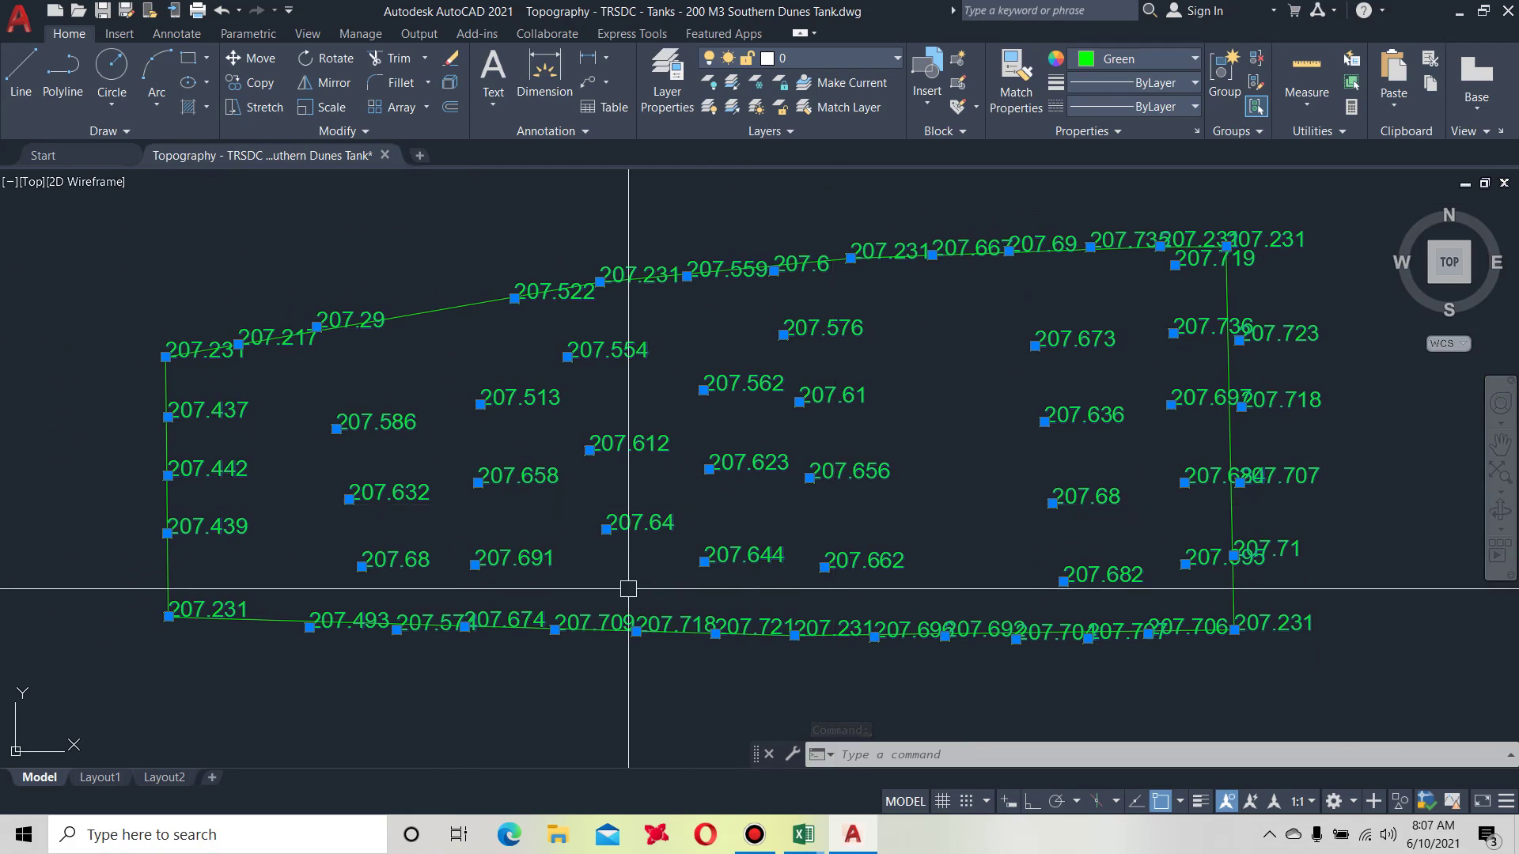
In the Excel template, set the NUMBER option to 1 for point serial numbers.
{"action": "key", "text": "Escape"}
{"action": "mouse_move", "coordinate": [801, 834]}
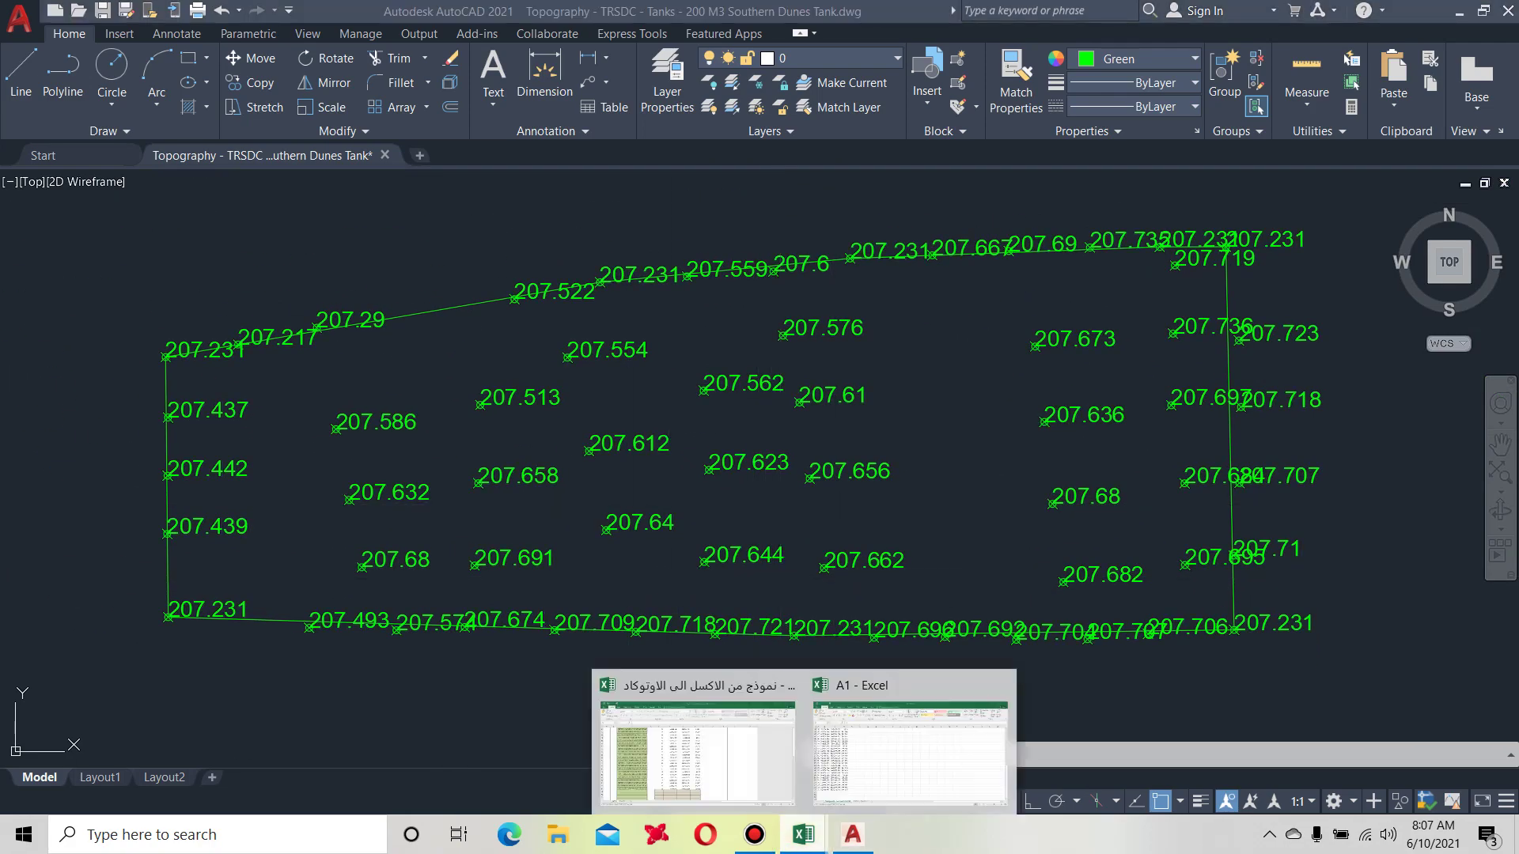
{"action": "left_click", "coordinate": [696, 735]}
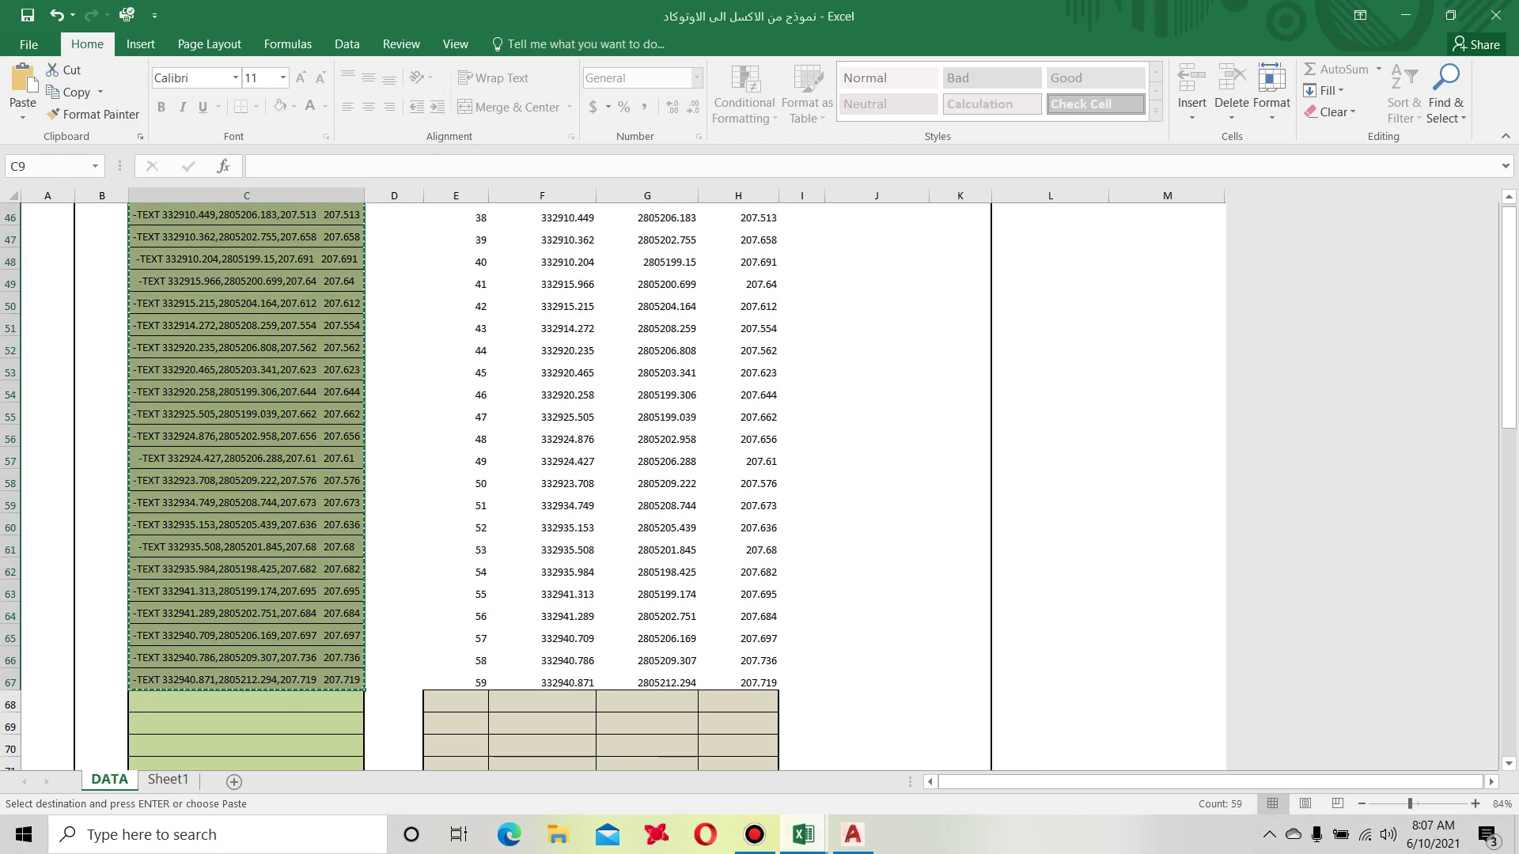
{"action": "mouse_move", "coordinate": [852, 835]}
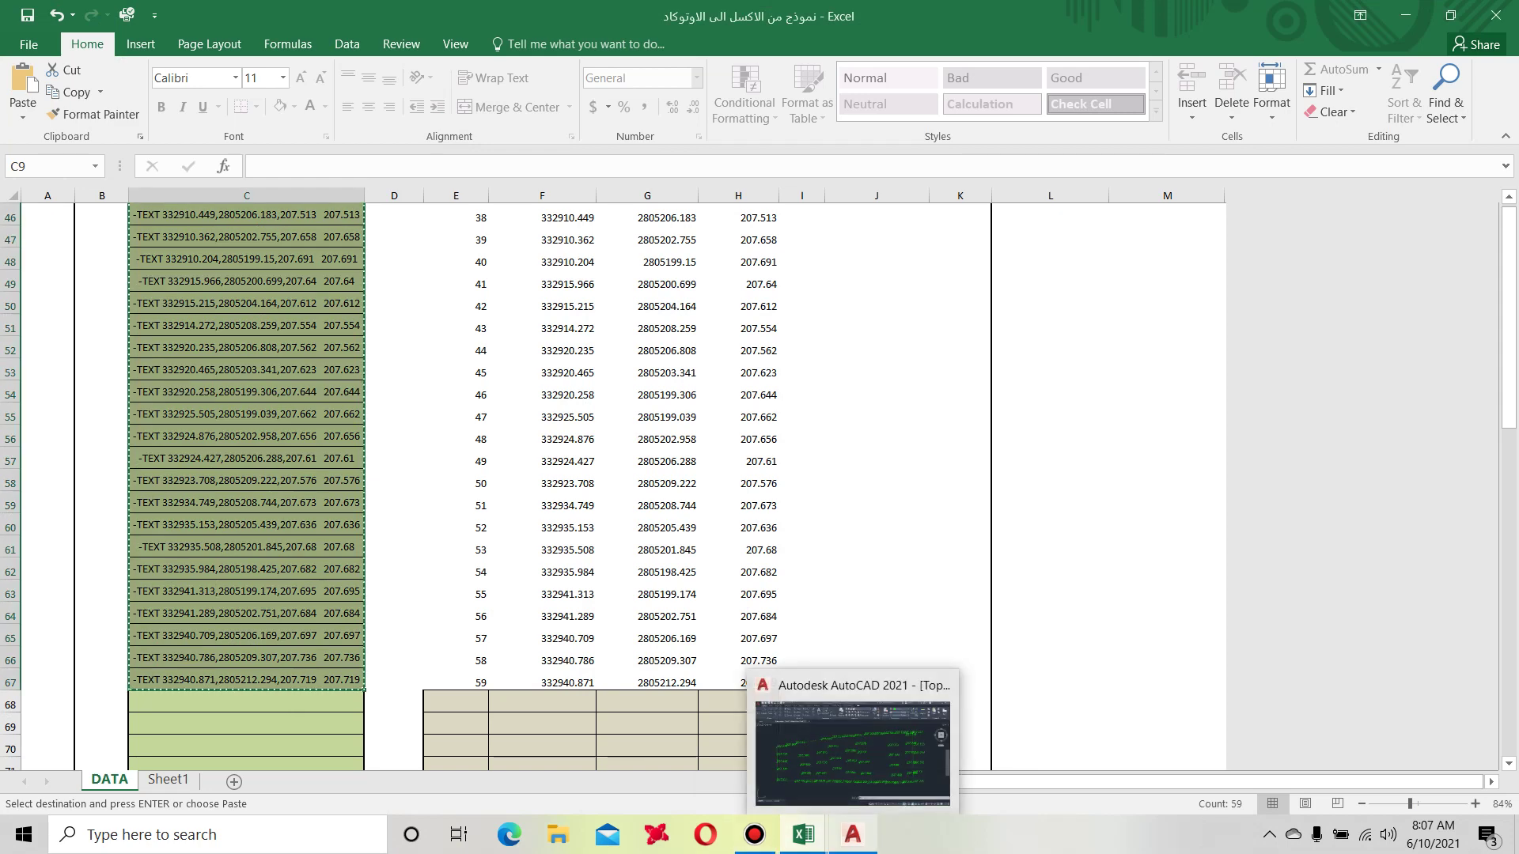
{"action": "mouse_move", "coordinate": [803, 835]}
{"action": "left_click", "coordinate": [675, 740]}
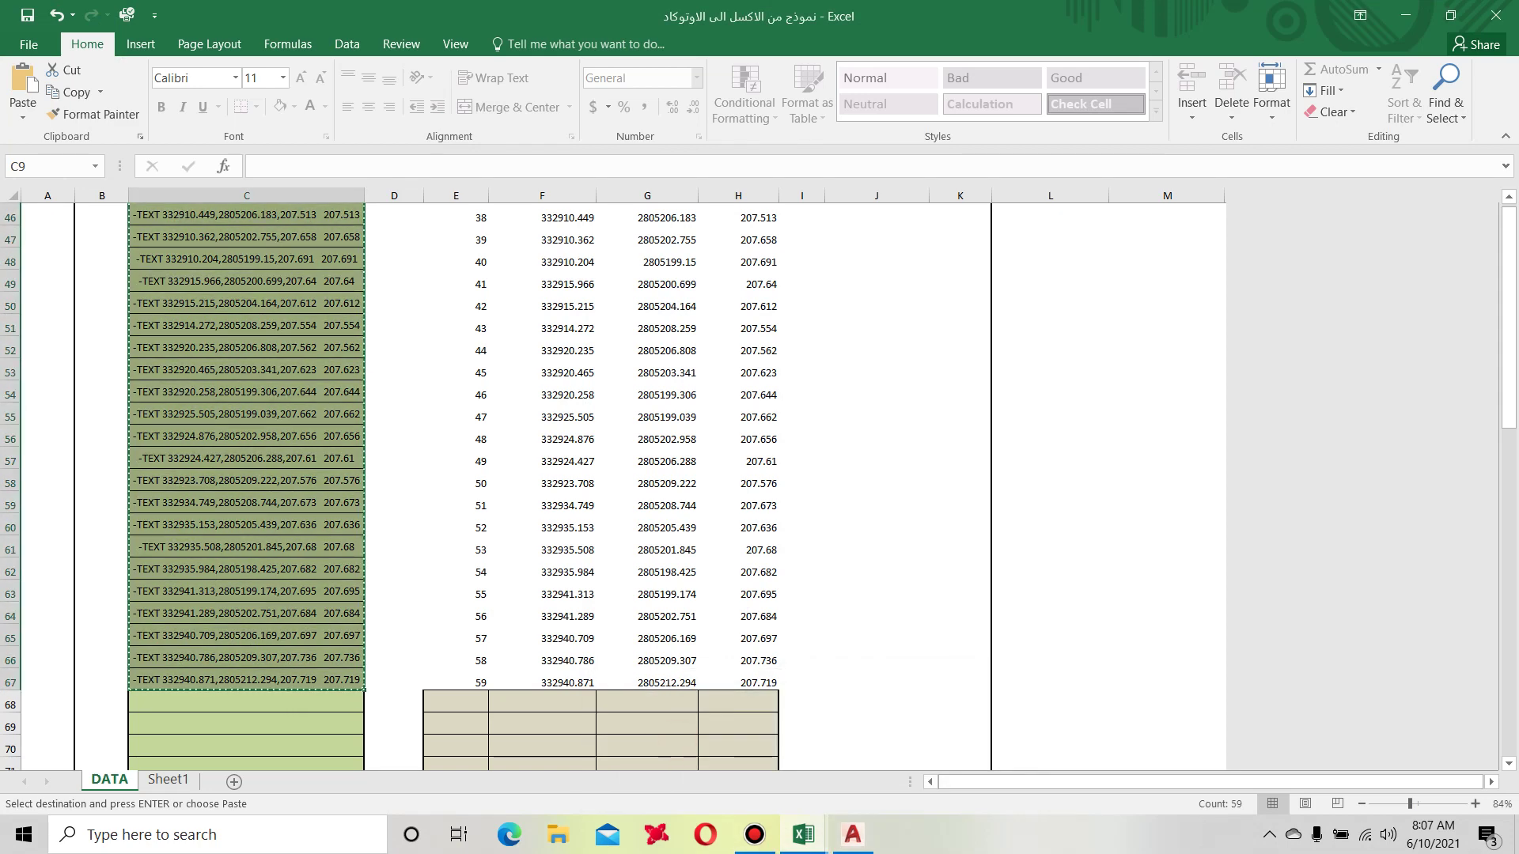
{"action": "scroll", "coordinate": [675, 741], "scroll_direction": "up", "scroll_amount": 15}
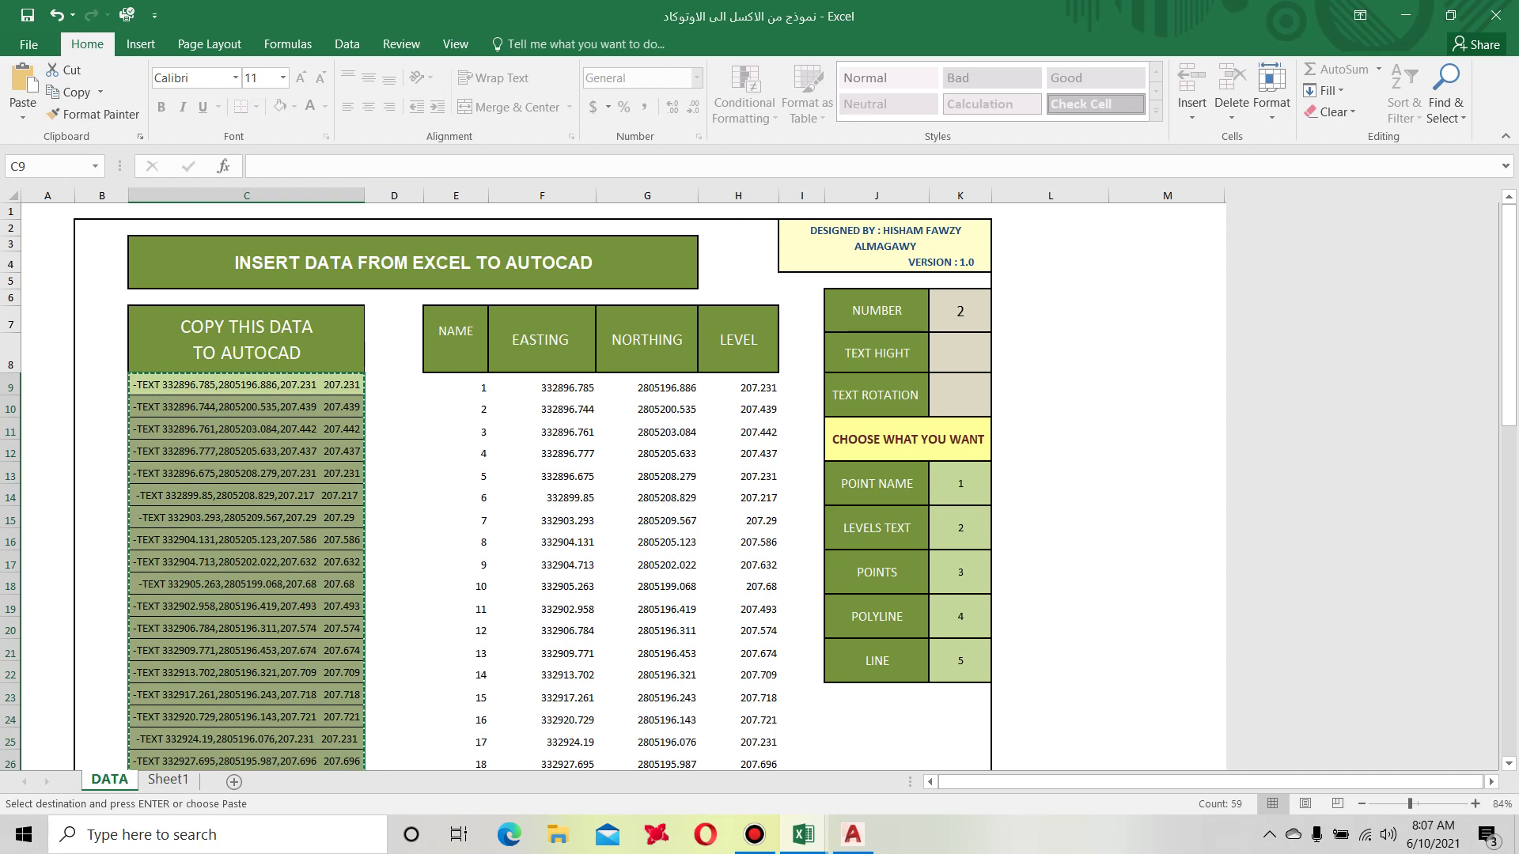
{"action": "left_click", "coordinate": [980, 304]}
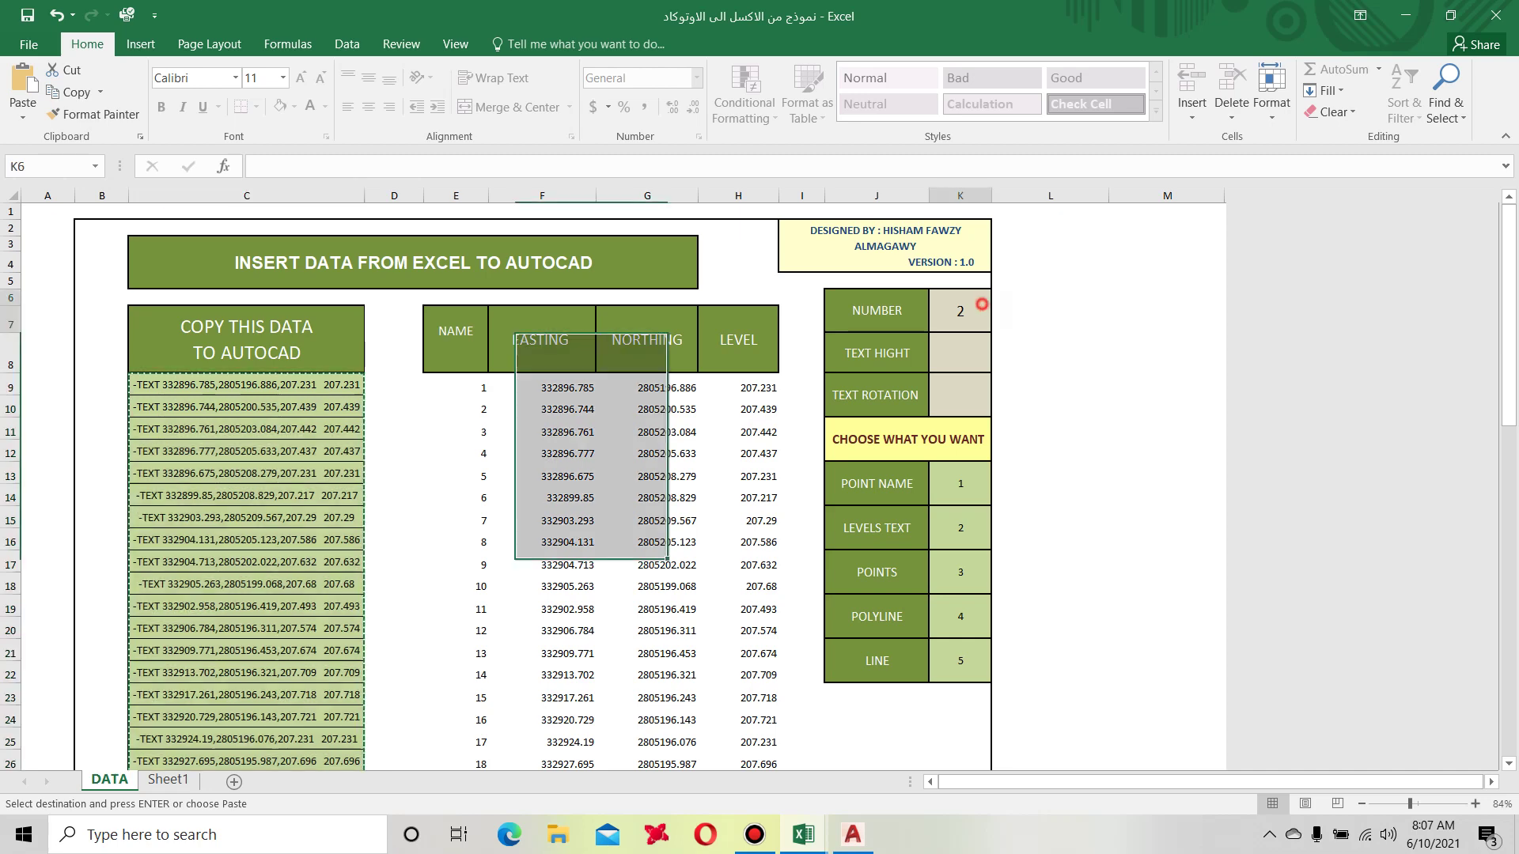
{"action": "type", "text": "1"}
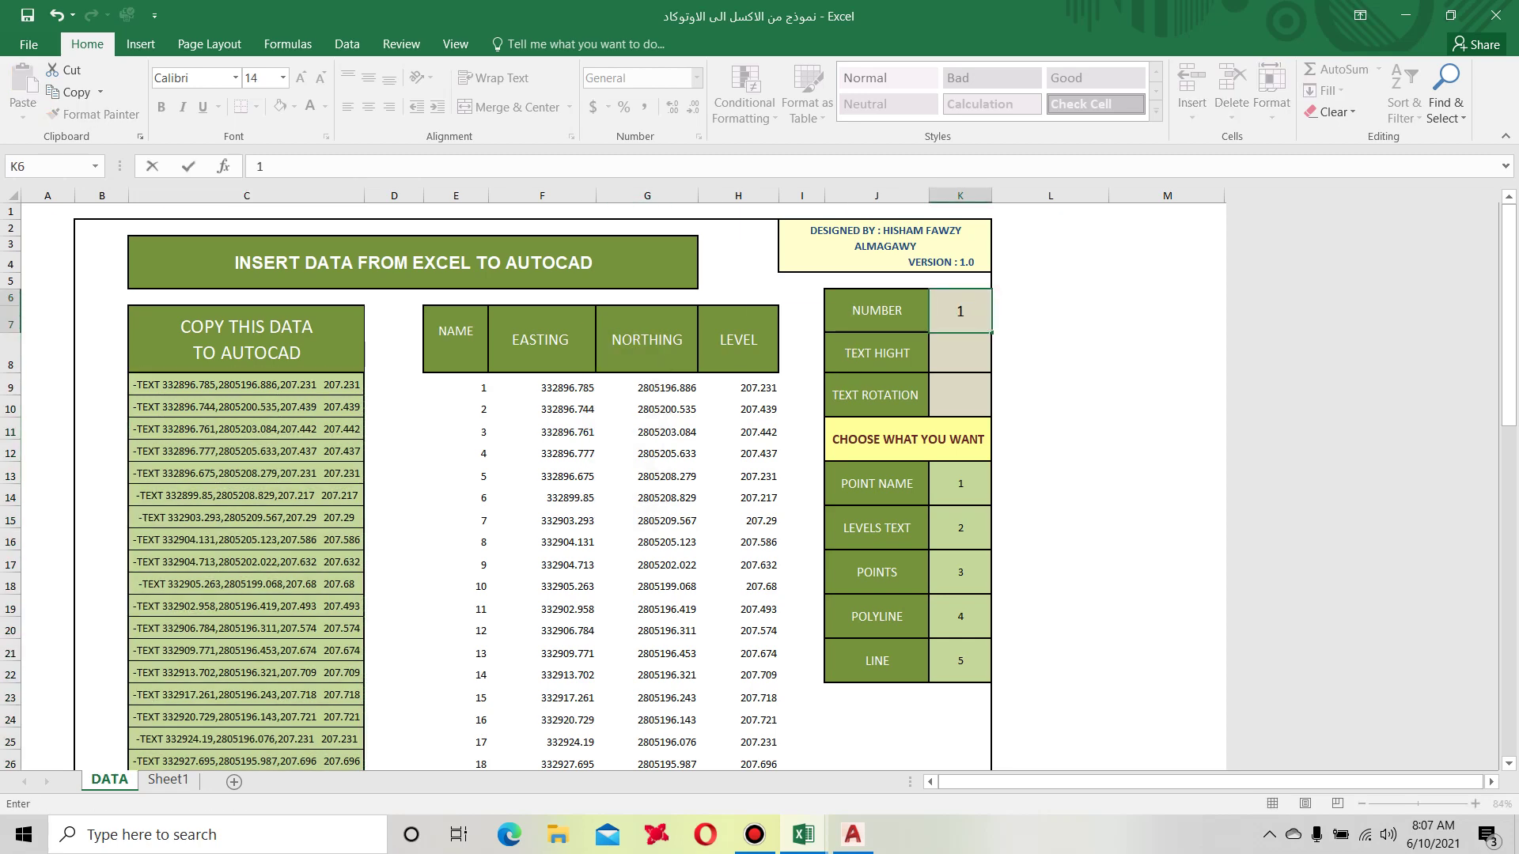
{"action": "key", "text": "Return"}
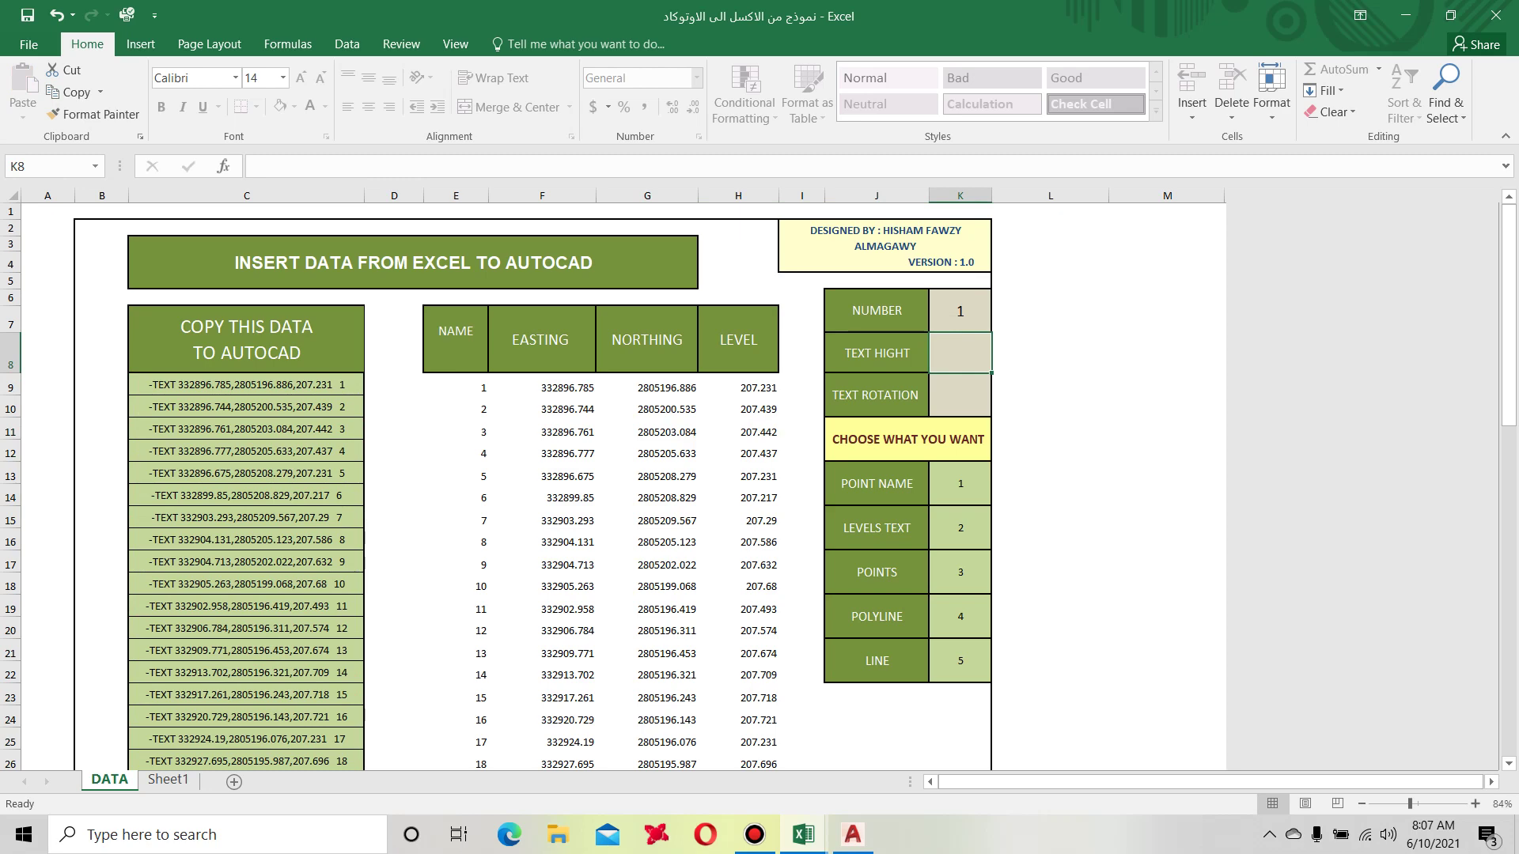
Copy the column C -TEXT point-number commands for all 59 points.
{"action": "left_click_drag", "start_coordinate": [247, 432], "coordinate": [363, 399]}
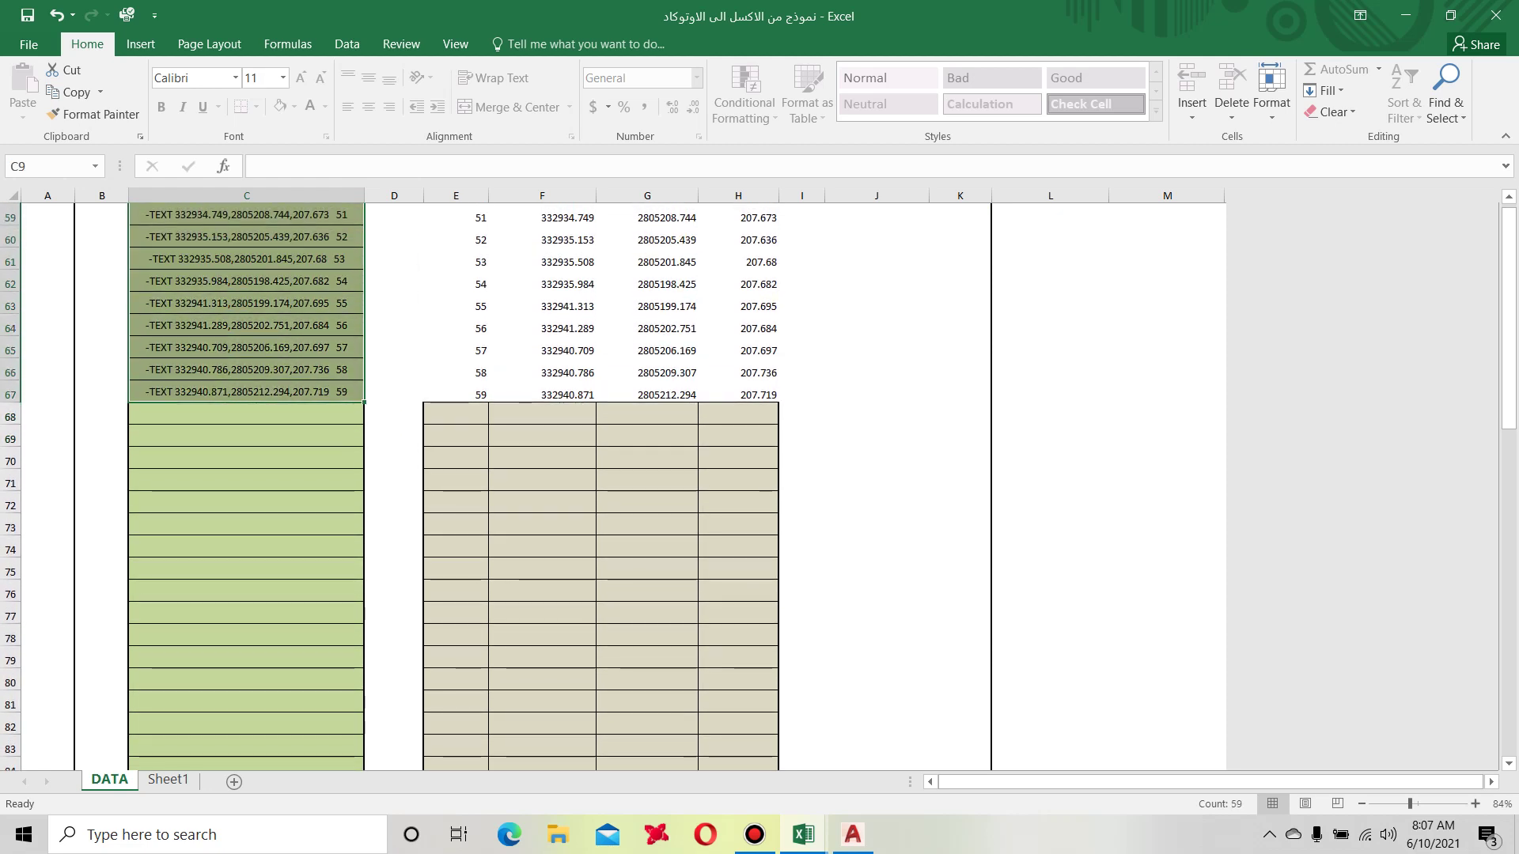
{"action": "key", "text": "ctrl+c"}
{"action": "mouse_move", "coordinate": [852, 834]}
{"action": "right_click", "coordinate": [175, 285]}
{"action": "left_click", "coordinate": [234, 322]}
{"action": "scroll", "coordinate": [234, 322], "scroll_direction": "up", "scroll_amount": 15}
{"action": "left_click", "coordinate": [852, 834]}
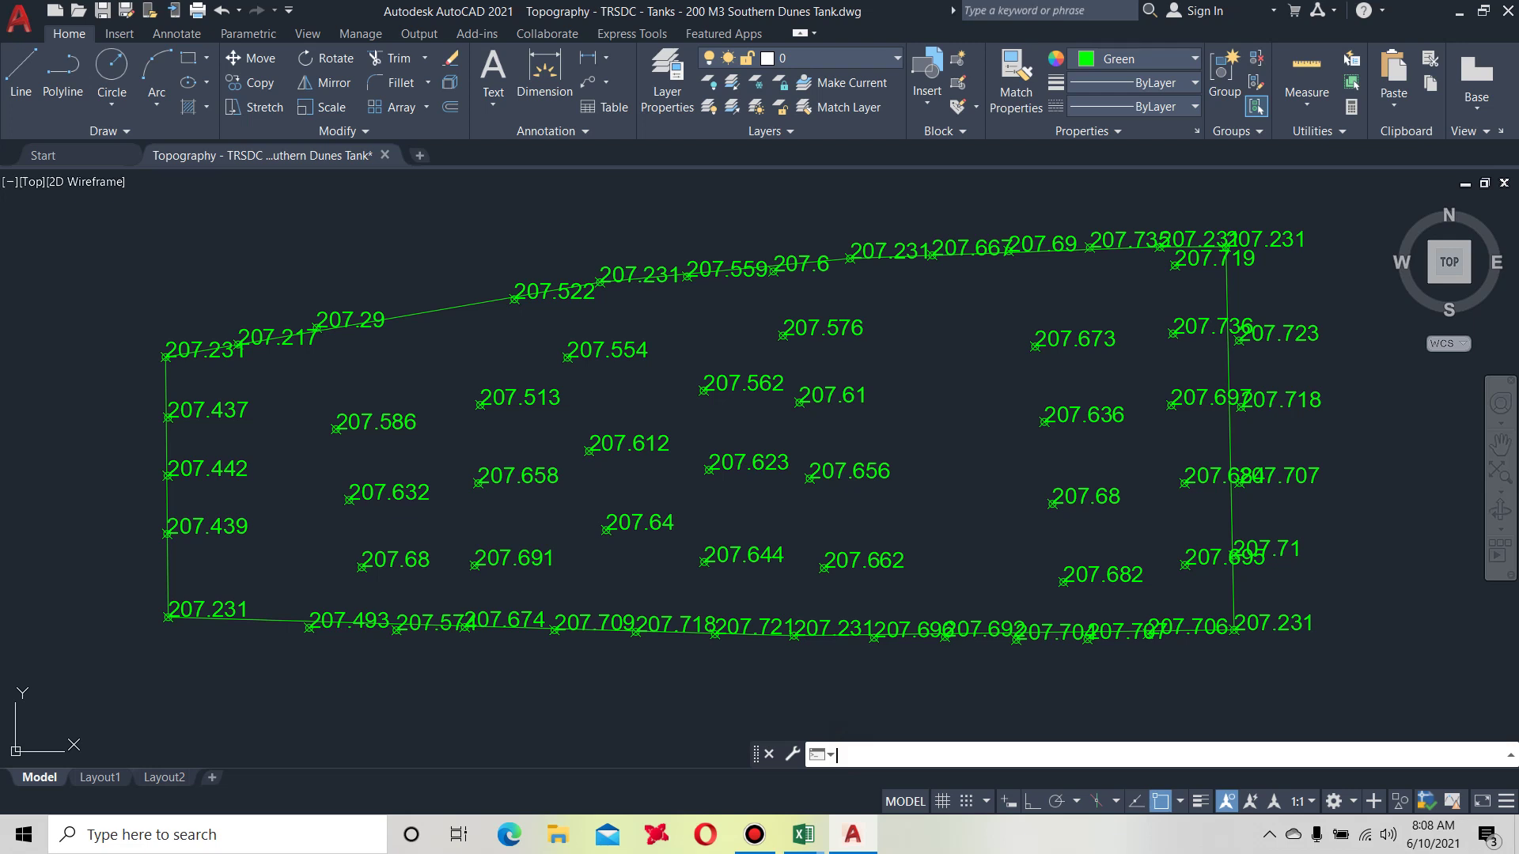
Paste the -TEXT commands into AutoCAD to add point serial-number labels at each marker.
{"action": "key", "text": "ctrl+v"}
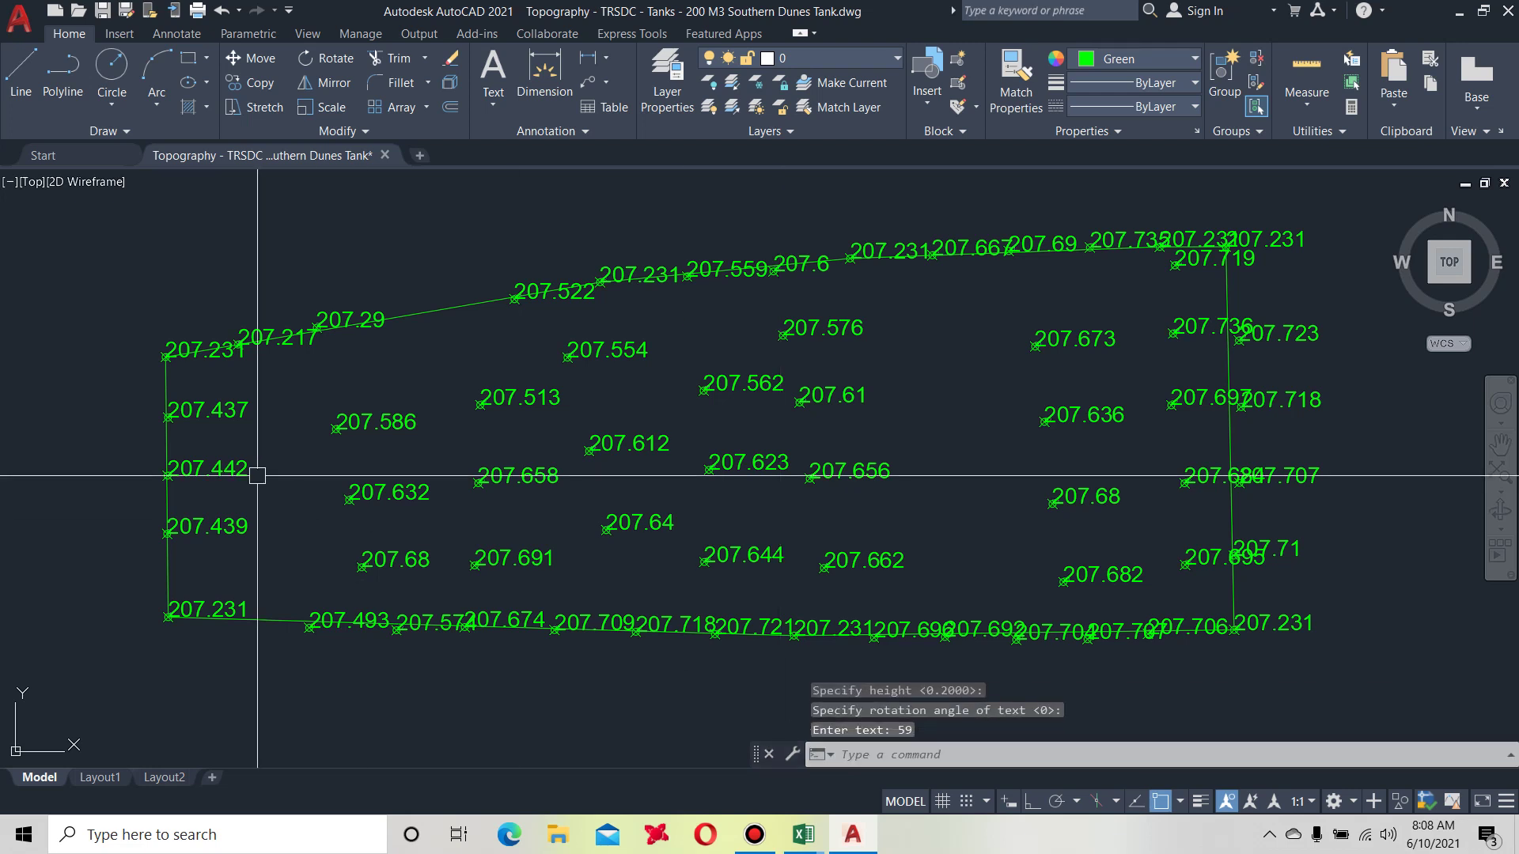
{"action": "scroll", "coordinate": [473, 417], "scroll_direction": "up", "scroll_amount": 6}
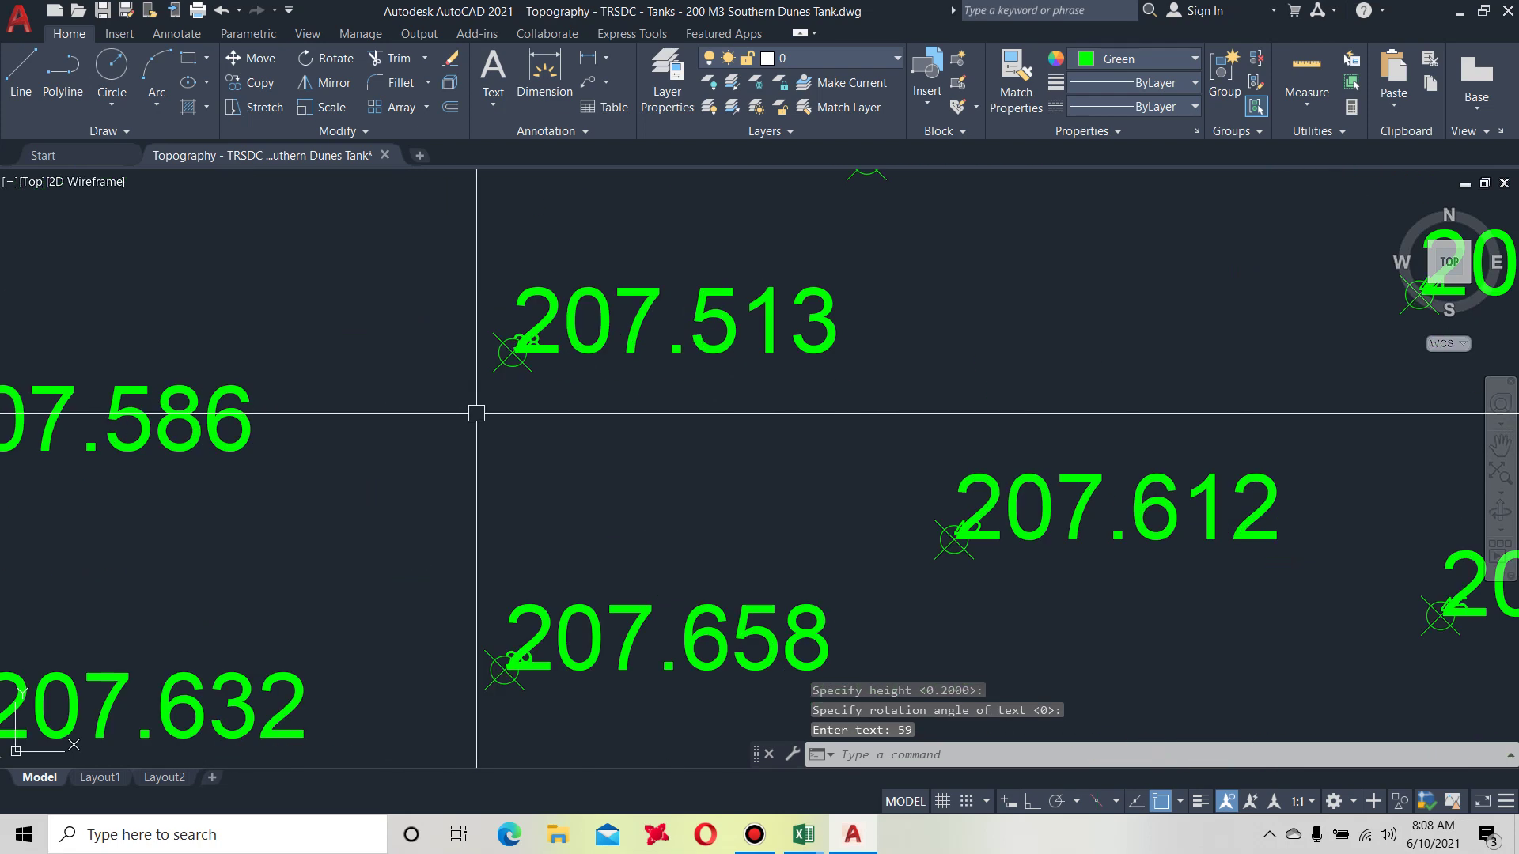
{"action": "right_click", "coordinate": [593, 627]}
{"action": "scroll", "coordinate": [480, 699], "scroll_direction": "up", "scroll_amount": 1}
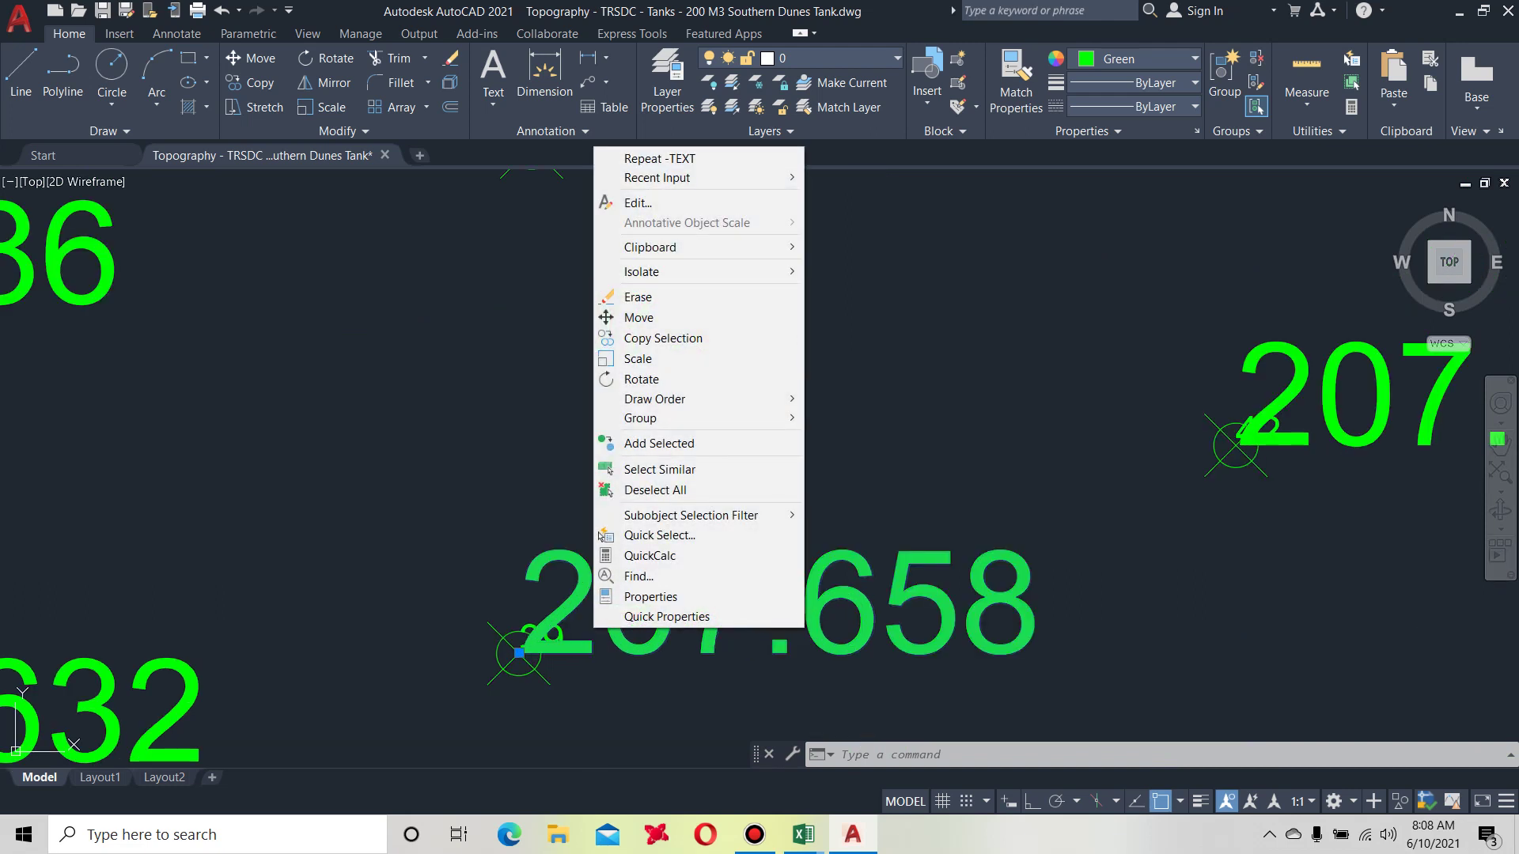
{"action": "key", "text": "Escape"}
{"action": "key", "text": "Escape"}
{"action": "scroll", "coordinate": [512, 647], "scroll_direction": "up", "scroll_amount": 4}
{"action": "left_click", "coordinate": [589, 522]}
{"action": "scroll", "coordinate": [592, 510], "scroll_direction": "down", "scroll_amount": 6}
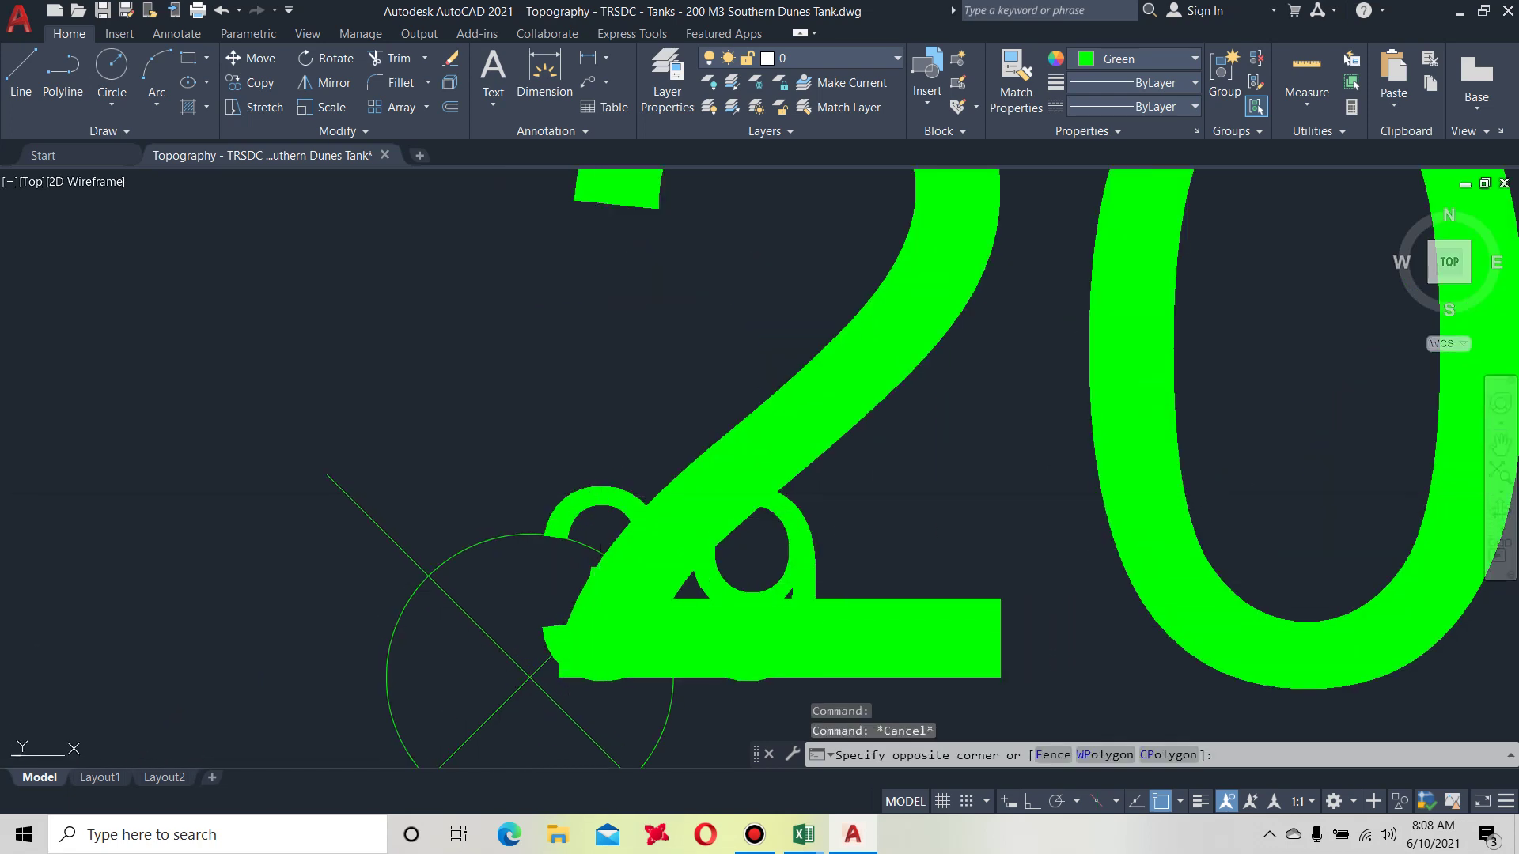
{"action": "key", "text": "Escape"}
{"action": "key", "text": "Escape"}
{"action": "scroll", "coordinate": [597, 482], "scroll_direction": "up", "scroll_amount": 2}
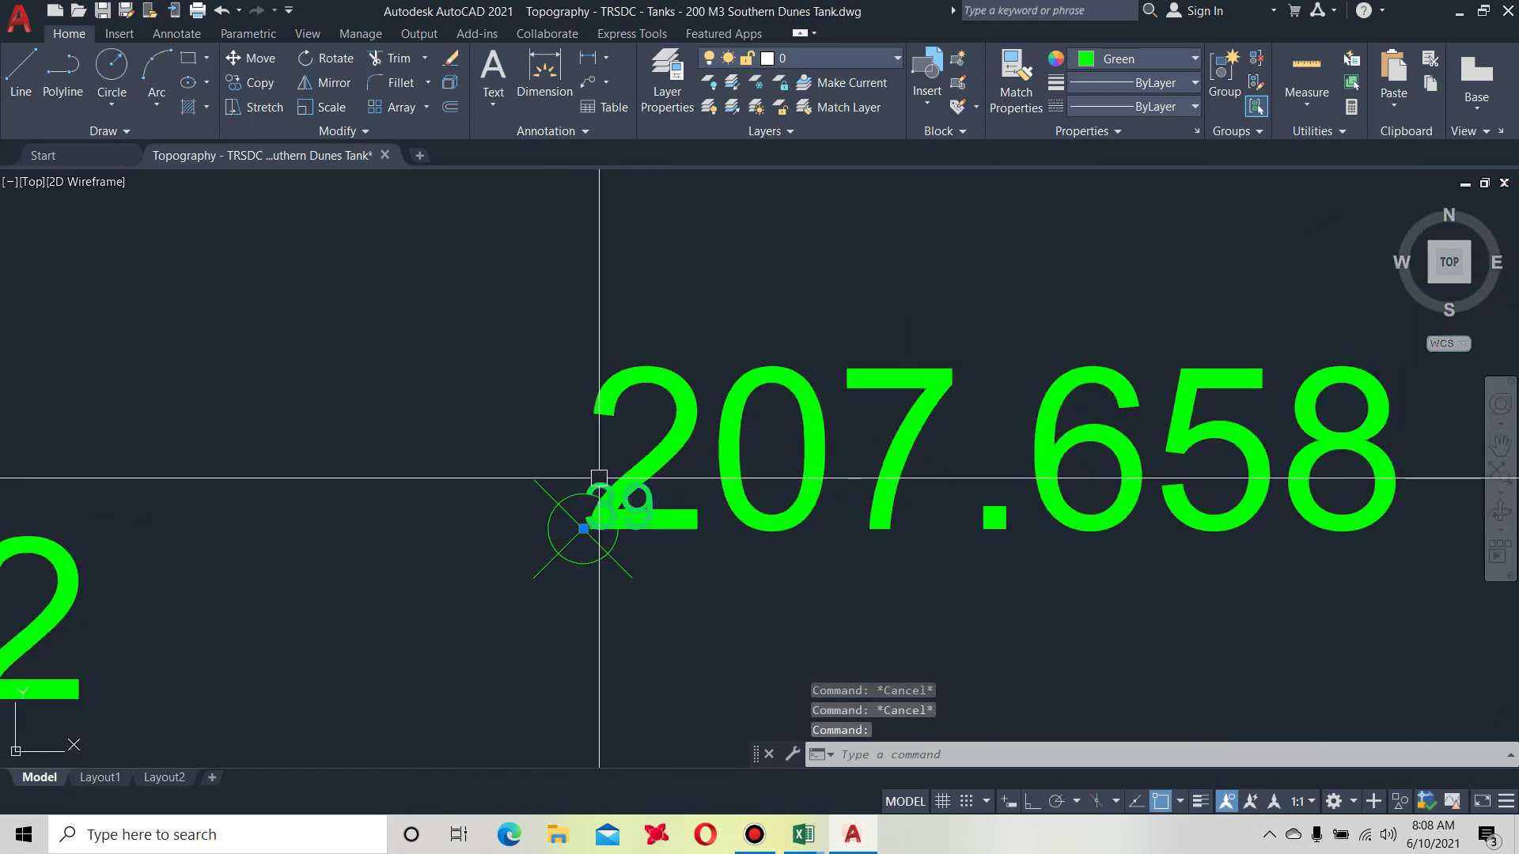
Move point-number label 39 up-left of its survey point marker.
{"action": "left_click", "coordinate": [595, 483]}
{"action": "type", "text": "m"}
{"action": "key", "text": "Return"}
{"action": "left_click", "coordinate": [584, 527]}
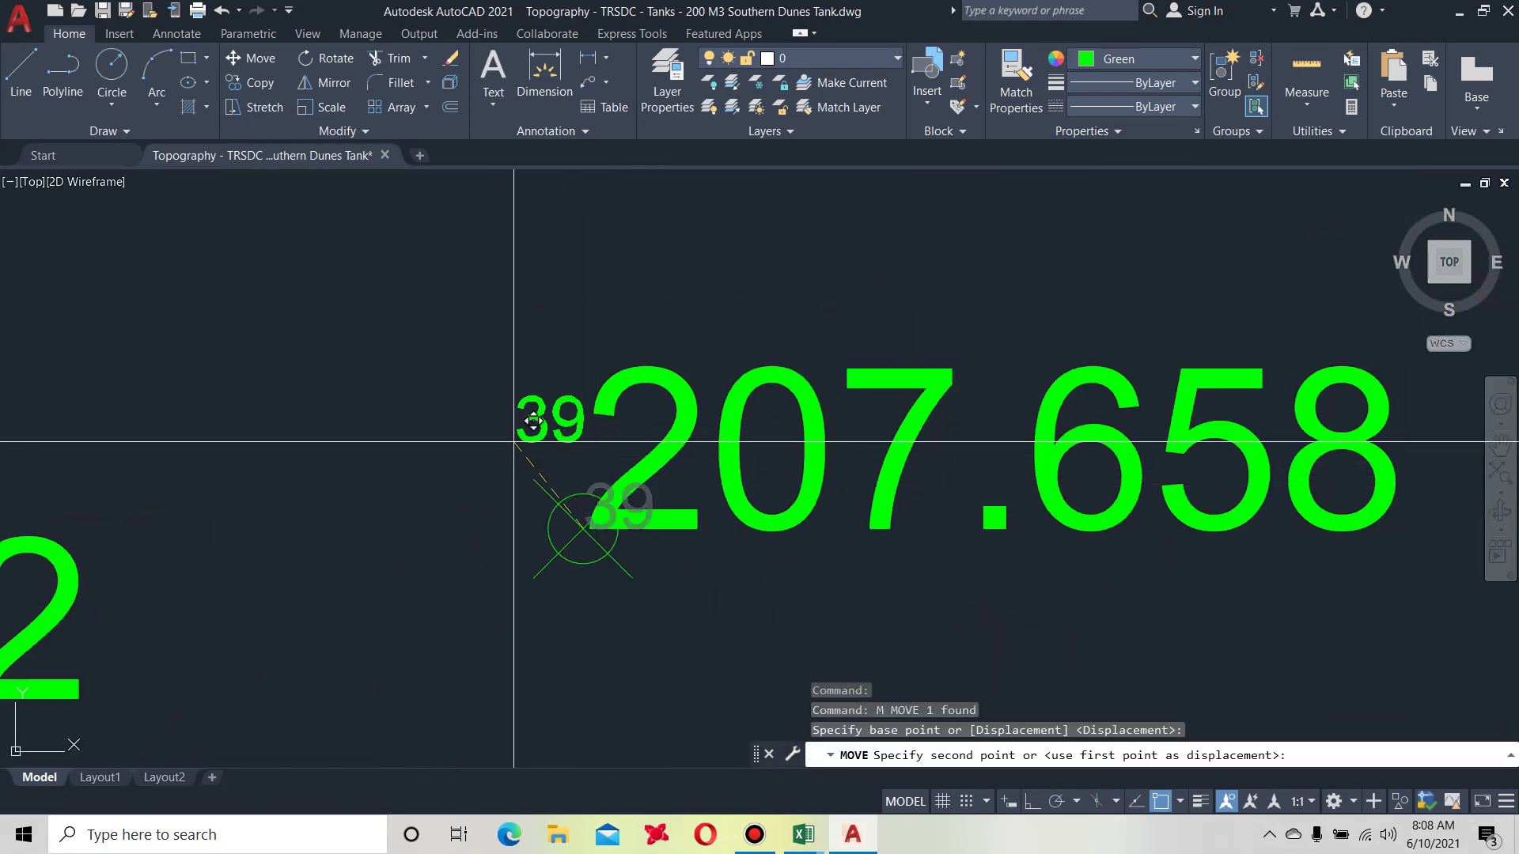
{"action": "left_click", "coordinate": [515, 441]}
{"action": "scroll", "coordinate": [617, 471], "scroll_direction": "down", "scroll_amount": 3}
{"action": "middle_click_drag", "start_coordinate": [589, 488], "coordinate": [385, 592]}
{"action": "key", "text": "Escape"}
{"action": "key", "text": "Escape"}
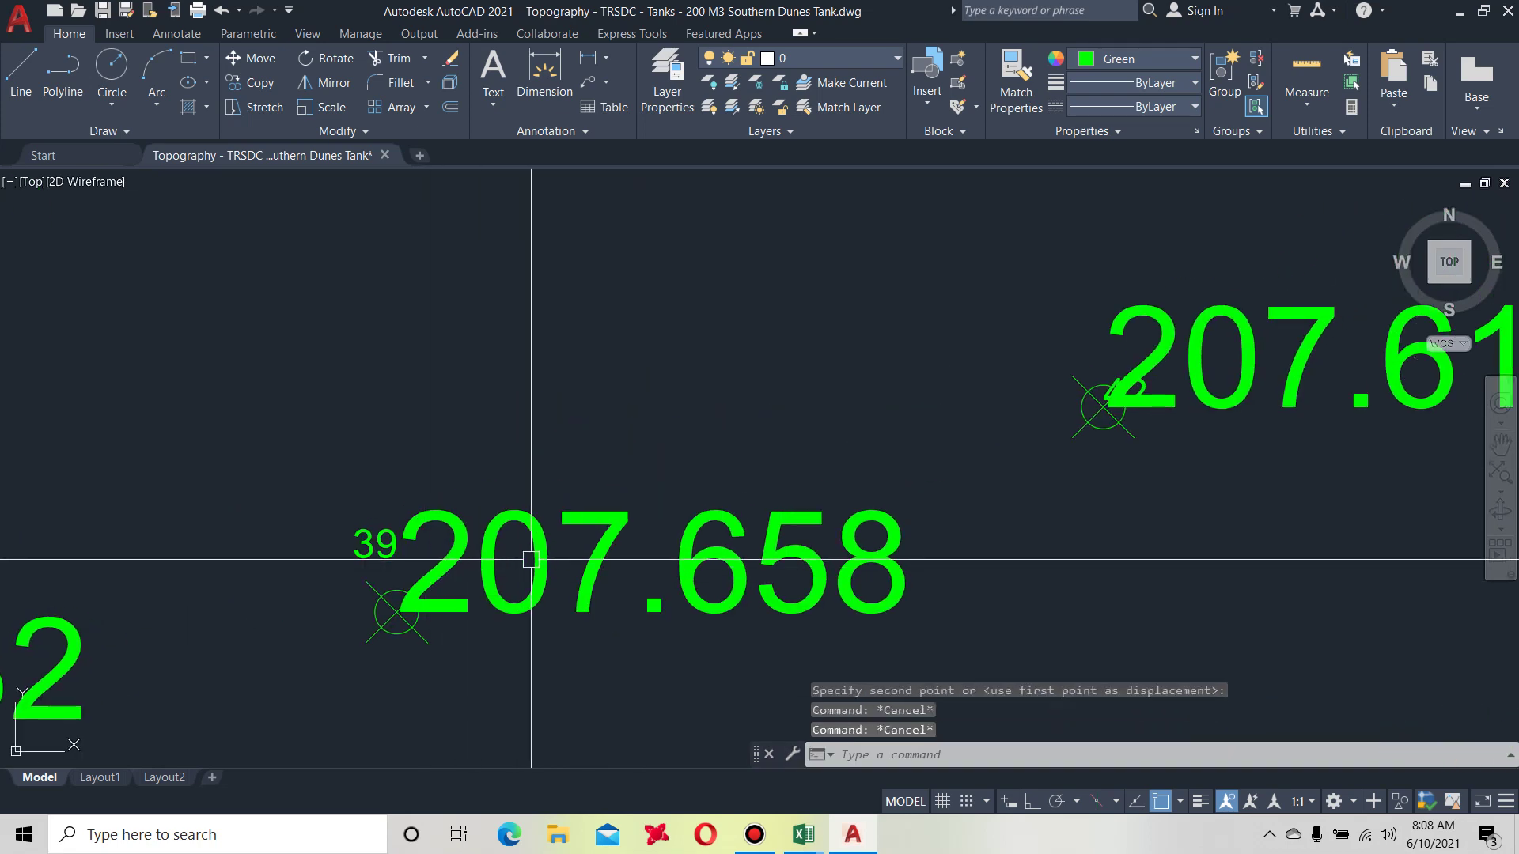
Erase all level text labels, such as 207.658, using Select Similar and the E command.
{"action": "left_click", "coordinate": [532, 559]}
{"action": "right_click", "coordinate": [537, 559]}
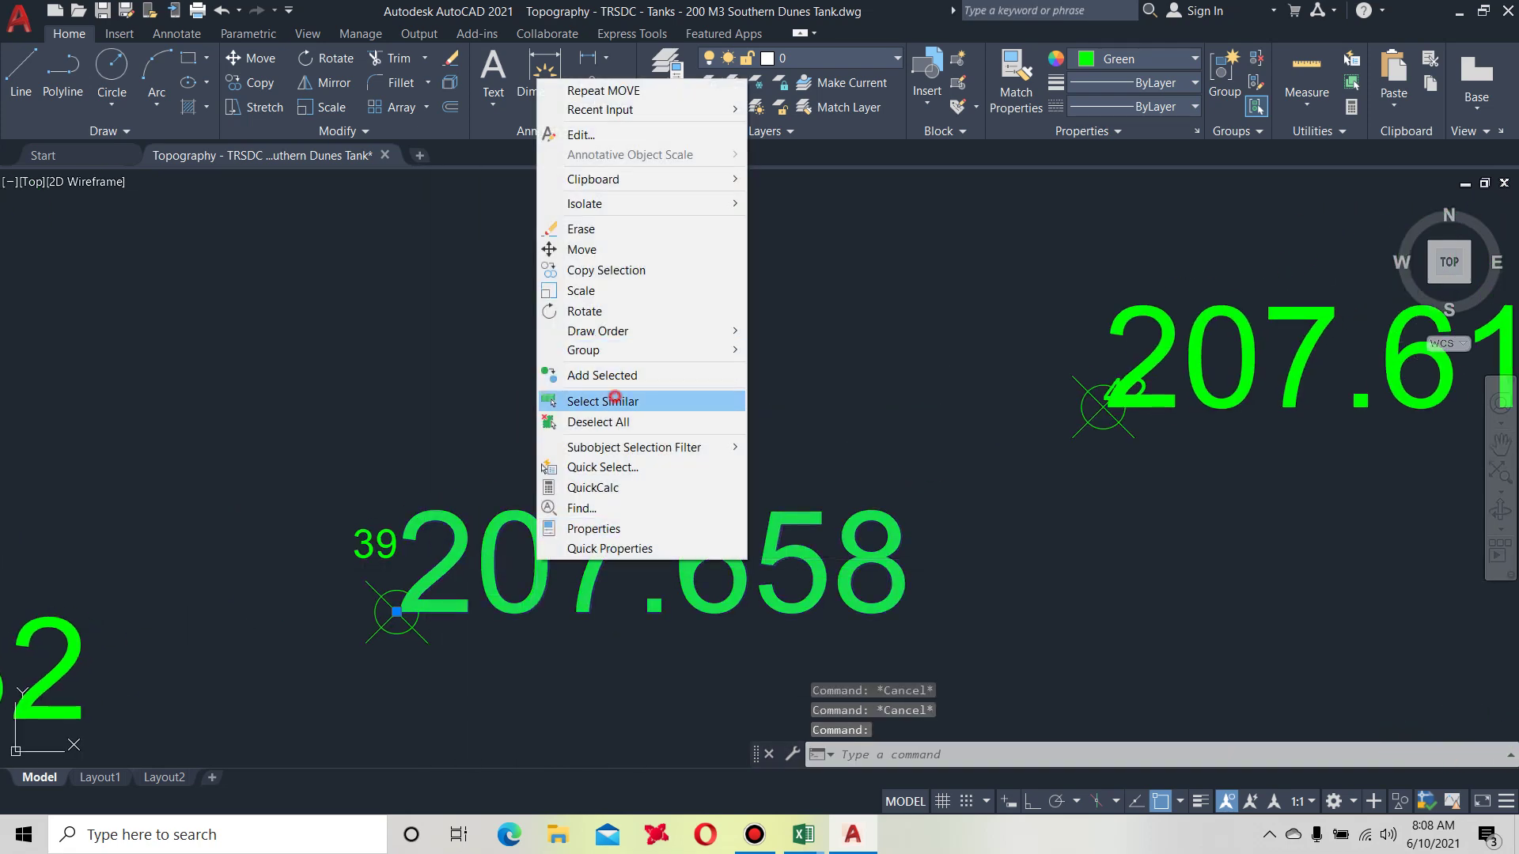
{"action": "left_click", "coordinate": [602, 401]}
{"action": "type", "text": "e"}
{"action": "key", "text": "Return"}
{"action": "key", "text": "Escape"}
{"action": "key", "text": "Escape"}
{"action": "scroll", "coordinate": [728, 613], "scroll_direction": "down", "scroll_amount": 3}
{"action": "scroll", "coordinate": [728, 612], "scroll_direction": "down", "scroll_amount": 2}
Paste the TEXT commands again so points carry only serial numbers, checking near point 51.
{"action": "right_click", "coordinate": [980, 750]}
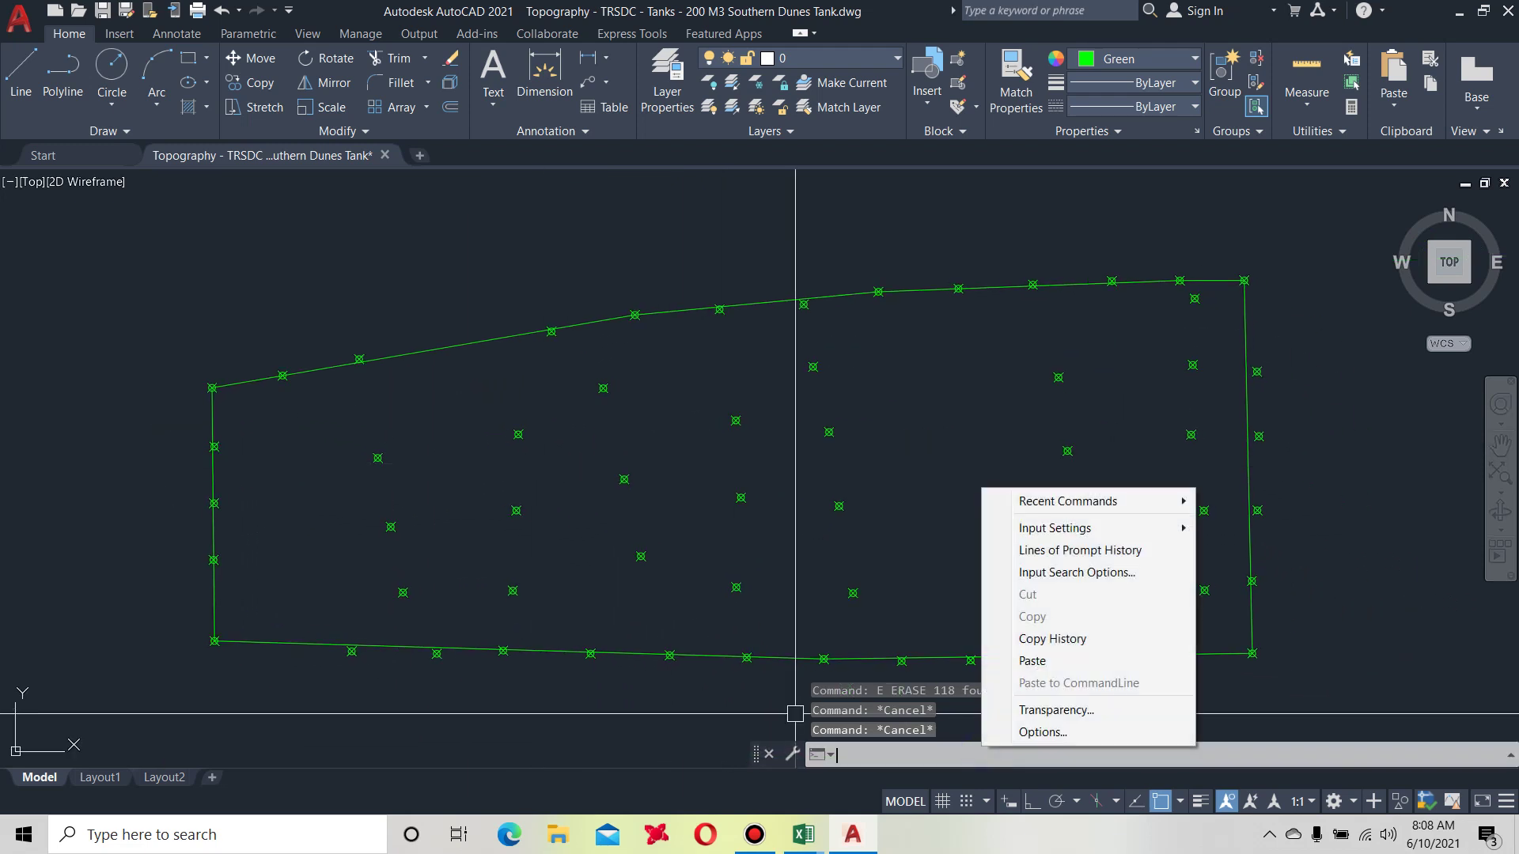
{"action": "left_click", "coordinate": [1020, 662]}
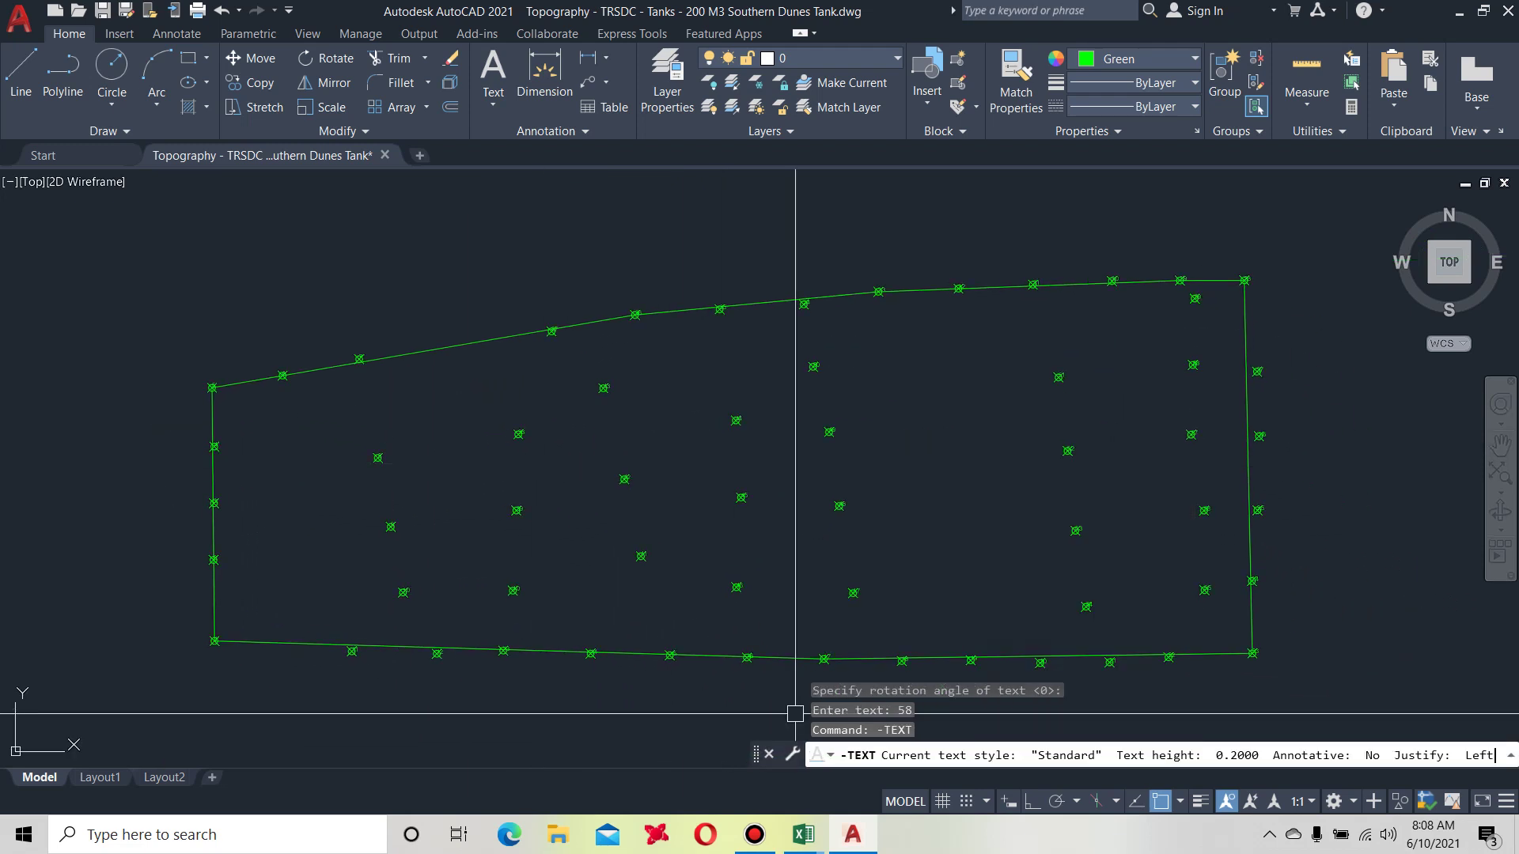
{"action": "scroll", "coordinate": [598, 469], "scroll_direction": "up", "scroll_amount": 5}
{"action": "scroll", "coordinate": [712, 536], "scroll_direction": "up", "scroll_amount": 3}
{"action": "scroll", "coordinate": [427, 471], "scroll_direction": "down", "scroll_amount": 3}
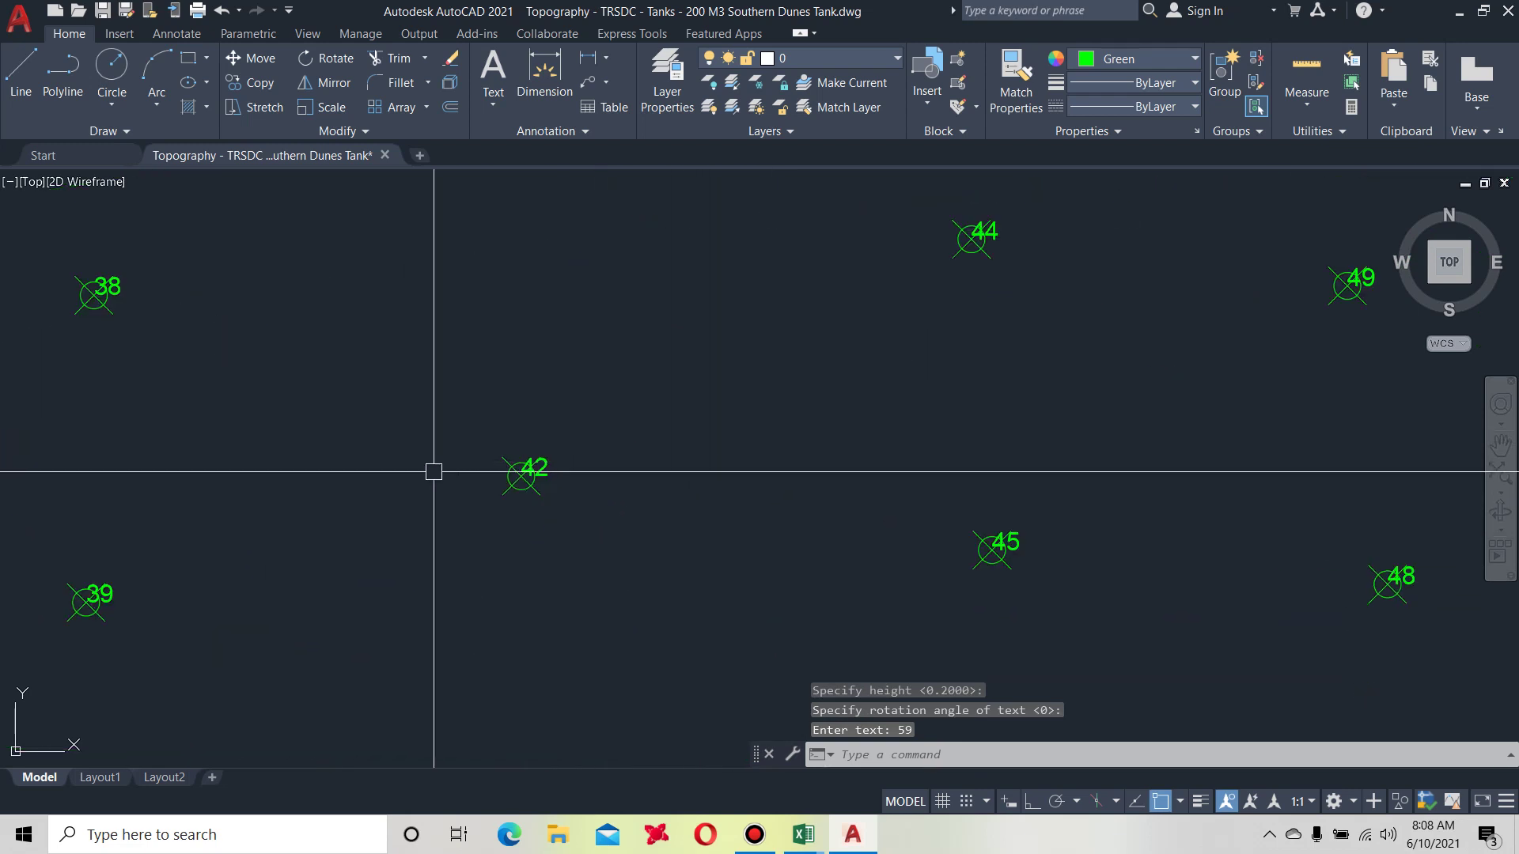
{"action": "scroll", "coordinate": [925, 470], "scroll_direction": "down", "scroll_amount": 4}
{"action": "middle_click_drag", "start_coordinate": [925, 470], "coordinate": [648, 520]}
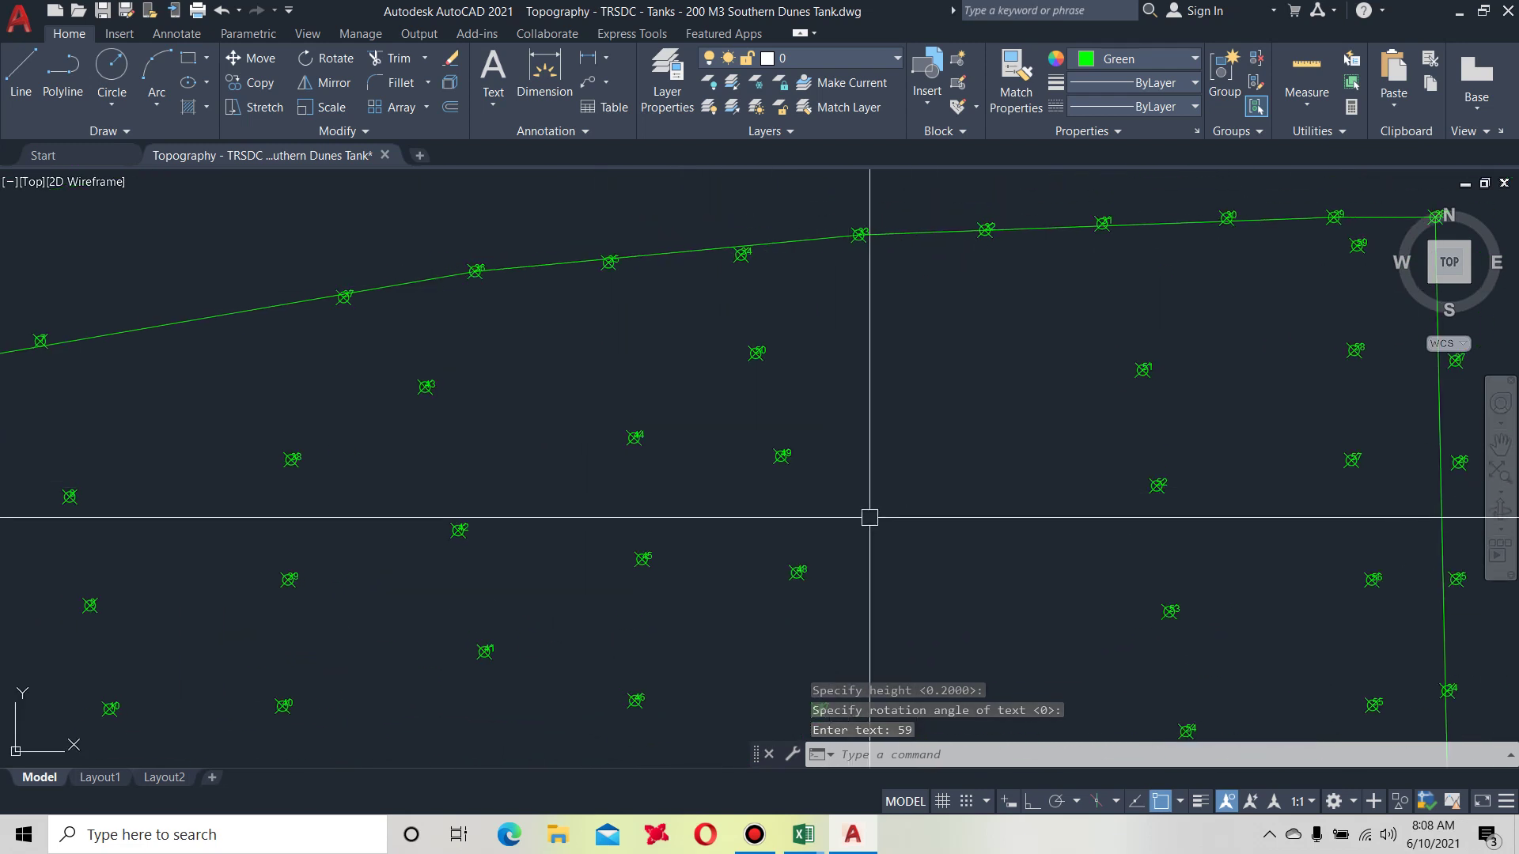
{"action": "middle_click_drag", "start_coordinate": [844, 514], "coordinate": [620, 514]}
{"action": "middle_click_drag", "start_coordinate": [999, 483], "coordinate": [749, 509]}
{"action": "scroll", "coordinate": [693, 390], "scroll_direction": "up", "scroll_amount": 4}
{"action": "mouse_move", "coordinate": [693, 429]}
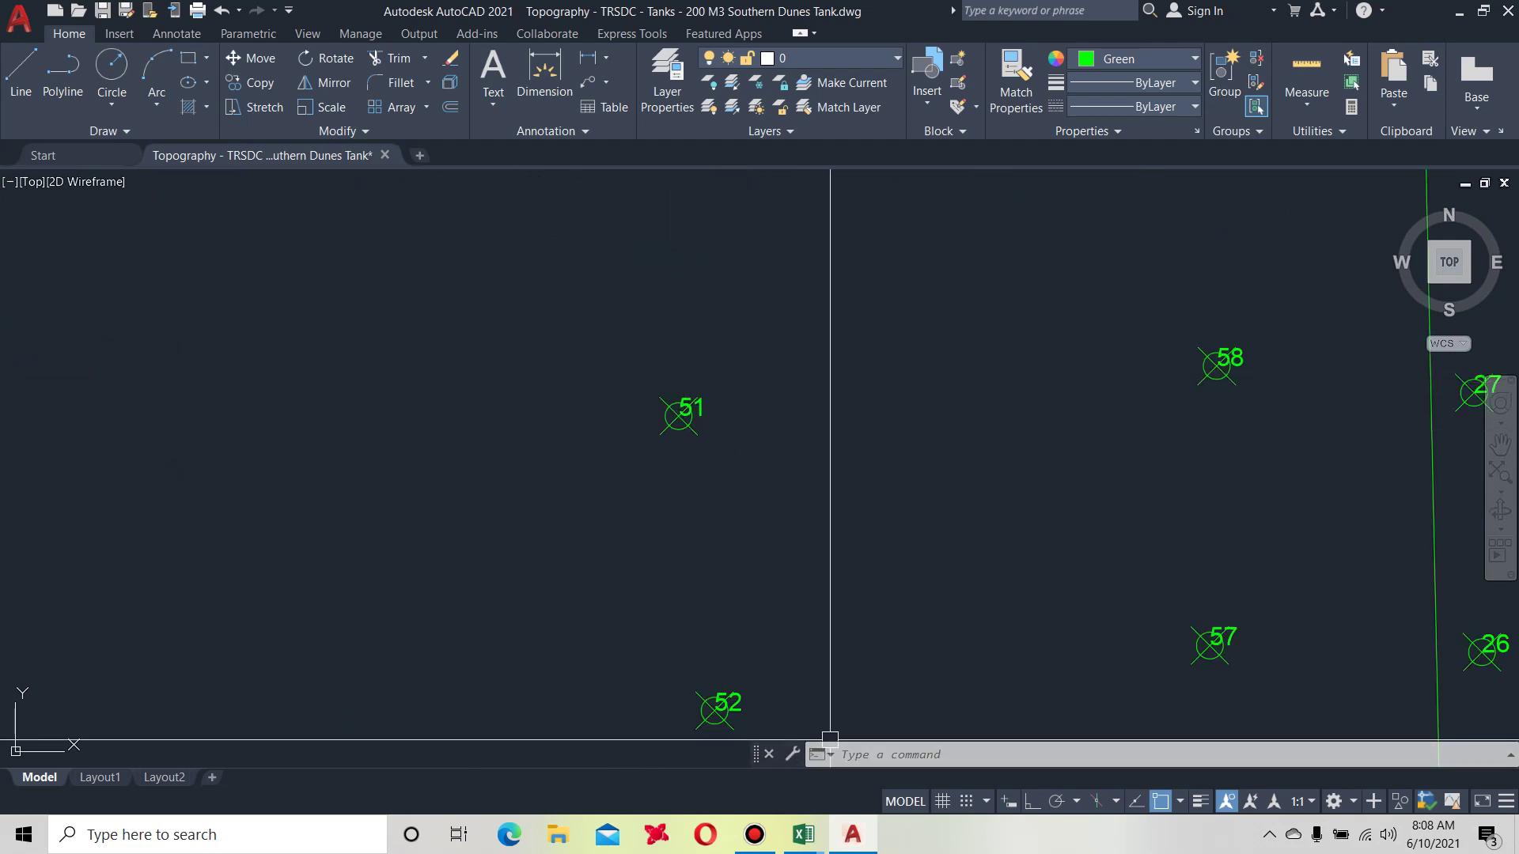
Bring the Excel template's DATA sheet forward and select the LINE option entry, NUMBER still 1.
{"action": "mouse_move", "coordinate": [803, 834]}
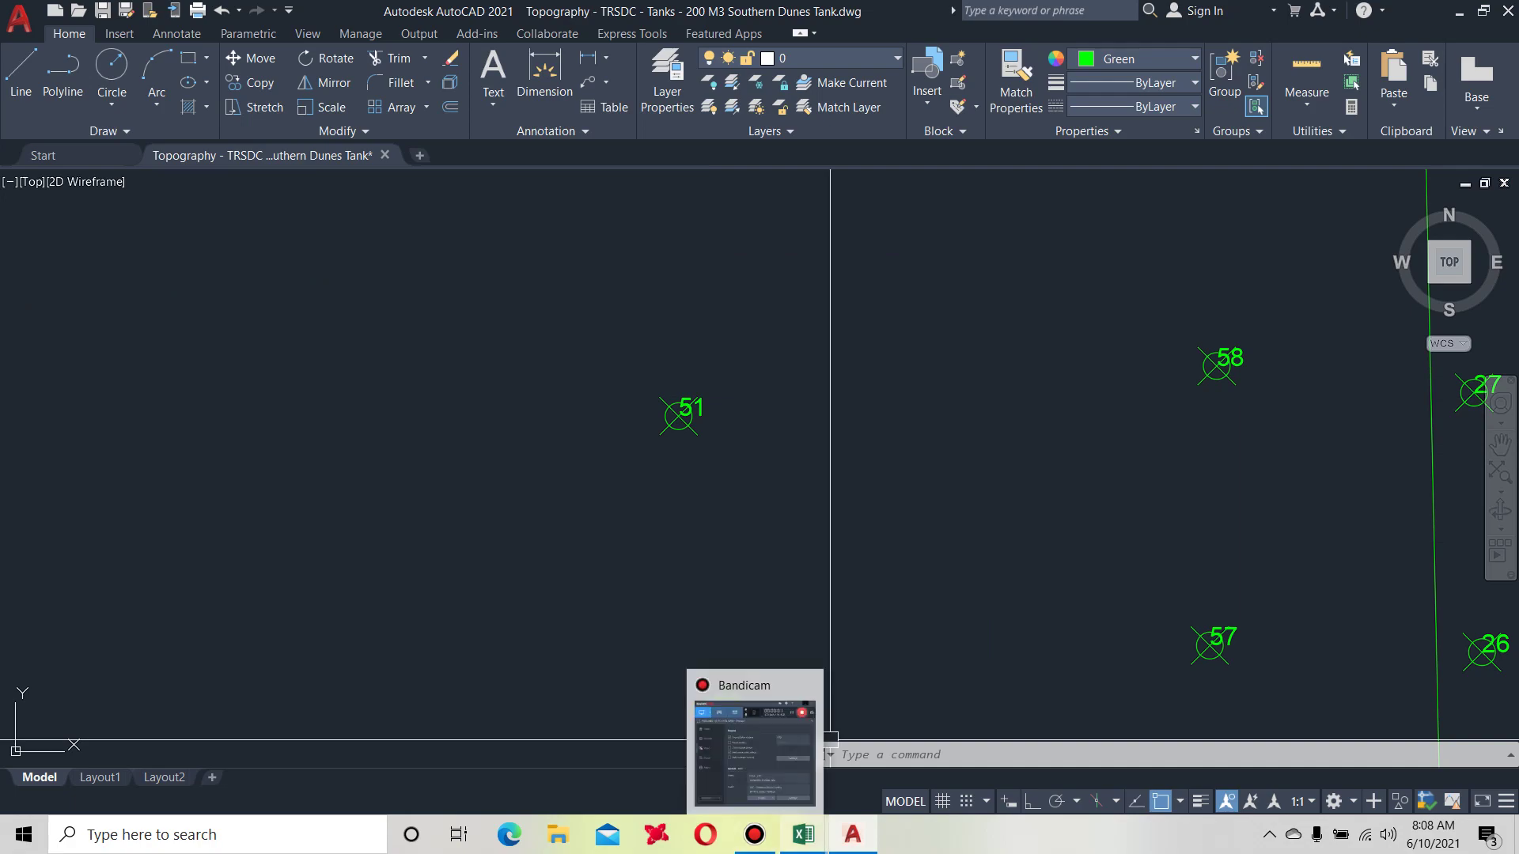
{"action": "left_click", "coordinate": [783, 775]}
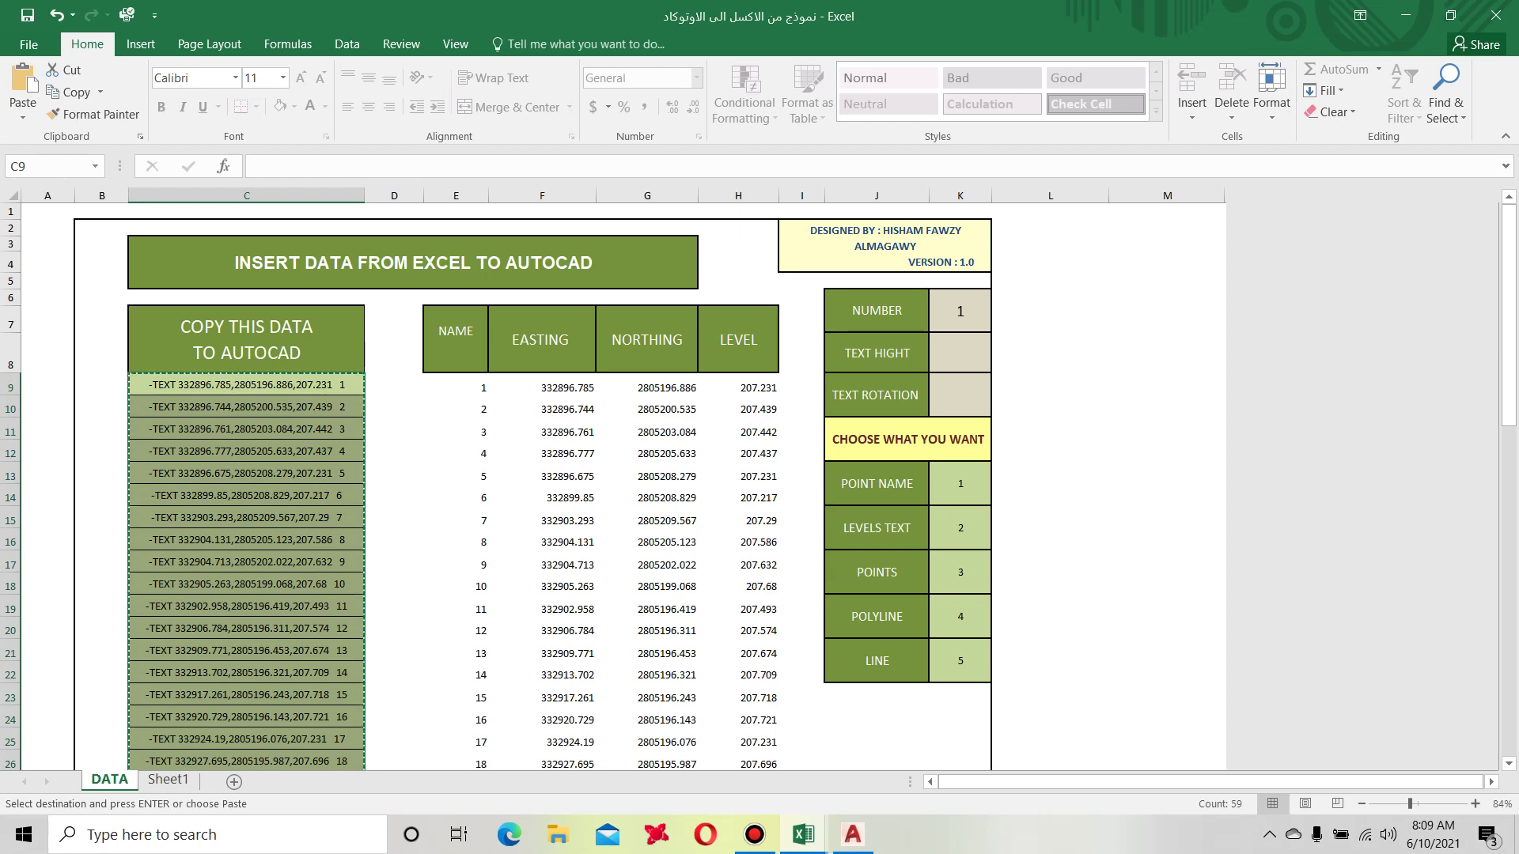
{"action": "scroll", "coordinate": [506, 486], "scroll_direction": "down", "scroll_amount": 3}
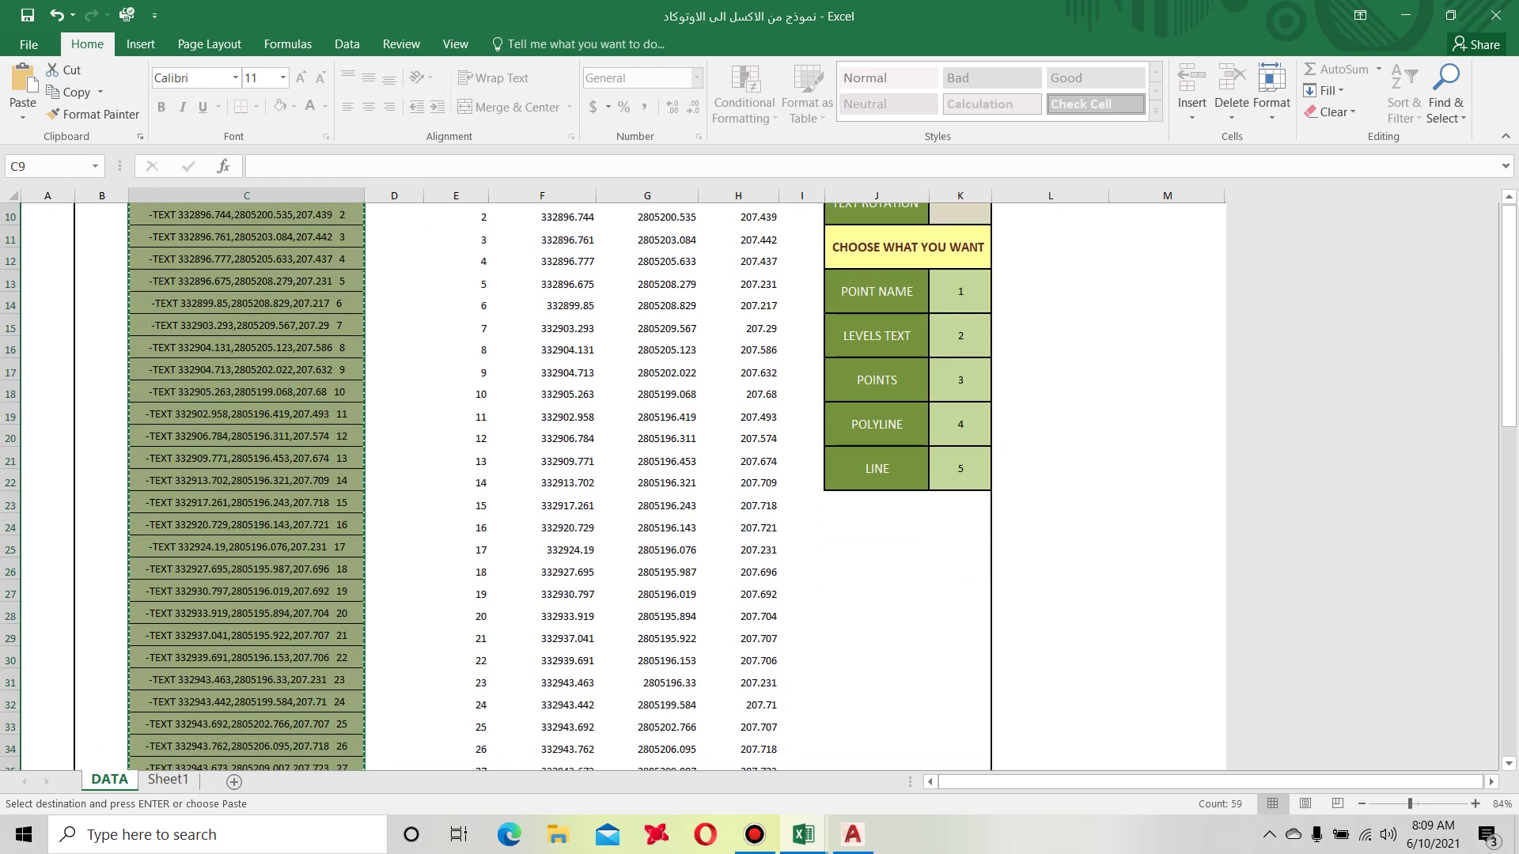
{"action": "scroll", "coordinate": [908, 554], "scroll_direction": "up", "scroll_amount": 1}
{"action": "left_click", "coordinate": [908, 569]}
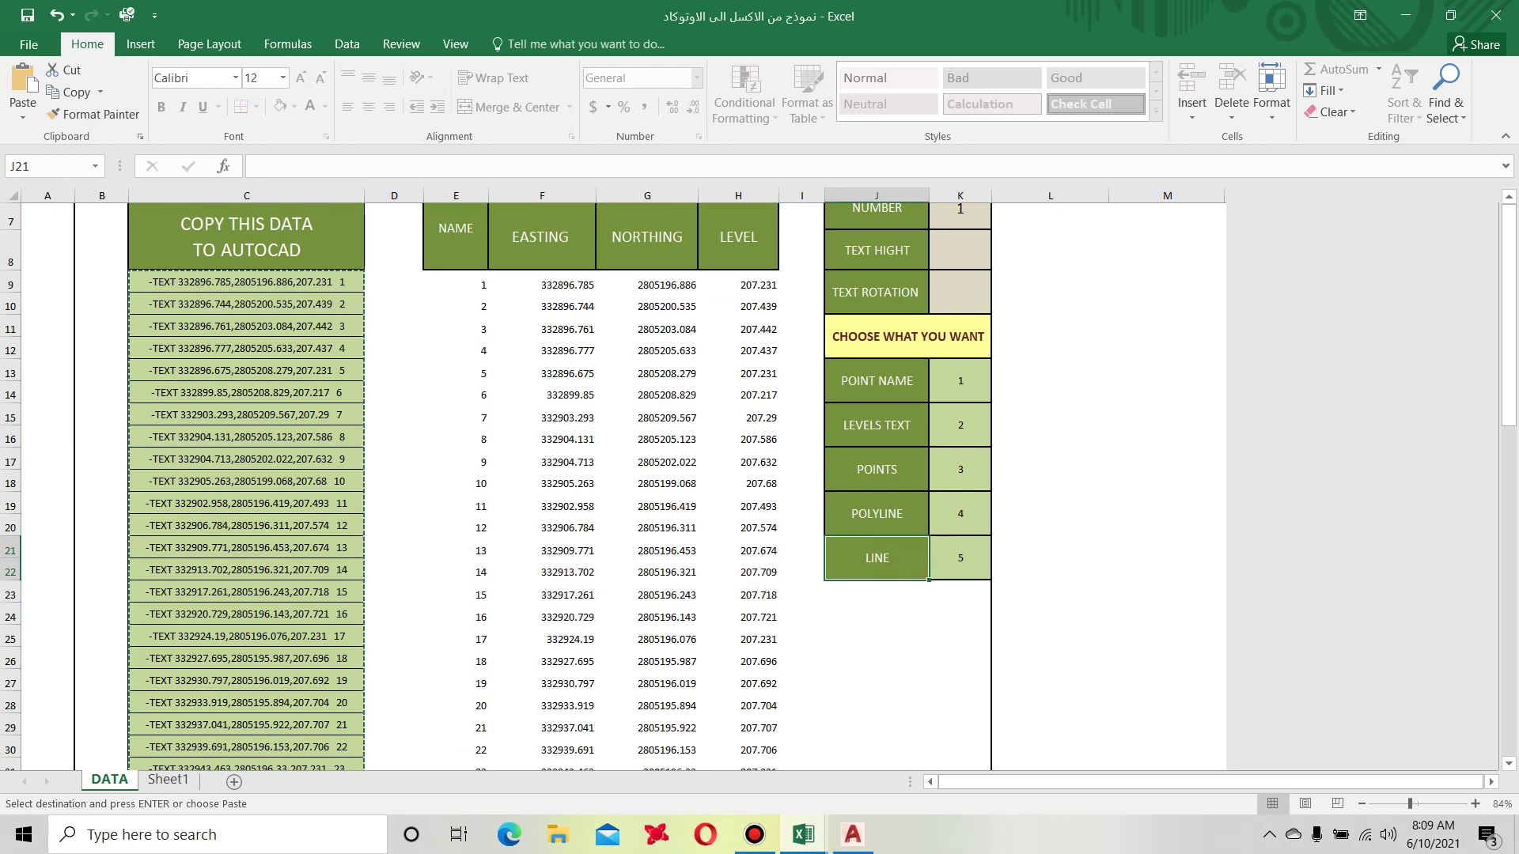
{"action": "scroll", "coordinate": [496, 486], "scroll_direction": "up", "scroll_amount": 1}
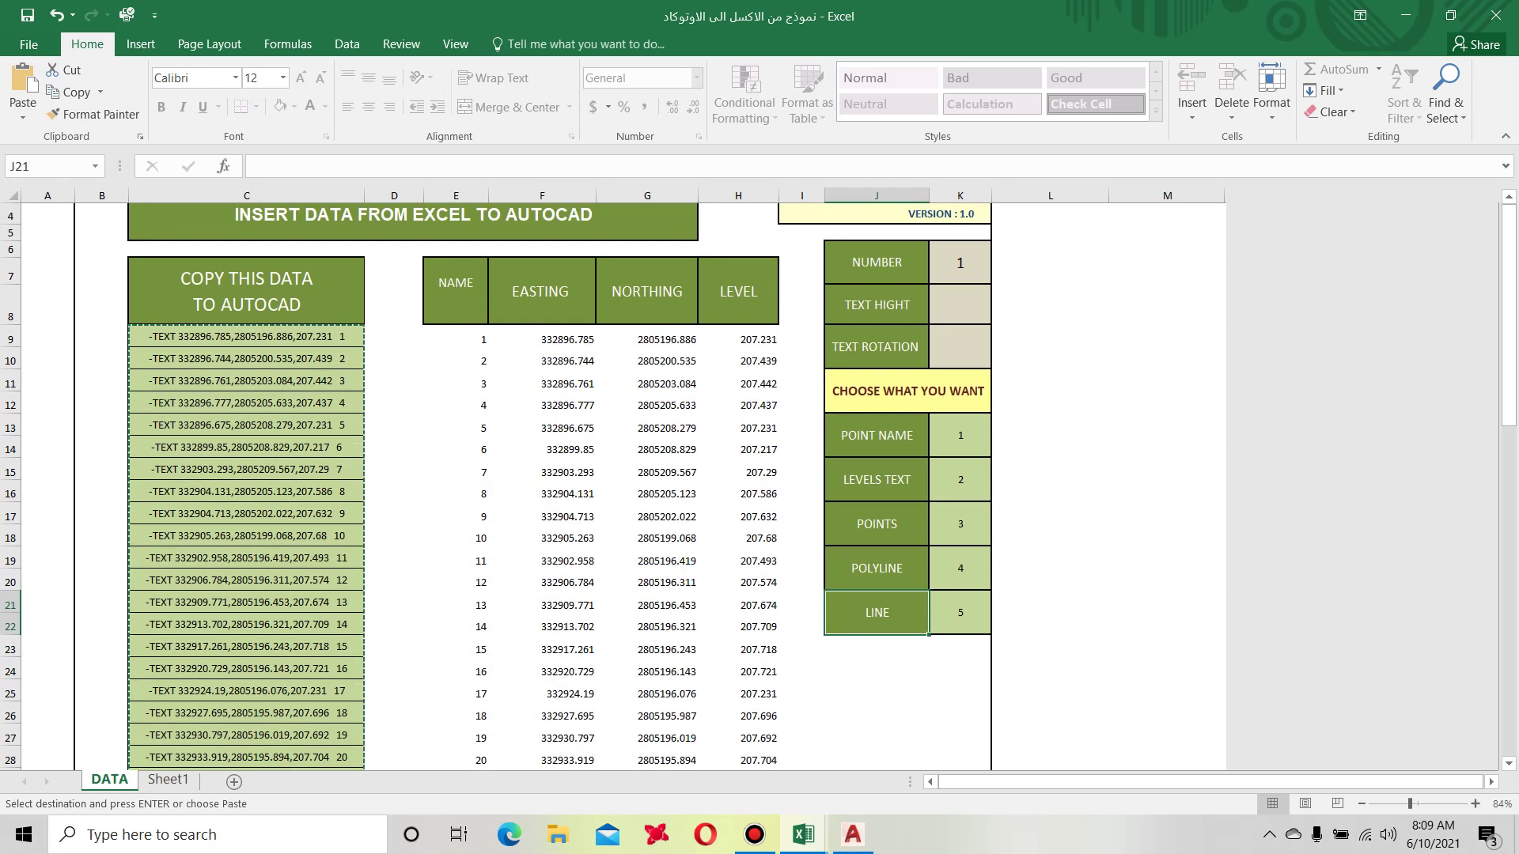